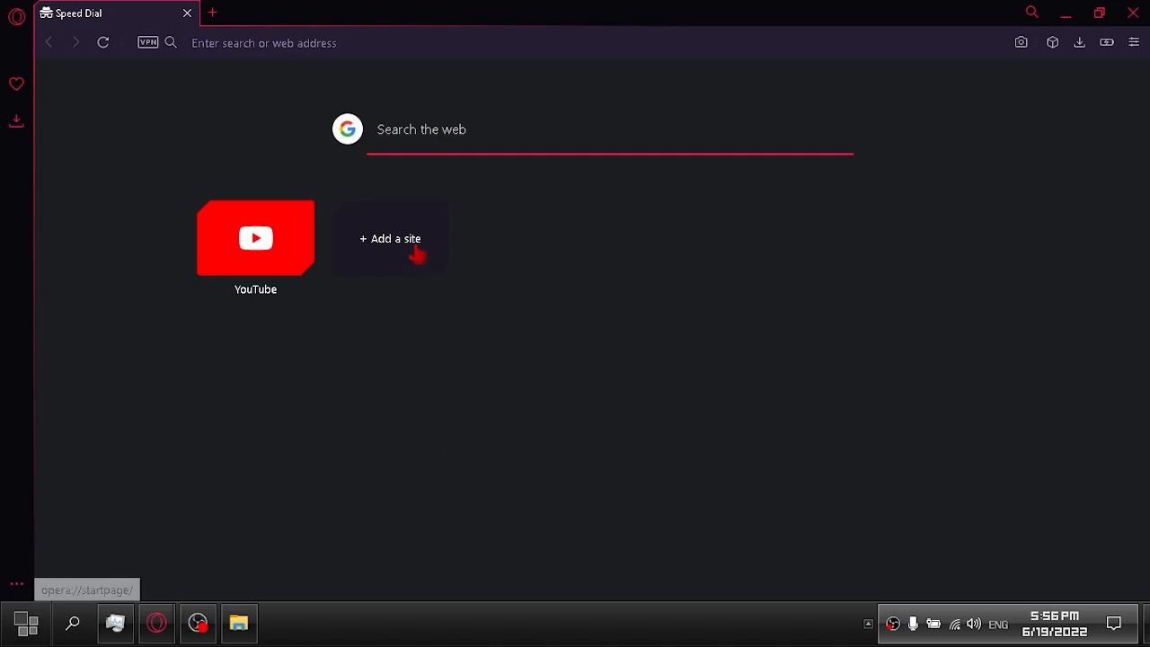
Search the web for "flutter dev" and open the official flutter.dev website.
{"action": "left_click", "coordinate": [351, 42]}
{"action": "type", "text": "f"}
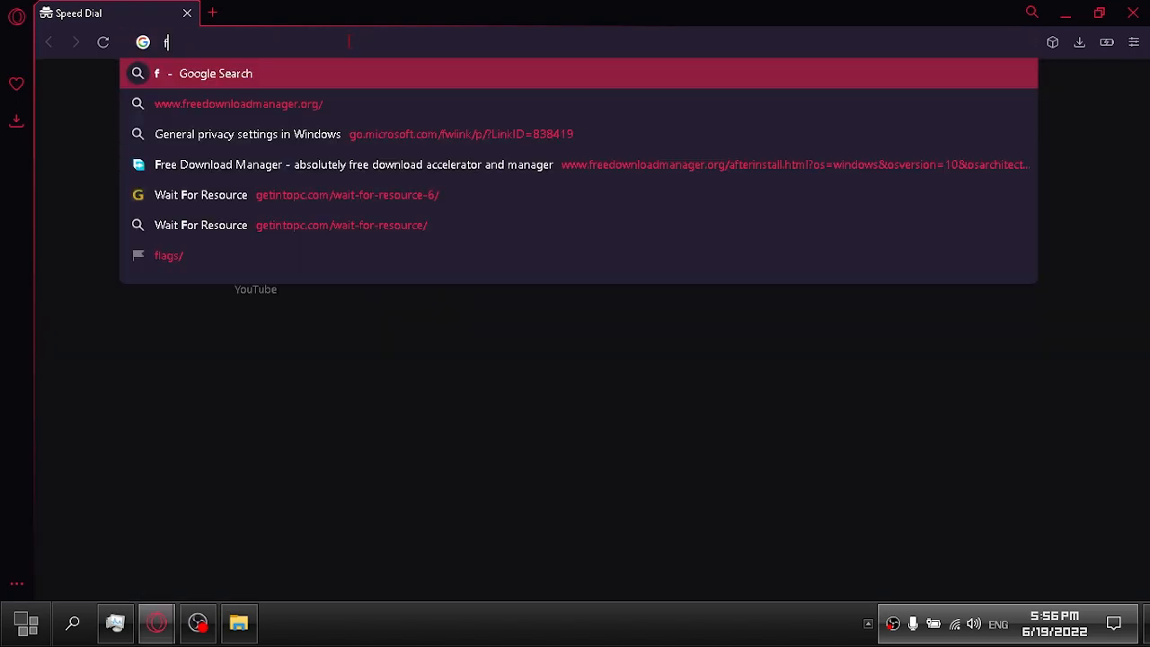
{"action": "type", "text": "lutter dev"}
{"action": "key", "text": "Return"}
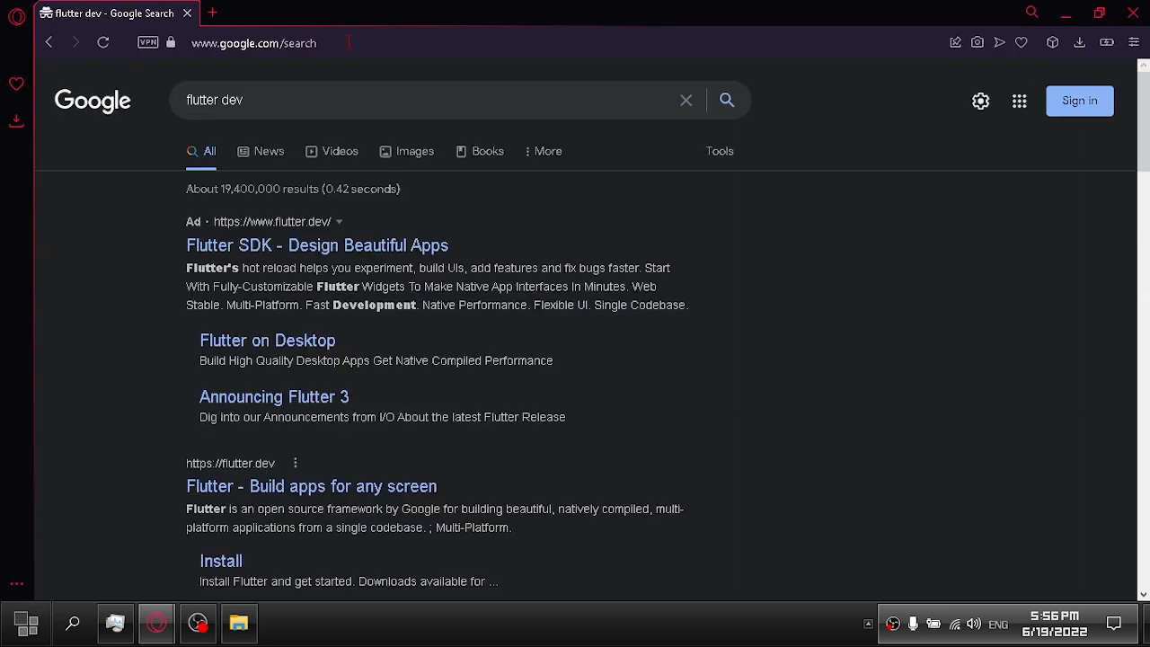
{"action": "left_click", "coordinate": [336, 500]}
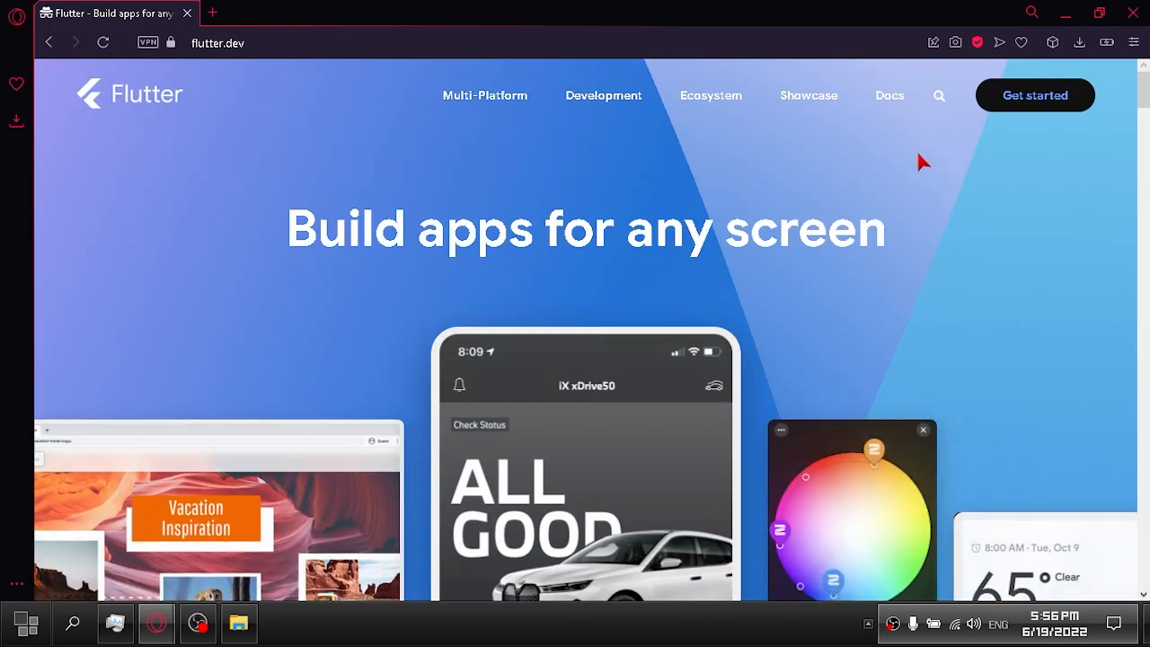
Open Flutter's Windows install guide and examine the Windows PowerShell entry under System requirements.
{"action": "left_click", "coordinate": [1031, 97]}
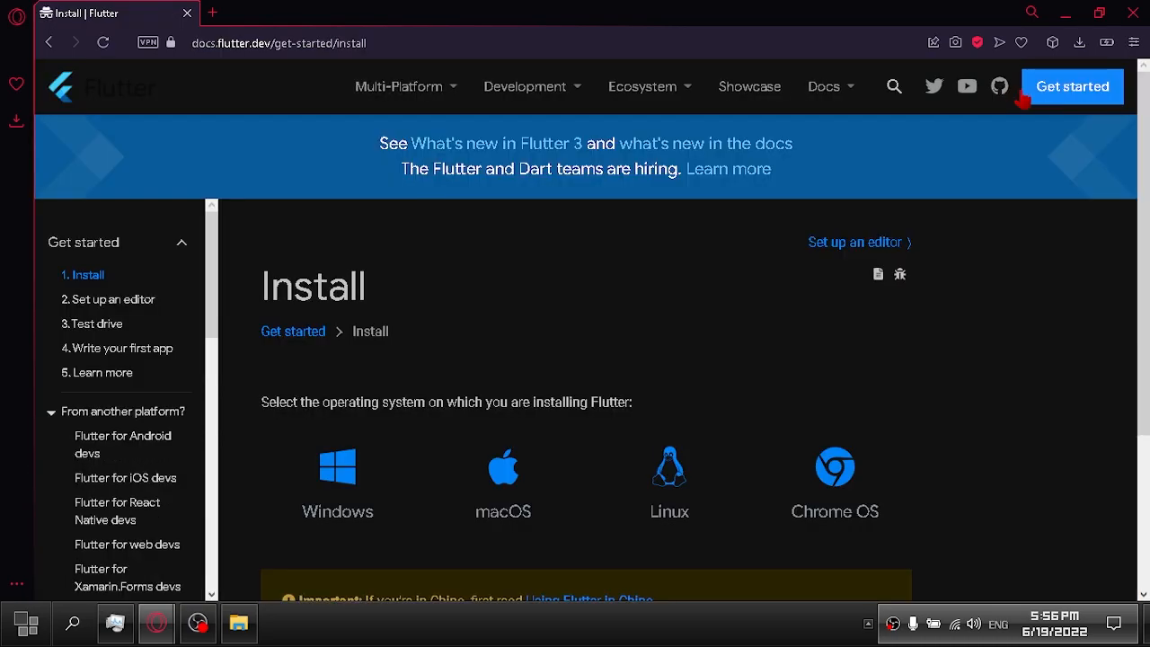
{"action": "left_click", "coordinate": [325, 486]}
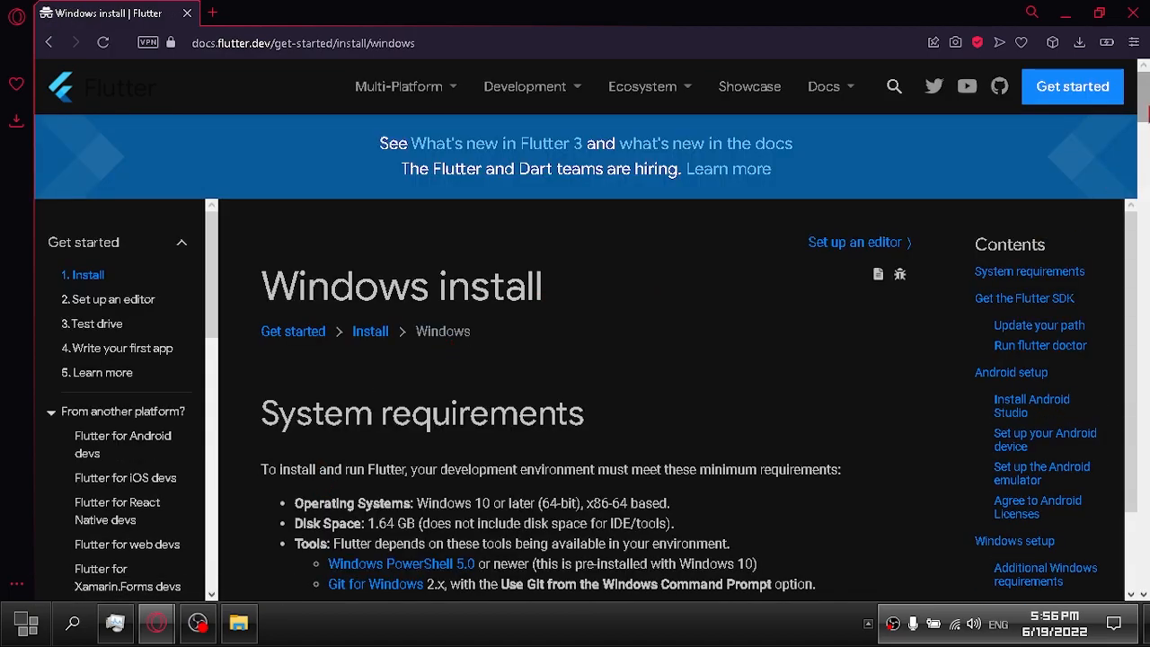
{"action": "left_click_drag", "start_coordinate": [1145, 102], "coordinate": [1145, 125]}
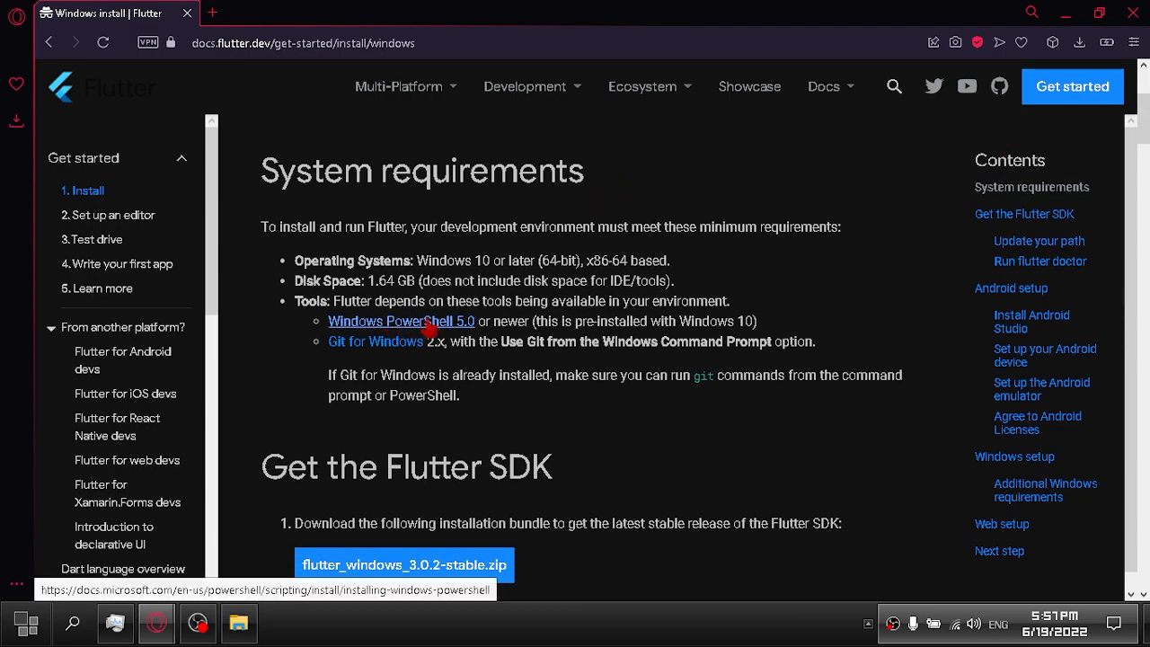
{"action": "left_click_drag", "start_coordinate": [328, 323], "coordinate": [770, 325]}
{"action": "left_click", "coordinate": [771, 325]}
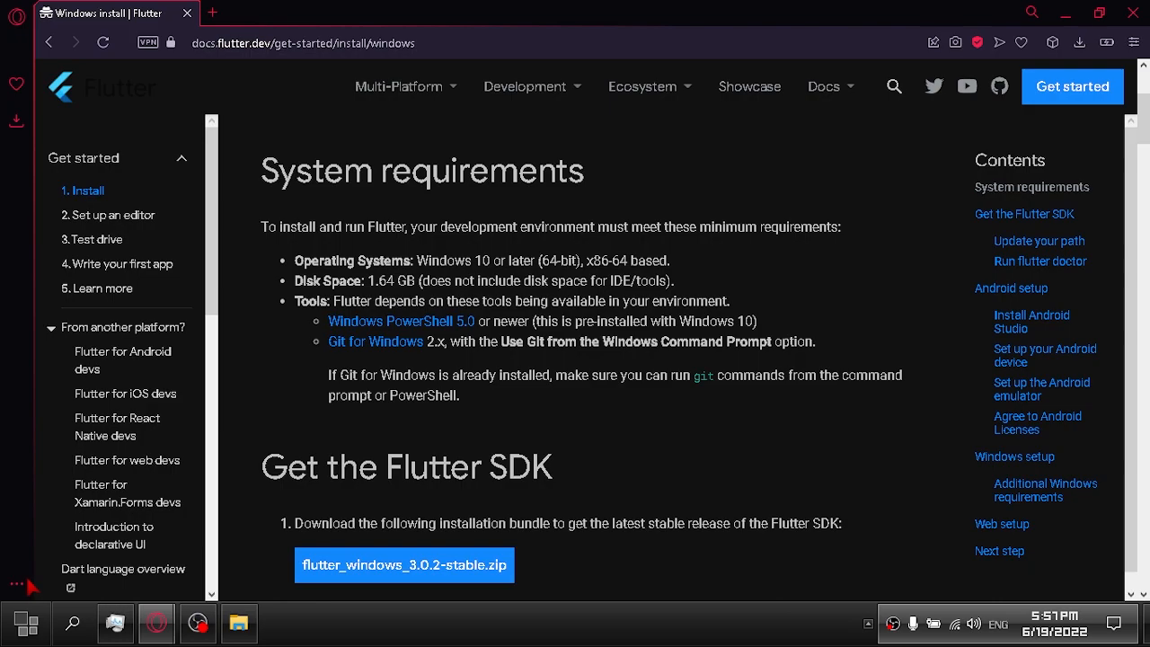
Search the computer for "power she" and open Windows PowerShell.
{"action": "left_click", "coordinate": [73, 624]}
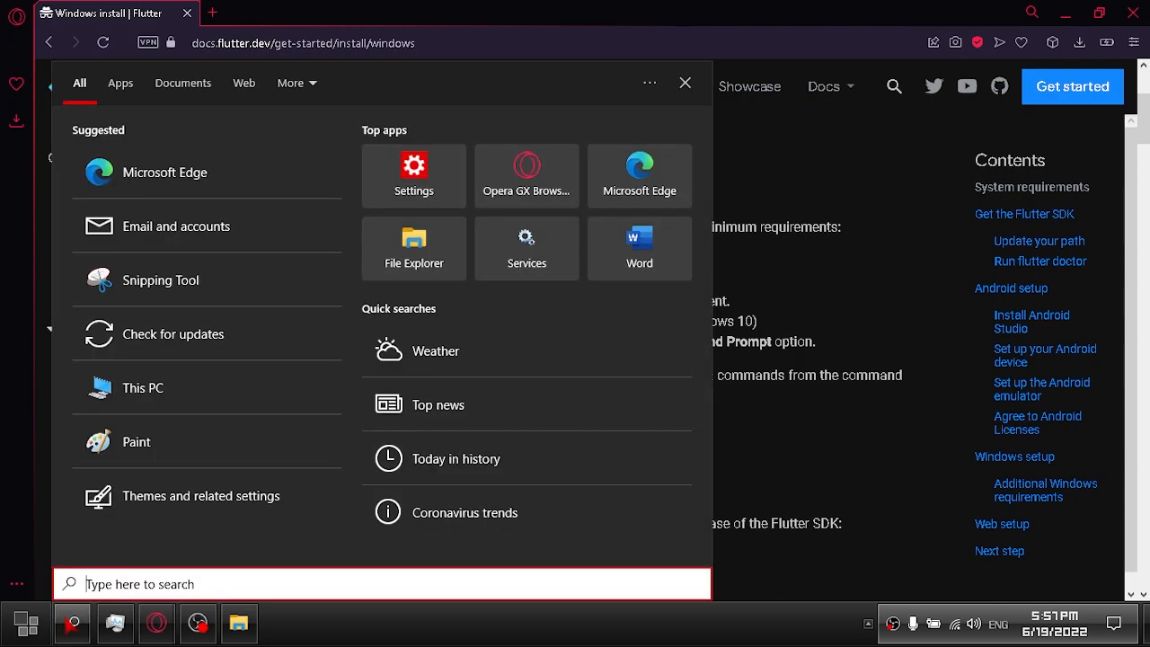
{"action": "type", "text": "power"}
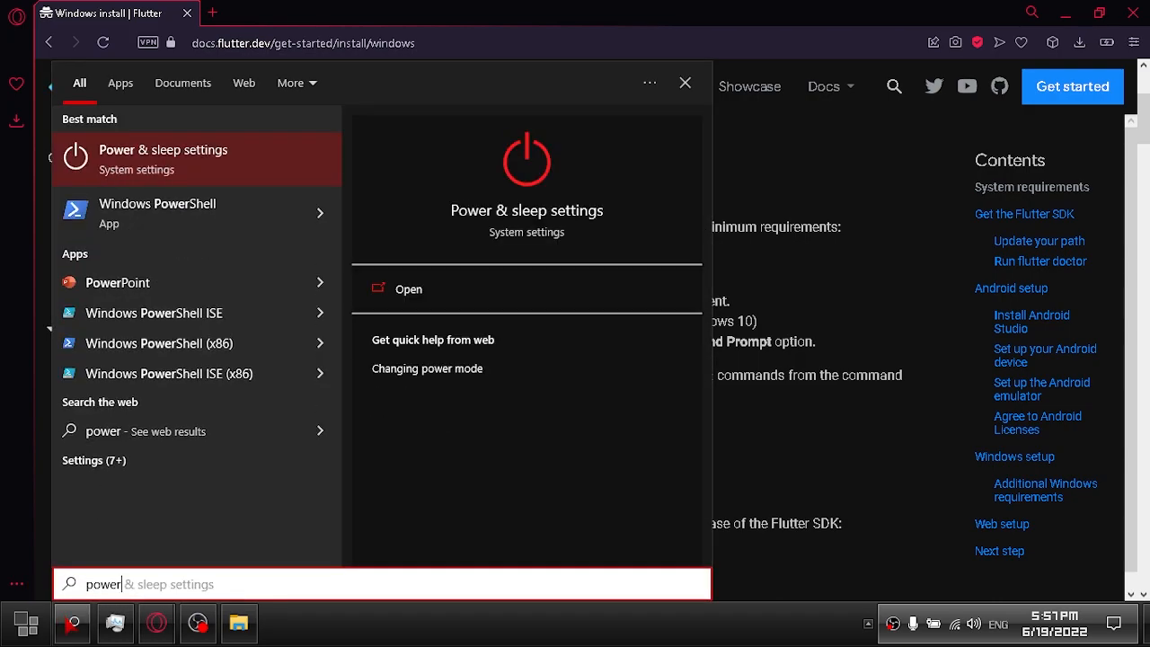
{"action": "type", "text": " she"}
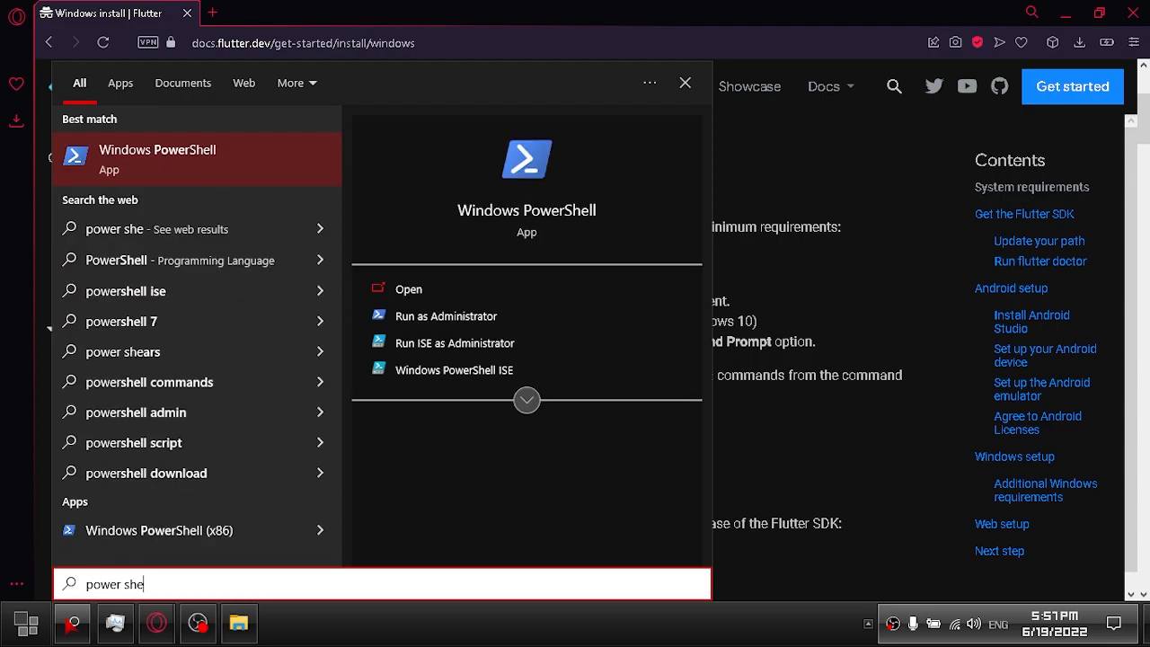
{"action": "left_click", "coordinate": [455, 301]}
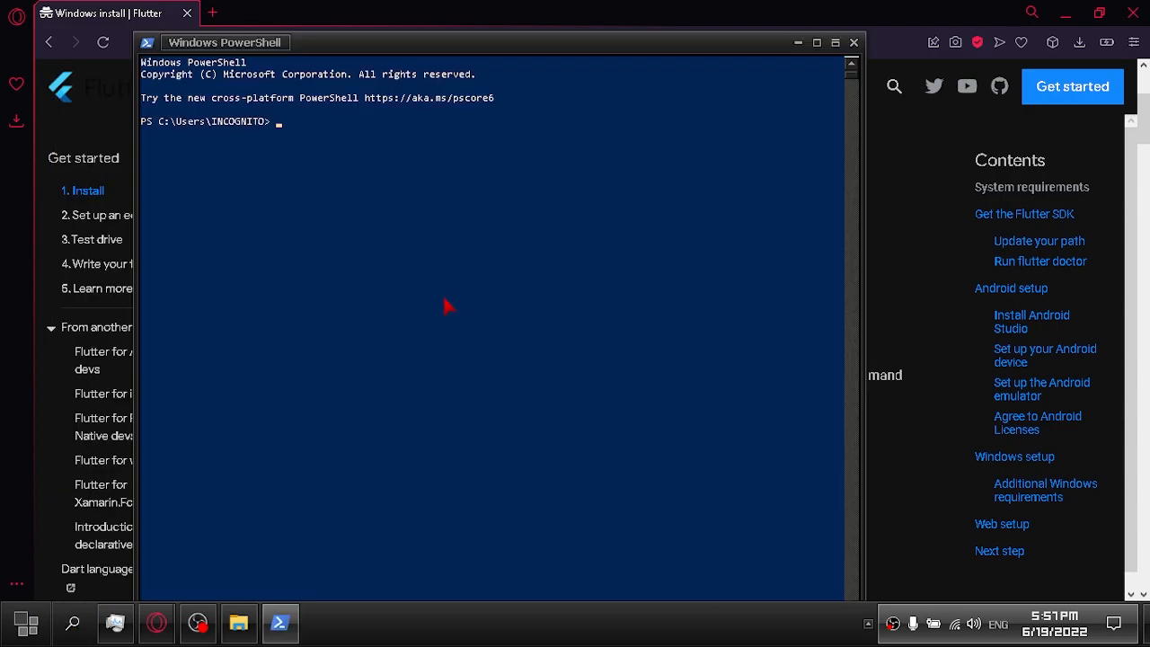
Run $PSversionTable to check the installed PowerShell version, and minimize the PowerShell window.
{"action": "type", "text": "$PSversionTable"}
{"action": "key", "text": "Return"}
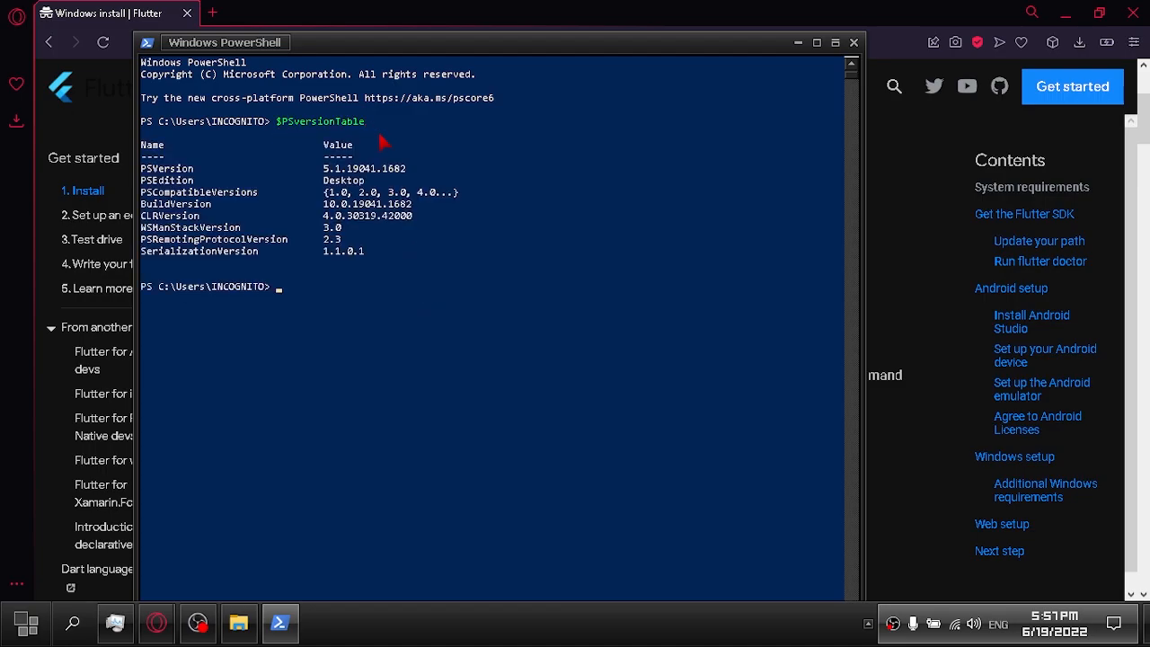
{"action": "left_click", "coordinate": [327, 171]}
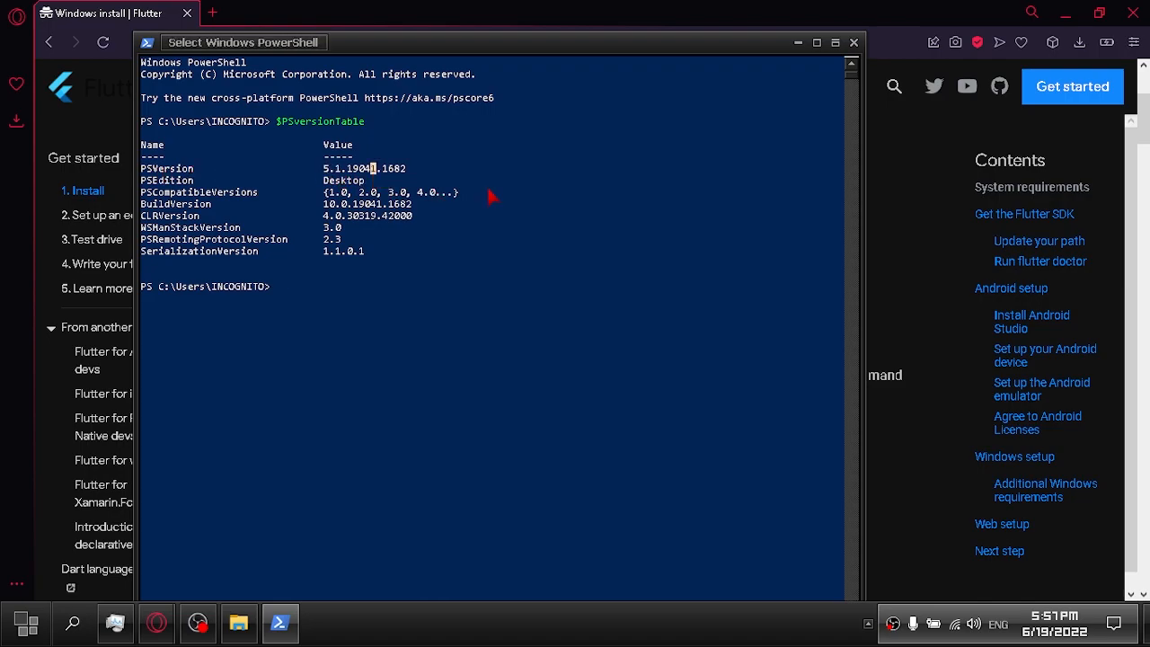
{"action": "left_click", "coordinate": [796, 44]}
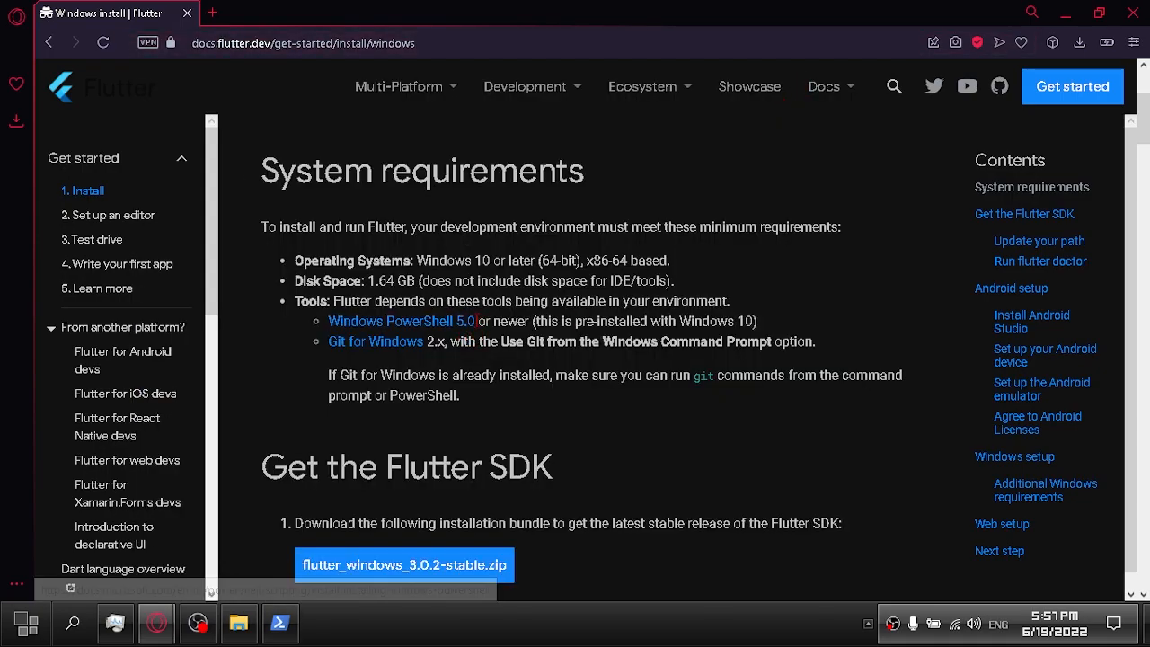
View the linked Windows PowerShell installation article in a new tab and return to the Flutter install guide.
{"action": "left_click_drag", "start_coordinate": [476, 321], "coordinate": [456, 320]}
{"action": "left_click_drag", "start_coordinate": [504, 375], "coordinate": [499, 348]}
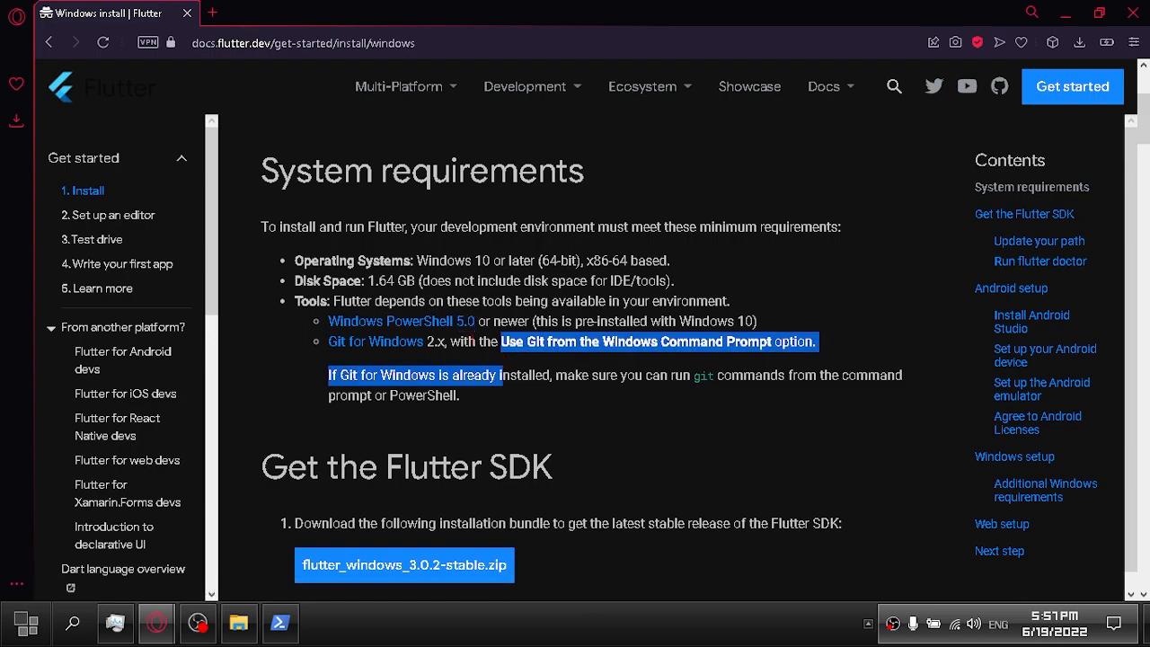
{"action": "left_click", "coordinate": [471, 420]}
{"action": "right_click", "coordinate": [445, 328]}
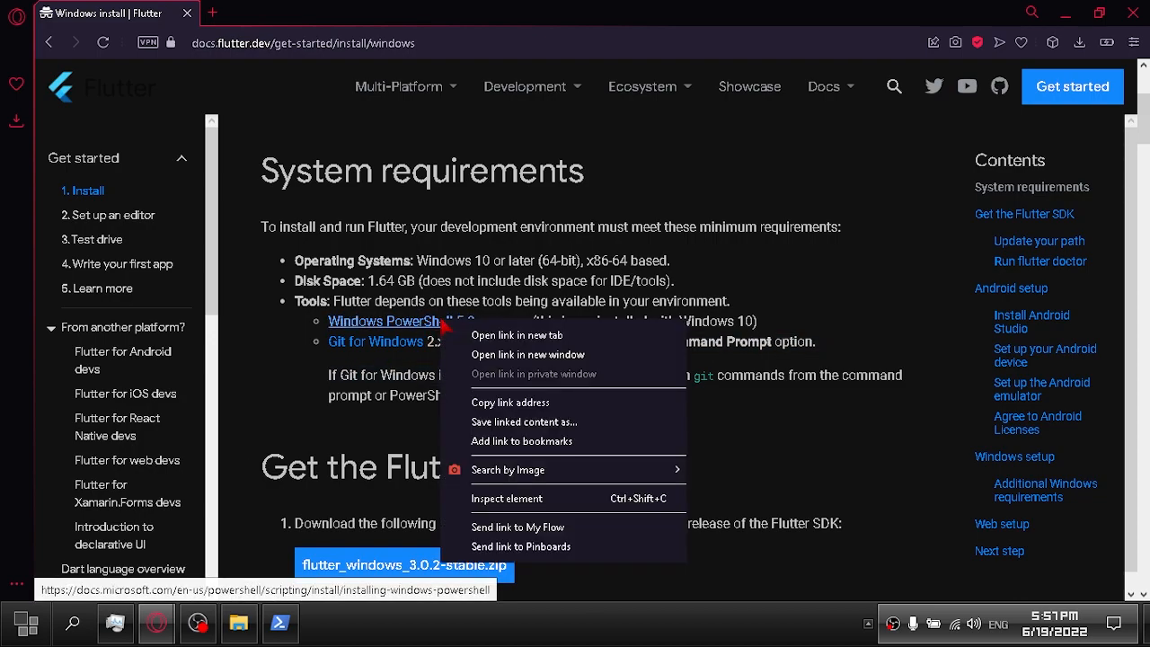
{"action": "left_click", "coordinate": [462, 333]}
{"action": "left_click", "coordinate": [292, 12]}
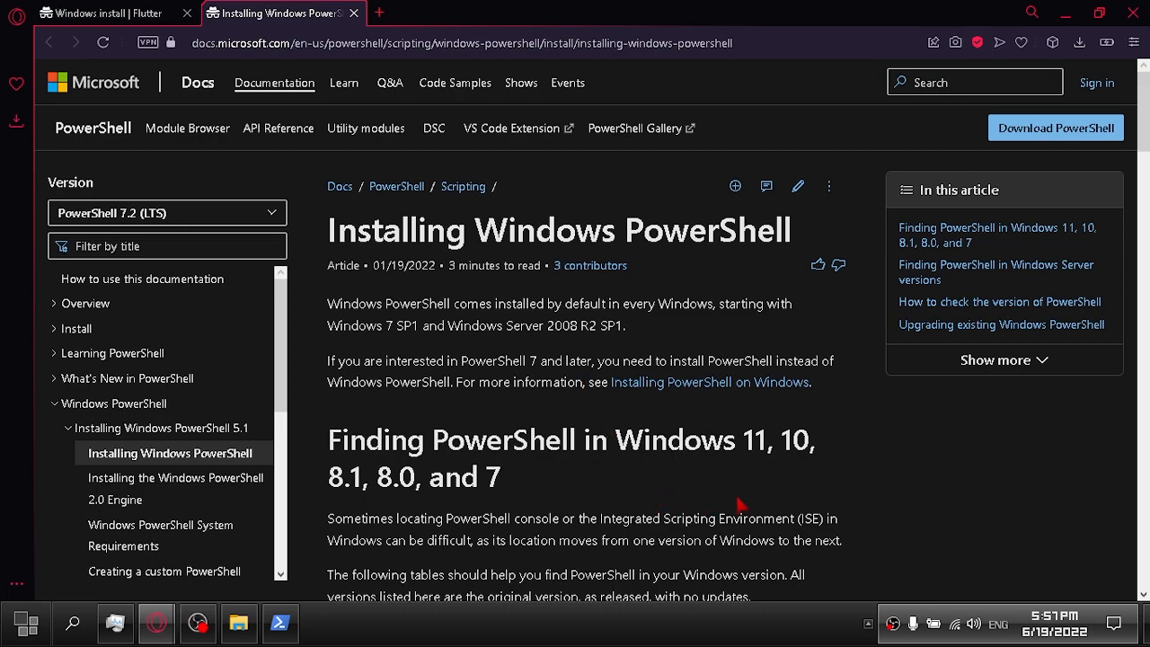
{"action": "left_click", "coordinate": [107, 12]}
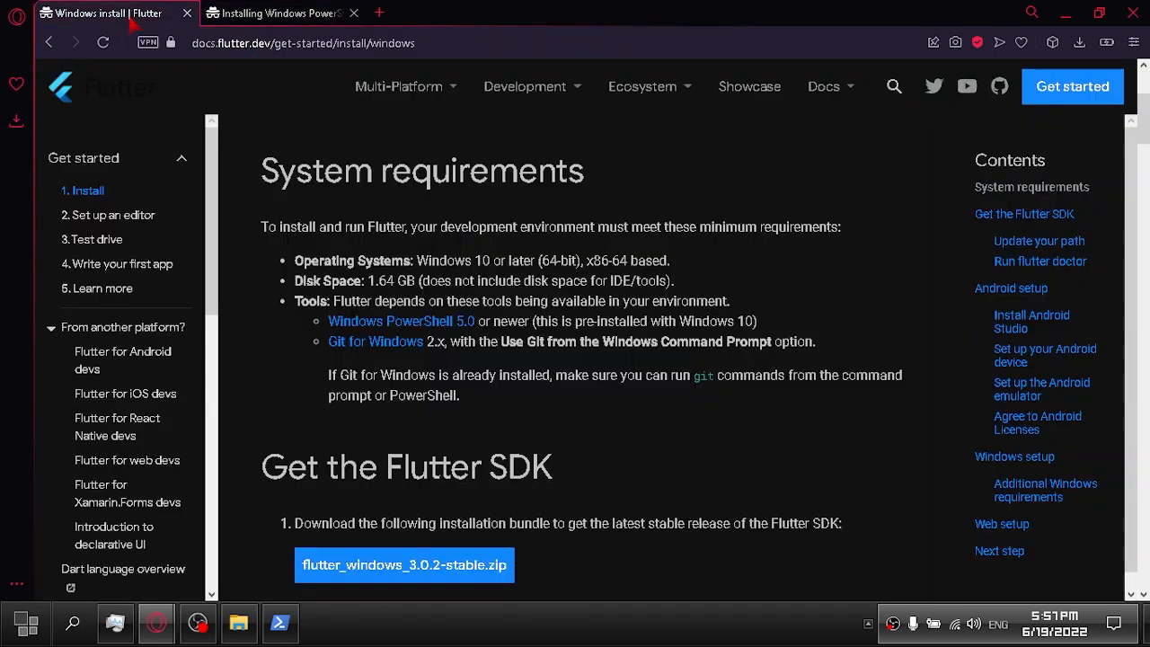
Open the Git for Windows download page in place of the PowerShell article and save the 64-bit standalone setup to the Desktop.
{"action": "right_click", "coordinate": [387, 344]}
{"action": "left_click", "coordinate": [422, 355]}
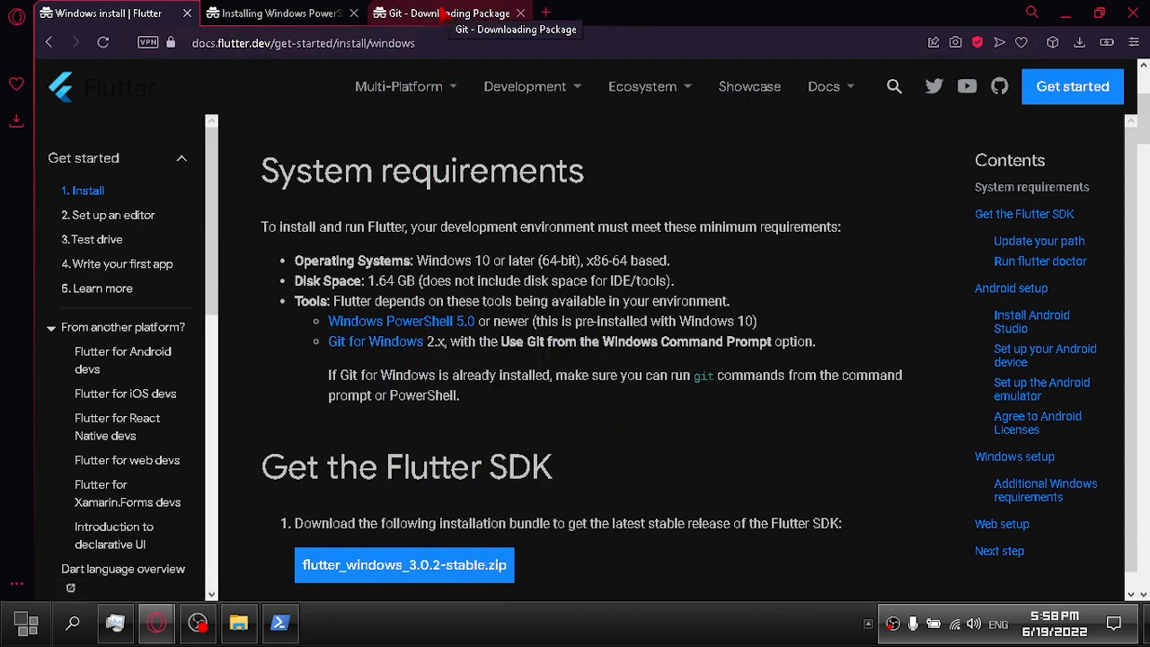
{"action": "left_click", "coordinate": [353, 12]}
{"action": "left_click", "coordinate": [316, 15]}
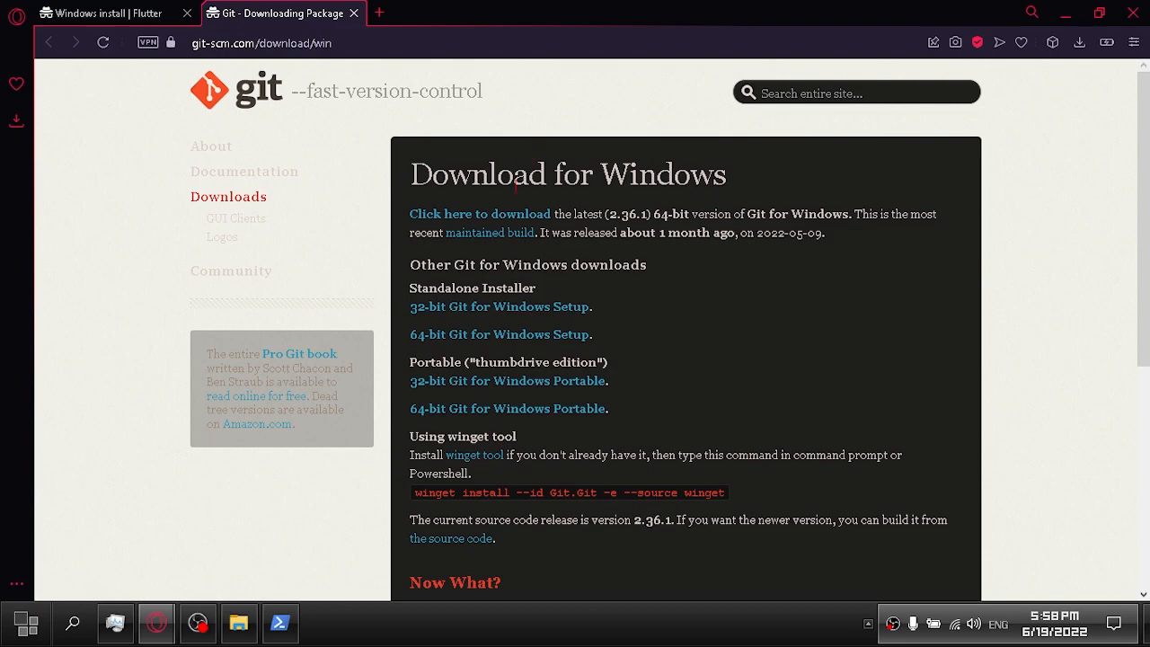
{"action": "left_click", "coordinate": [515, 335]}
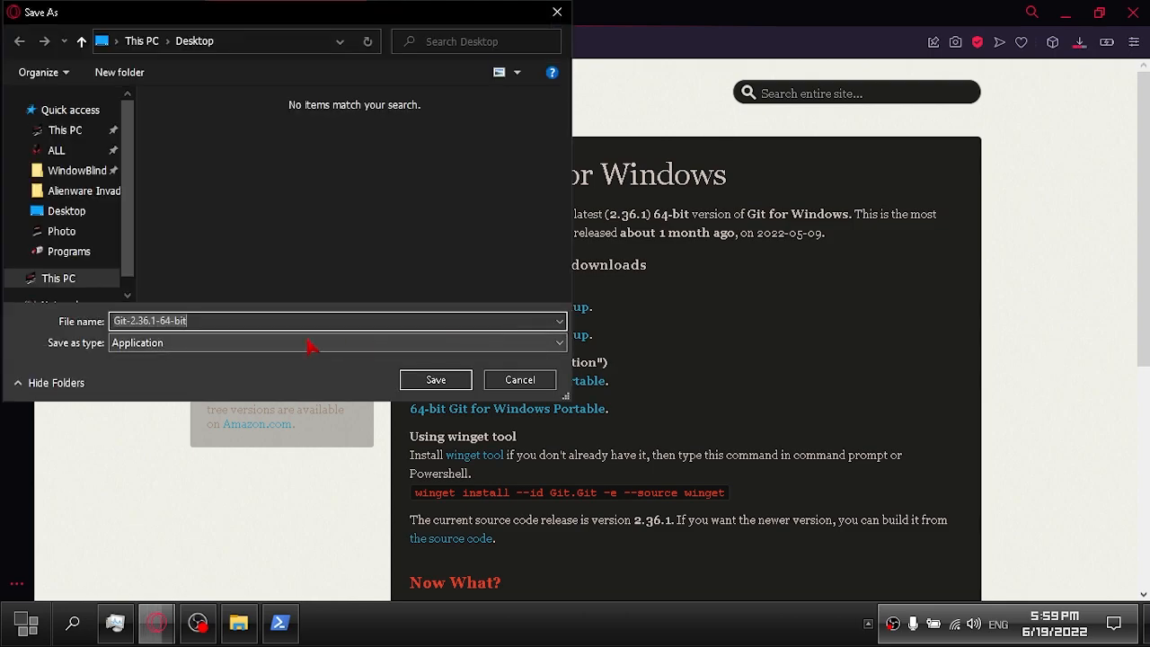
{"action": "left_click", "coordinate": [437, 381]}
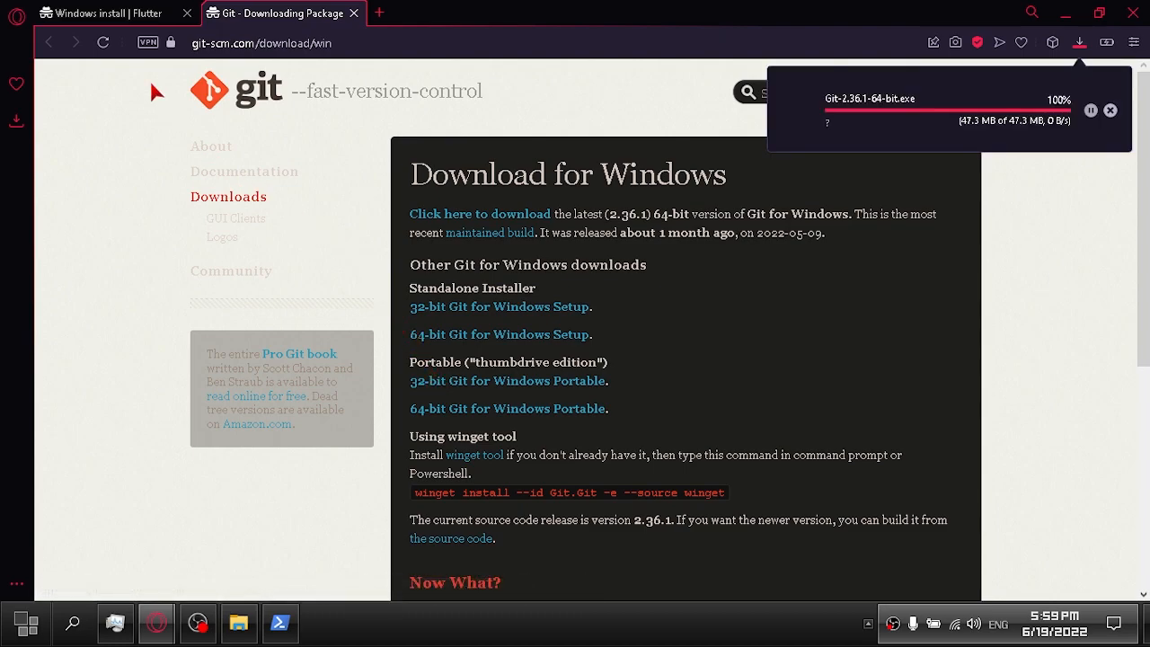
Download flutter_windows_3.0.2-stable.zip from the Flutter install guide to the Desktop.
{"action": "left_click", "coordinate": [149, 14]}
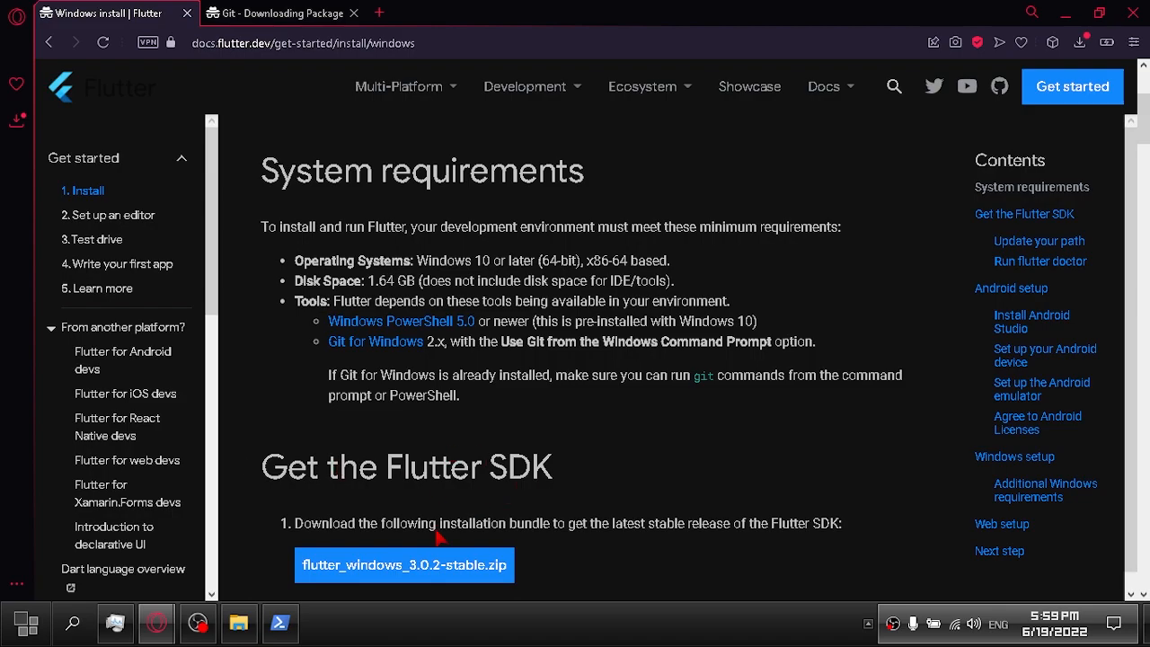
{"action": "left_click", "coordinate": [451, 573]}
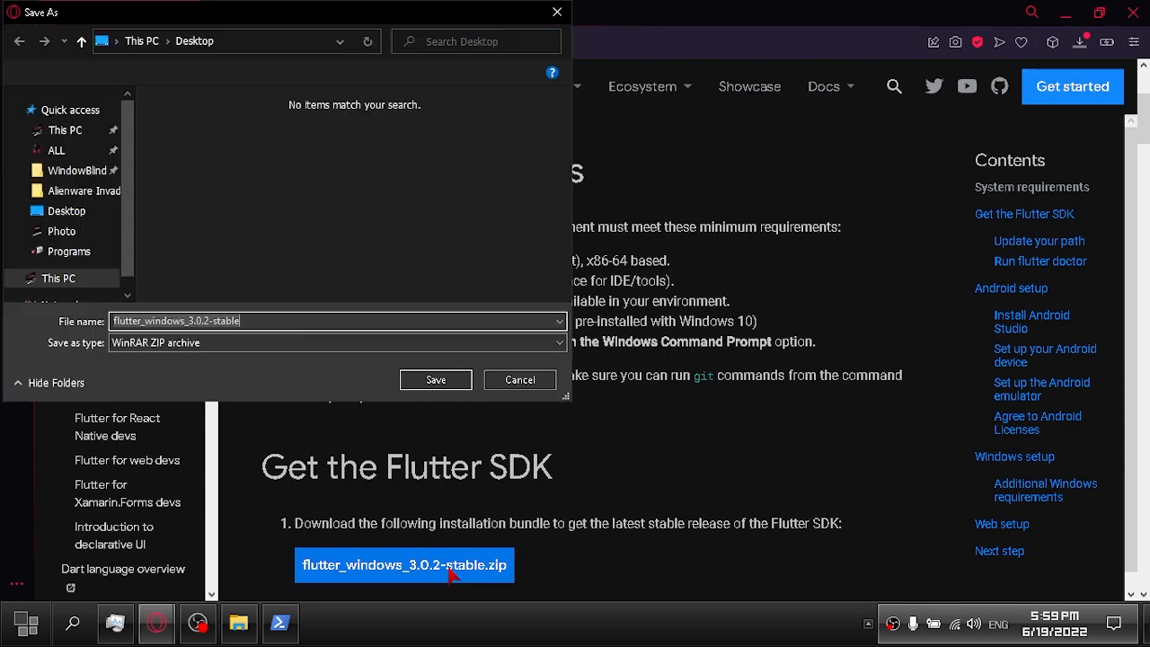
{"action": "left_click", "coordinate": [436, 381]}
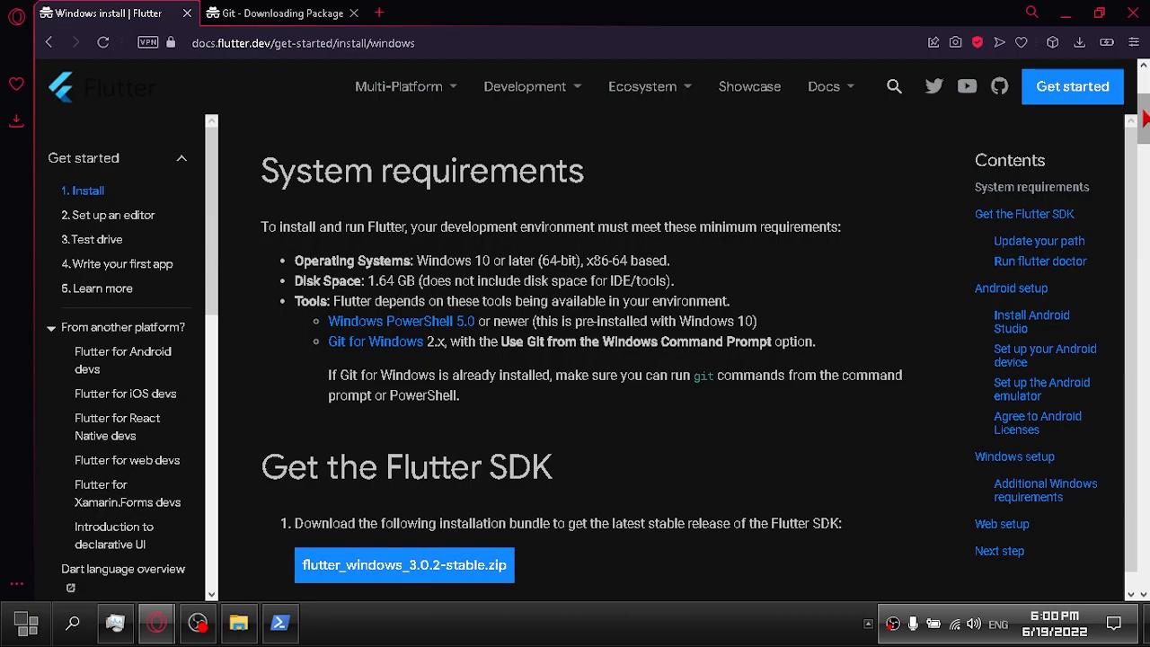
Open the Android Studio download page in a new tab from the guide's Android setup section.
{"action": "left_click_drag", "start_coordinate": [1144, 118], "coordinate": [1144, 387]}
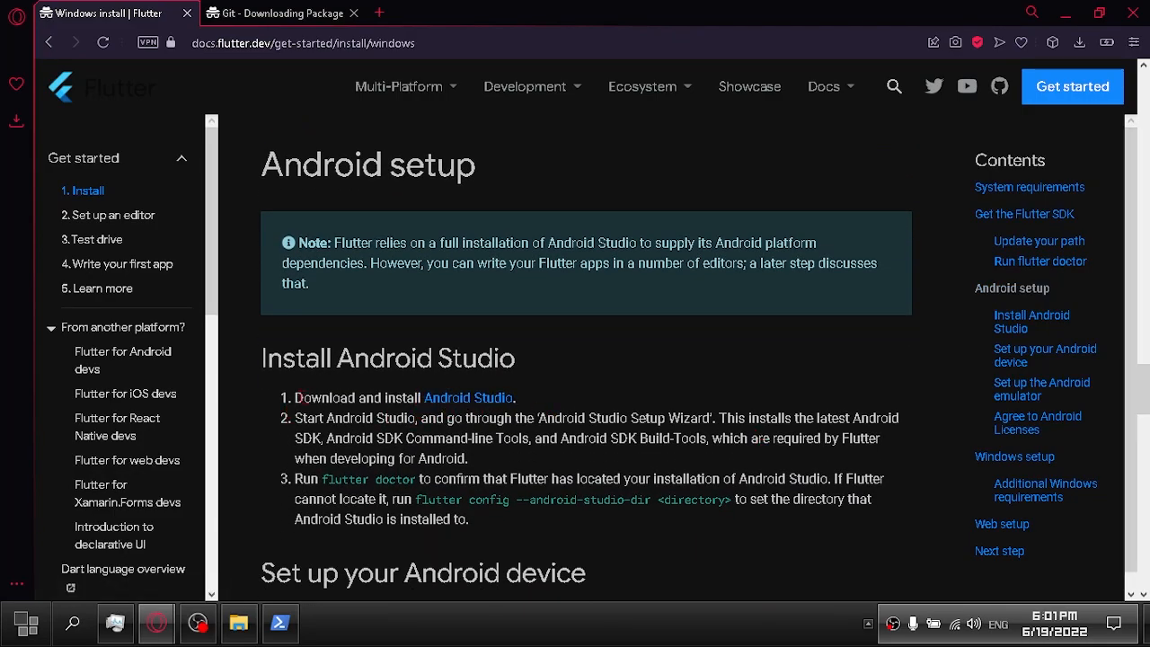
{"action": "left_click_drag", "start_coordinate": [302, 399], "coordinate": [514, 396]}
{"action": "left_click", "coordinate": [485, 406]}
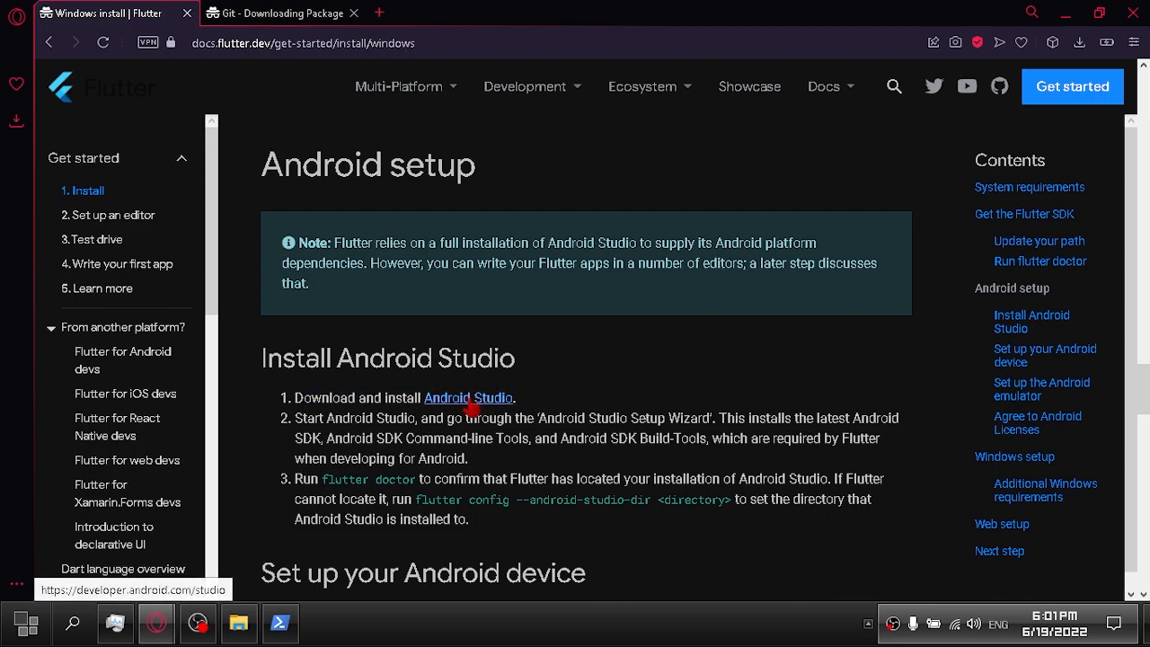
{"action": "right_click", "coordinate": [469, 406]}
{"action": "left_click", "coordinate": [539, 169]}
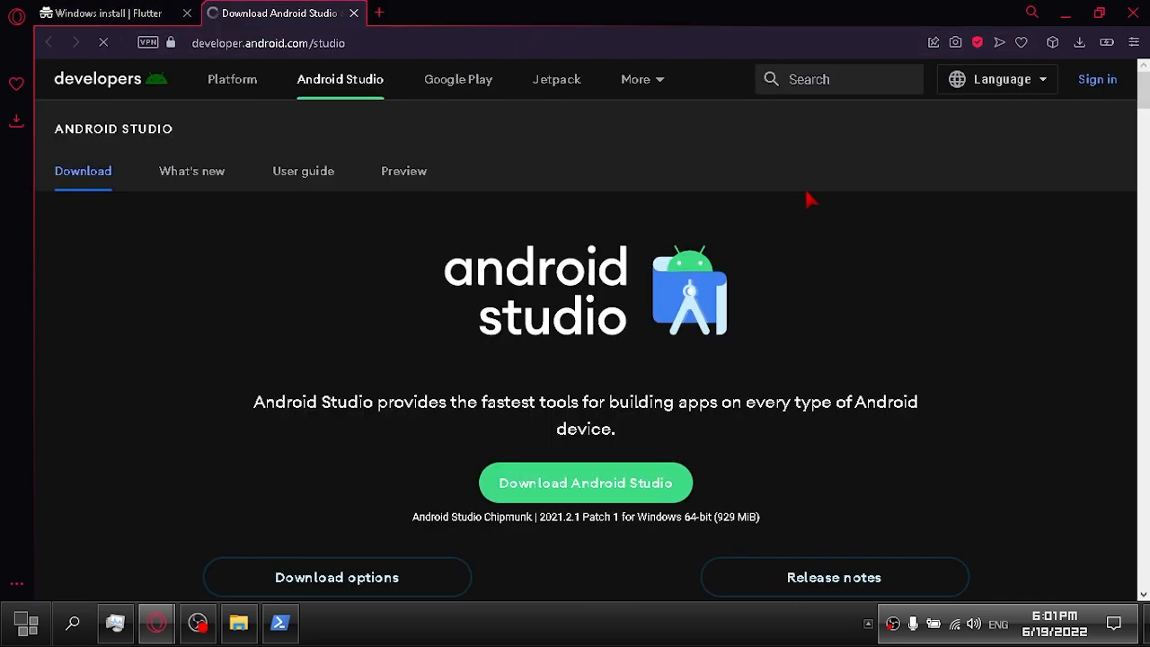
Accept the Android Studio Chipmunk 2021.2.1 Patch 1 terms and save the Windows installer to the Desktop.
{"action": "left_click", "coordinate": [631, 490]}
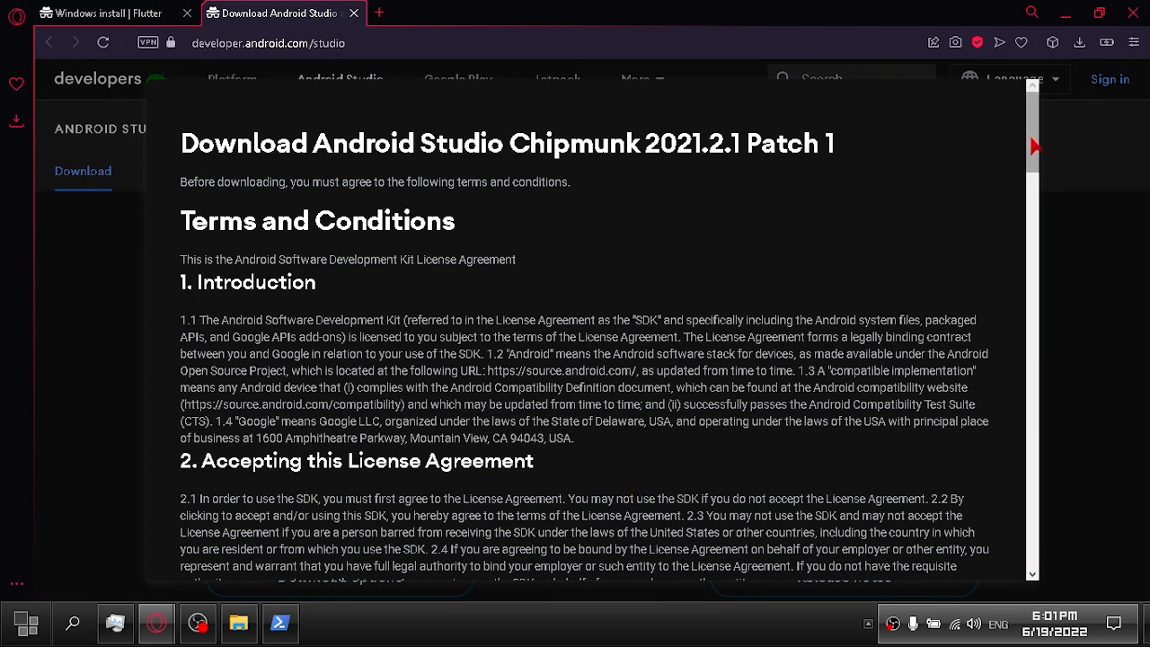
{"action": "scroll", "coordinate": [988, 342], "scroll_direction": "down", "scroll_amount": 15}
{"action": "scroll", "coordinate": [1000, 358], "scroll_direction": "down", "scroll_amount": 15}
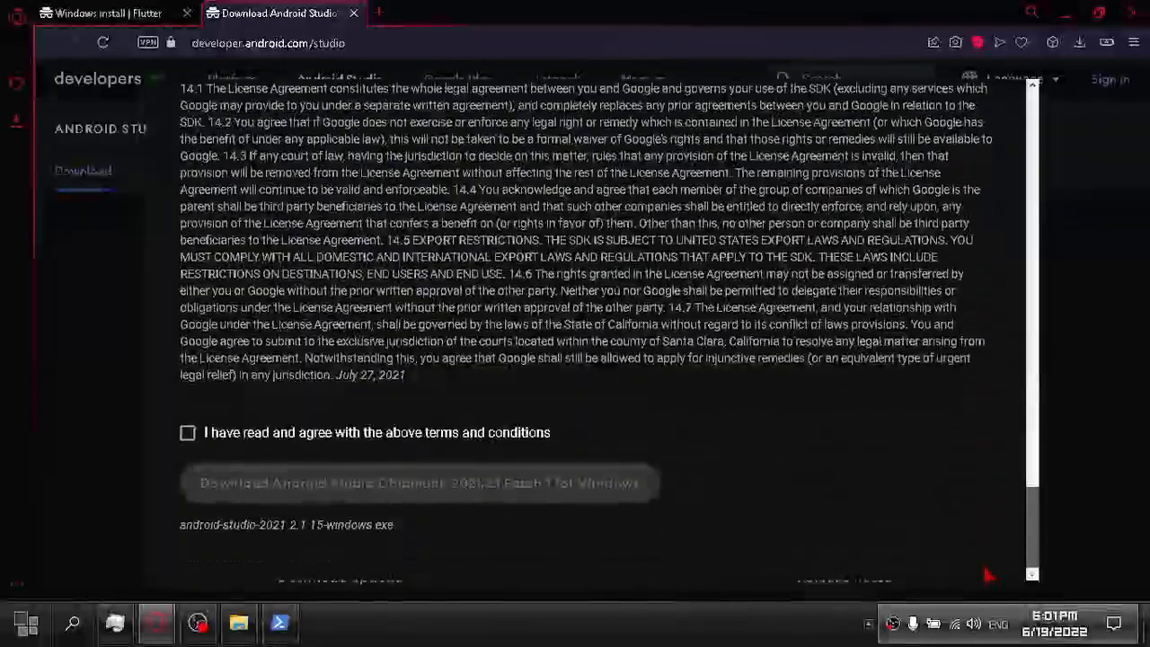
{"action": "left_click", "coordinate": [190, 436]}
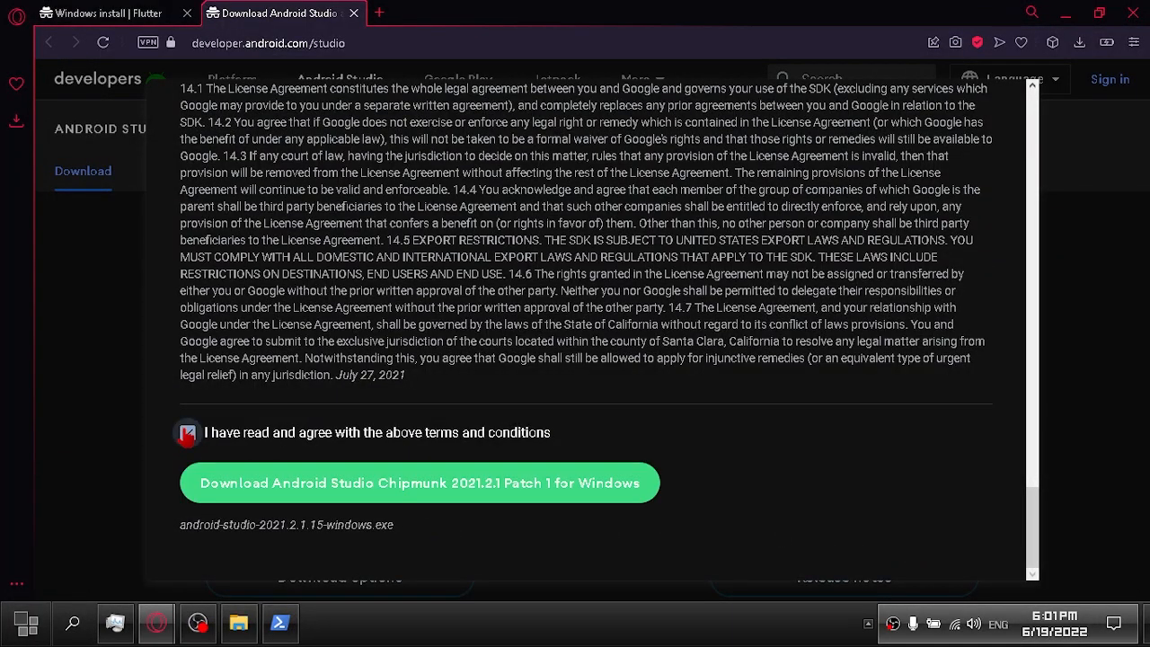
{"action": "left_click", "coordinate": [458, 485]}
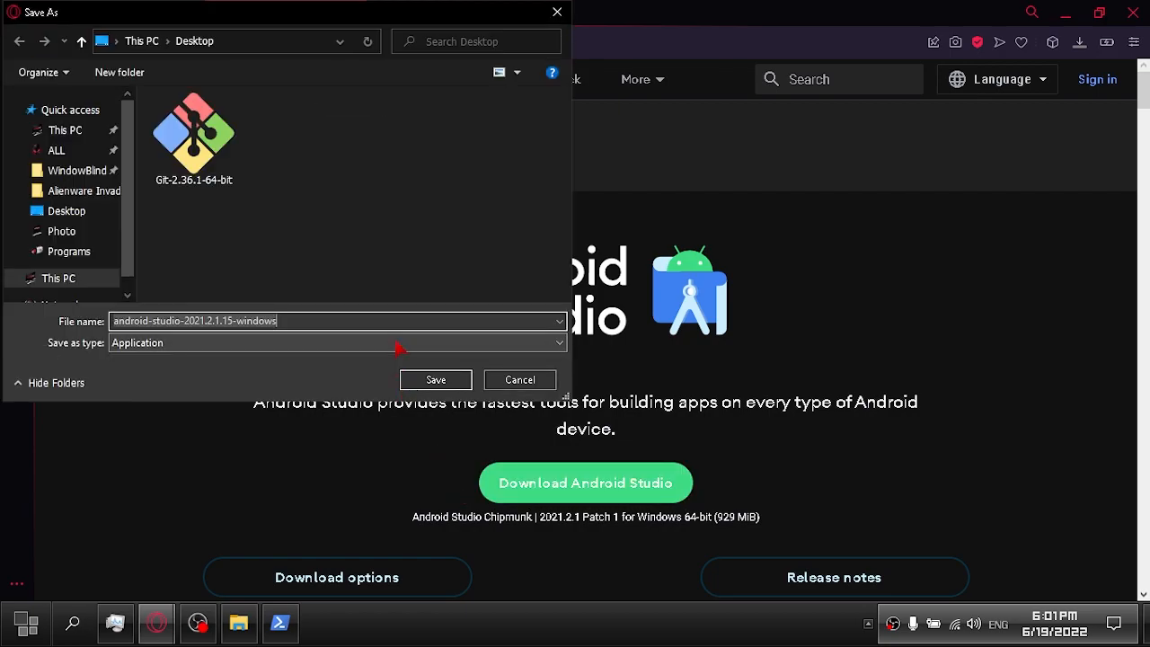
{"action": "left_click", "coordinate": [434, 379]}
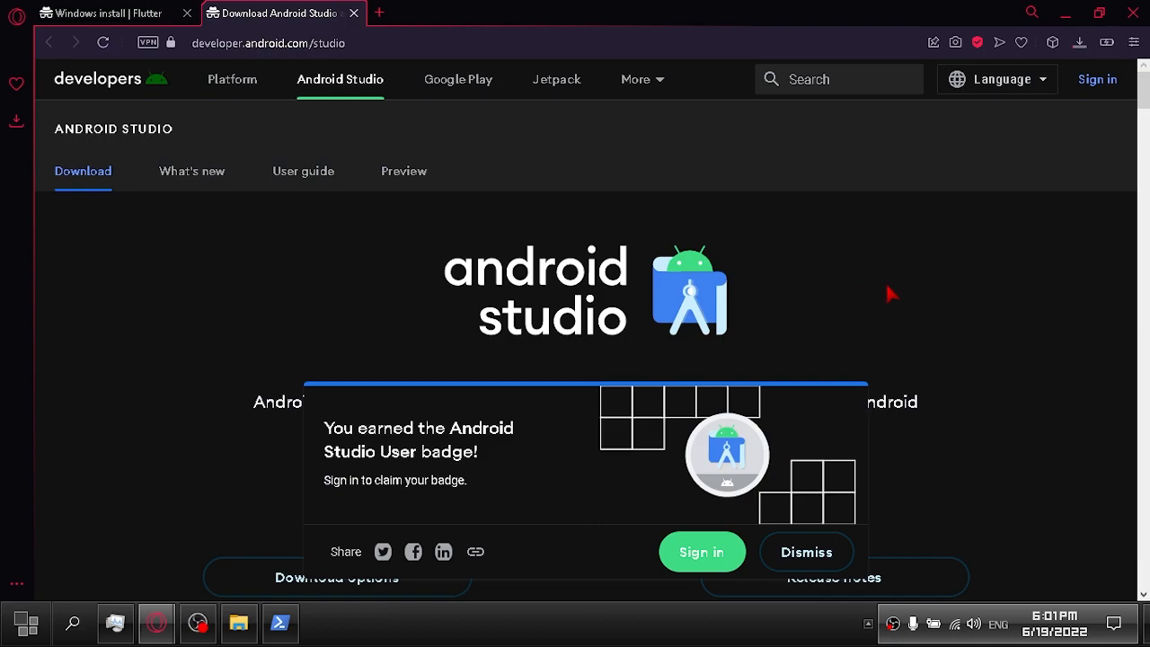
Check the browser's downloads list for the Android Studio, Flutter and Git files.
{"action": "left_click", "coordinate": [1080, 44]}
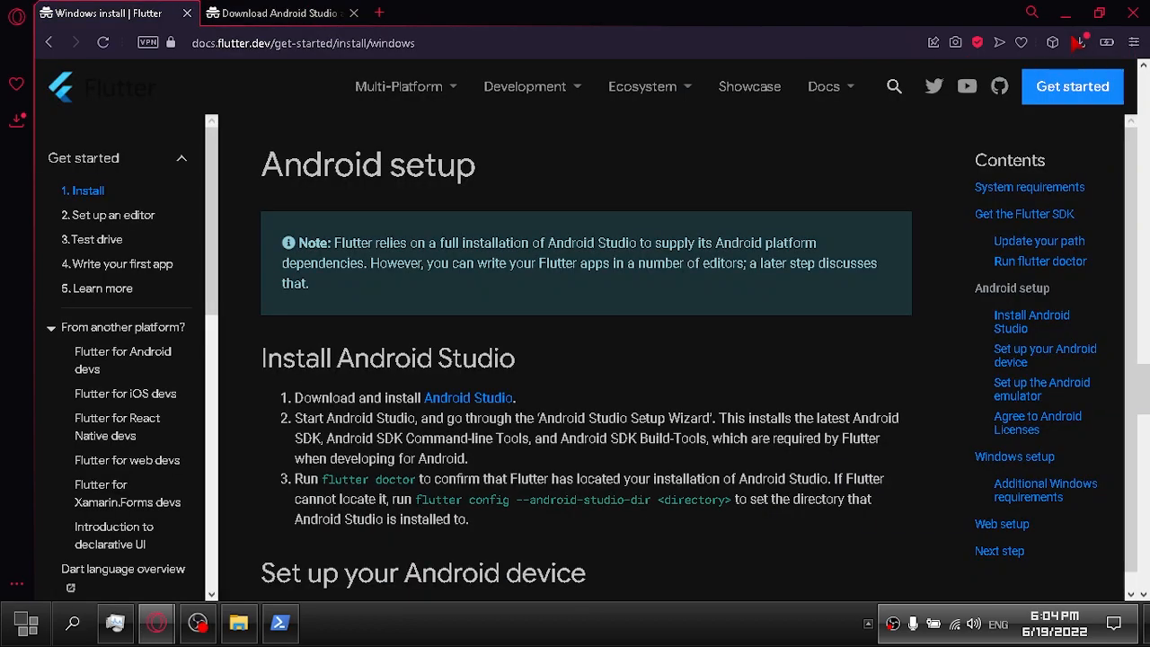
{"action": "left_click", "coordinate": [1079, 42]}
{"action": "key", "text": "Down"}
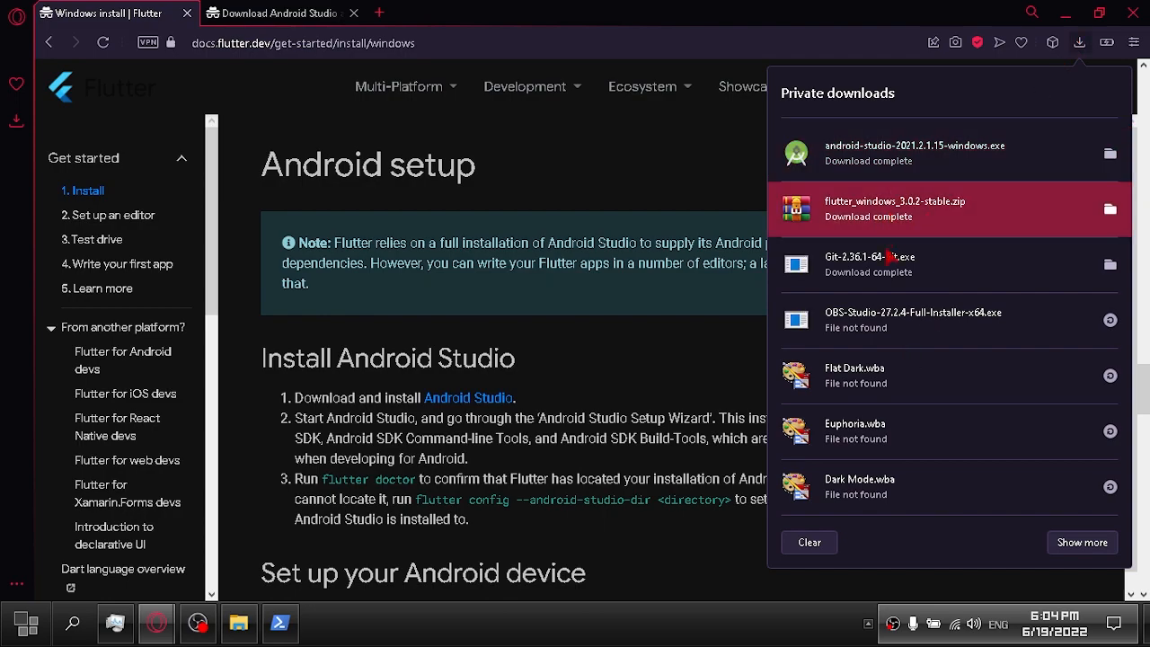
Launch the Git-2.36.1-64-bit installer from the Desktop and proceed past the GNU General Public License.
{"action": "key", "text": "Down"}
{"action": "left_click", "coordinate": [1074, 13]}
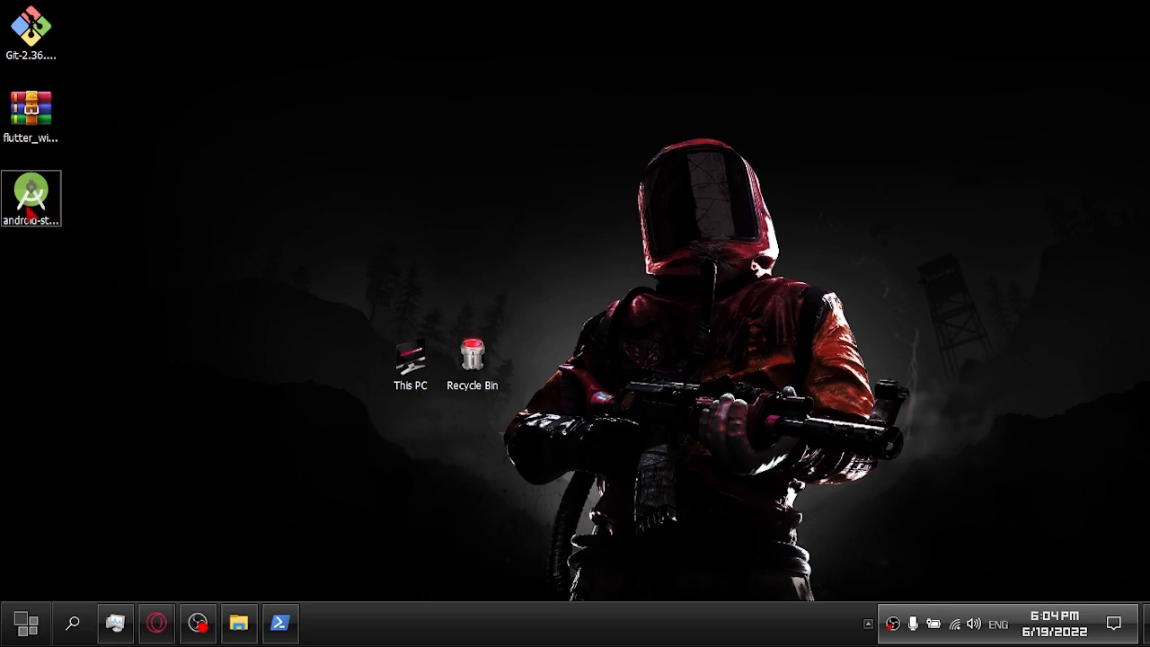
{"action": "left_click", "coordinate": [41, 49]}
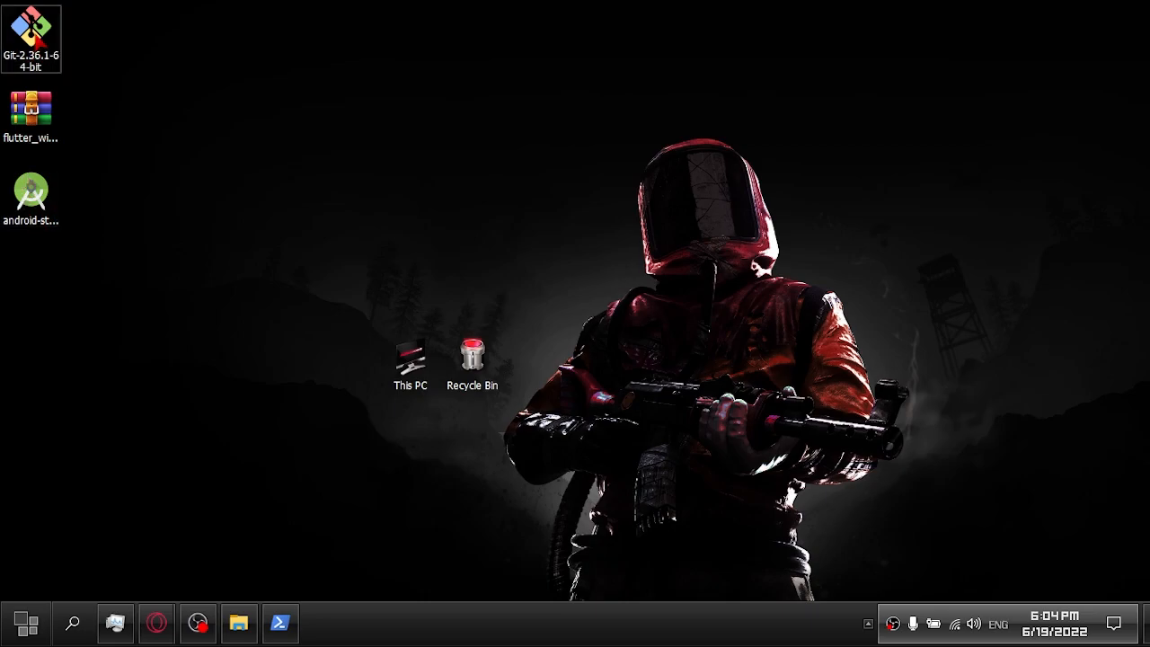
{"action": "double_click", "coordinate": [41, 47]}
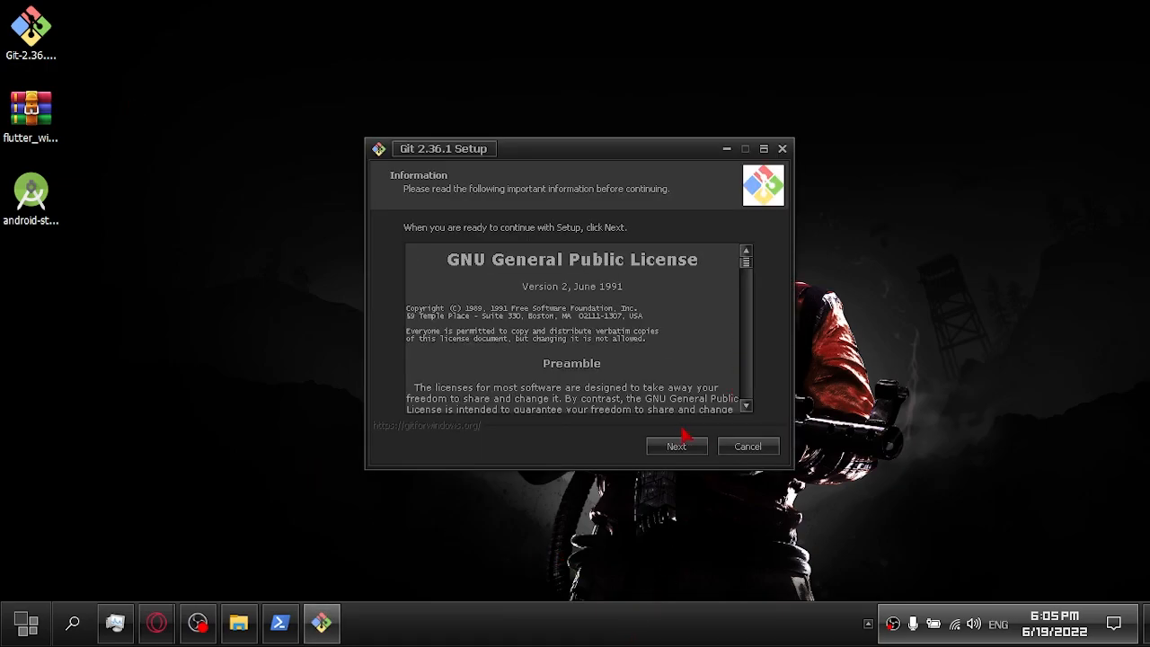
{"action": "left_click", "coordinate": [678, 451]}
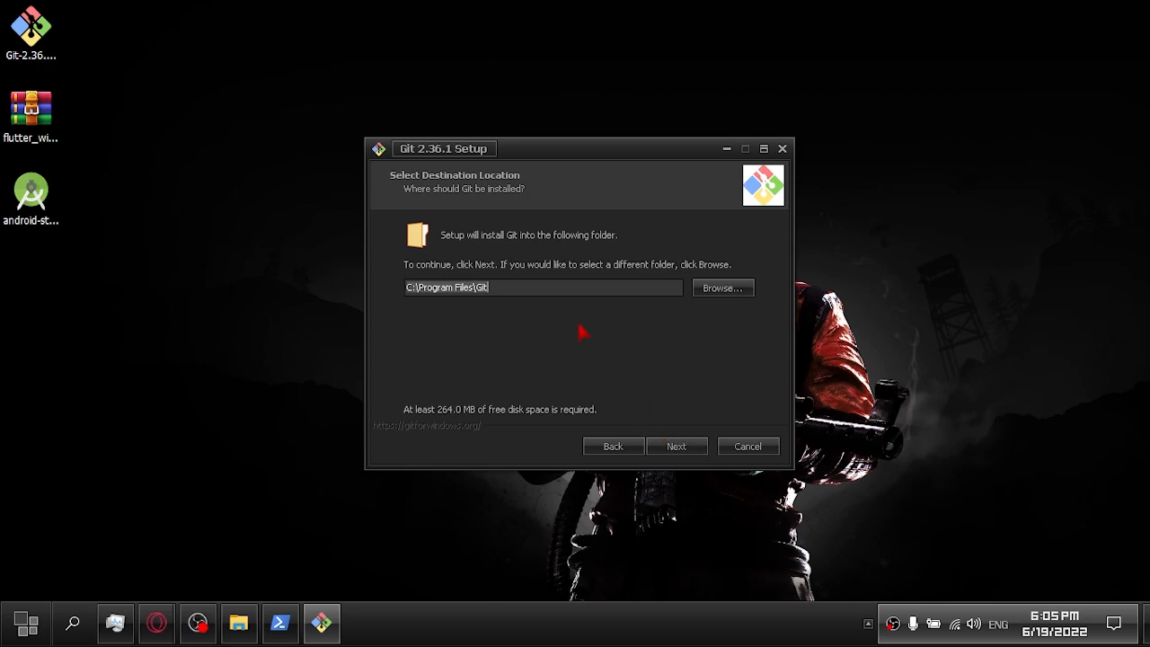
Keep Git's default folder C:\Program Files\Git, components and Start Menu folder, with Vim as the default editor.
{"action": "left_click", "coordinate": [687, 448]}
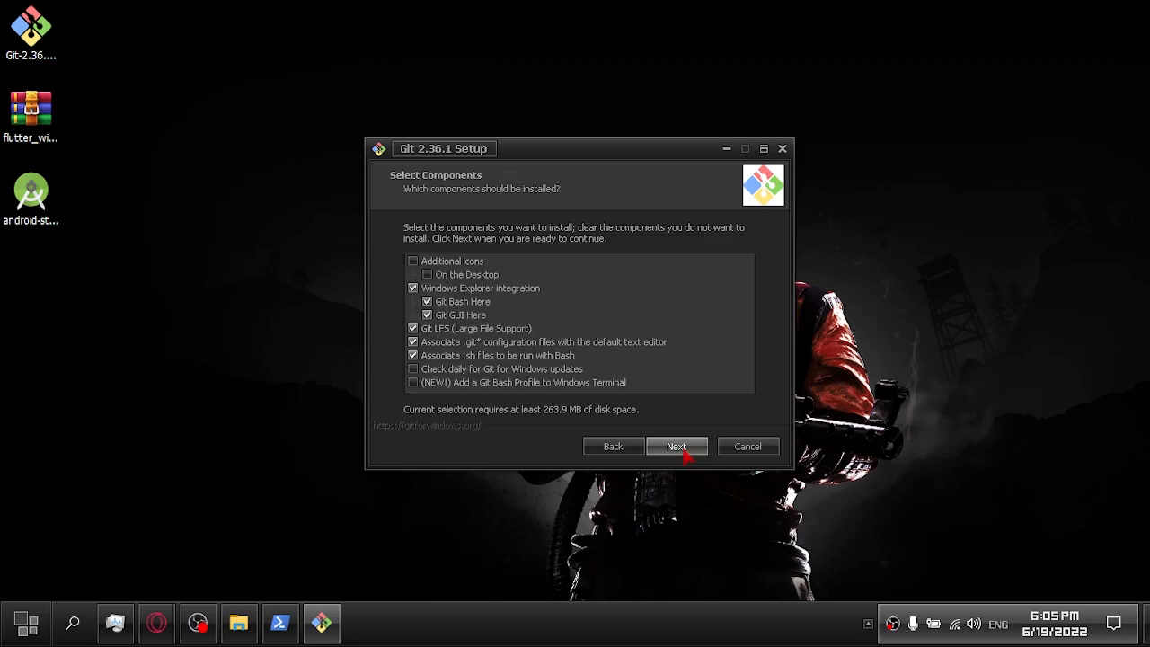
{"action": "left_click", "coordinate": [686, 455]}
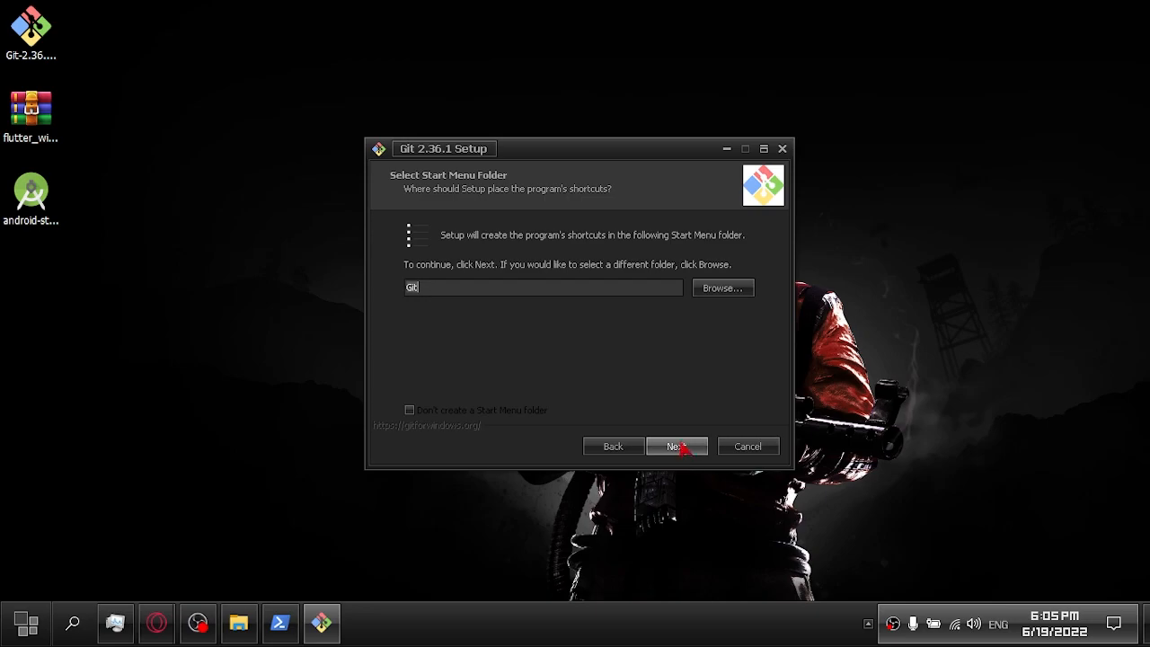
{"action": "left_click", "coordinate": [682, 452]}
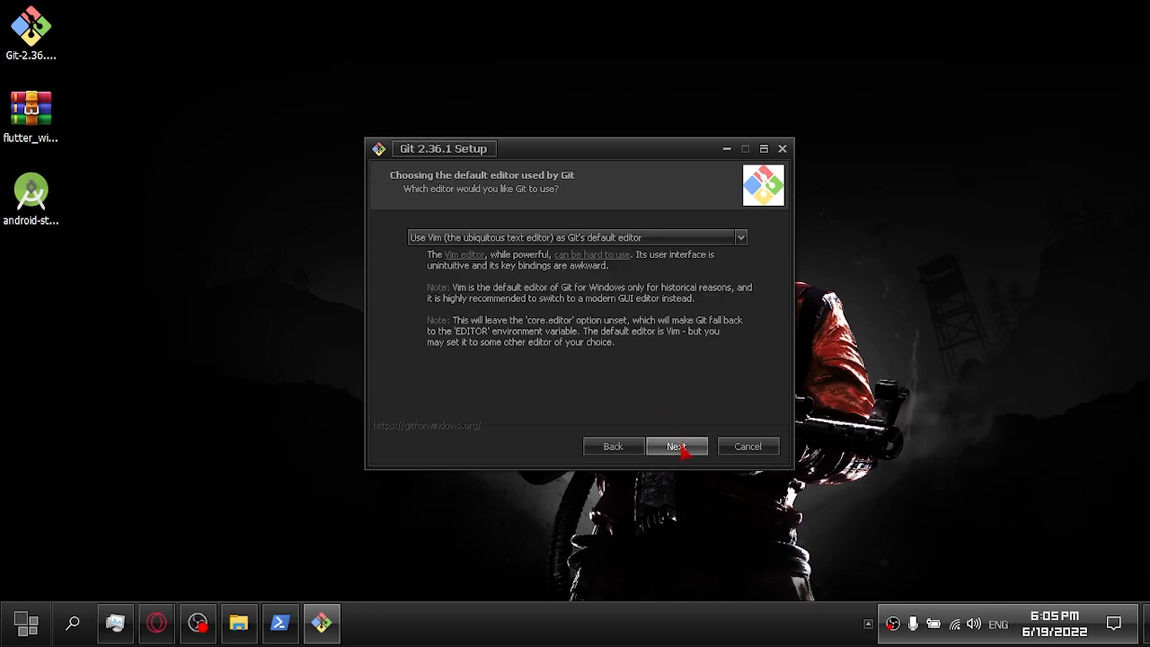
{"action": "left_click", "coordinate": [699, 456]}
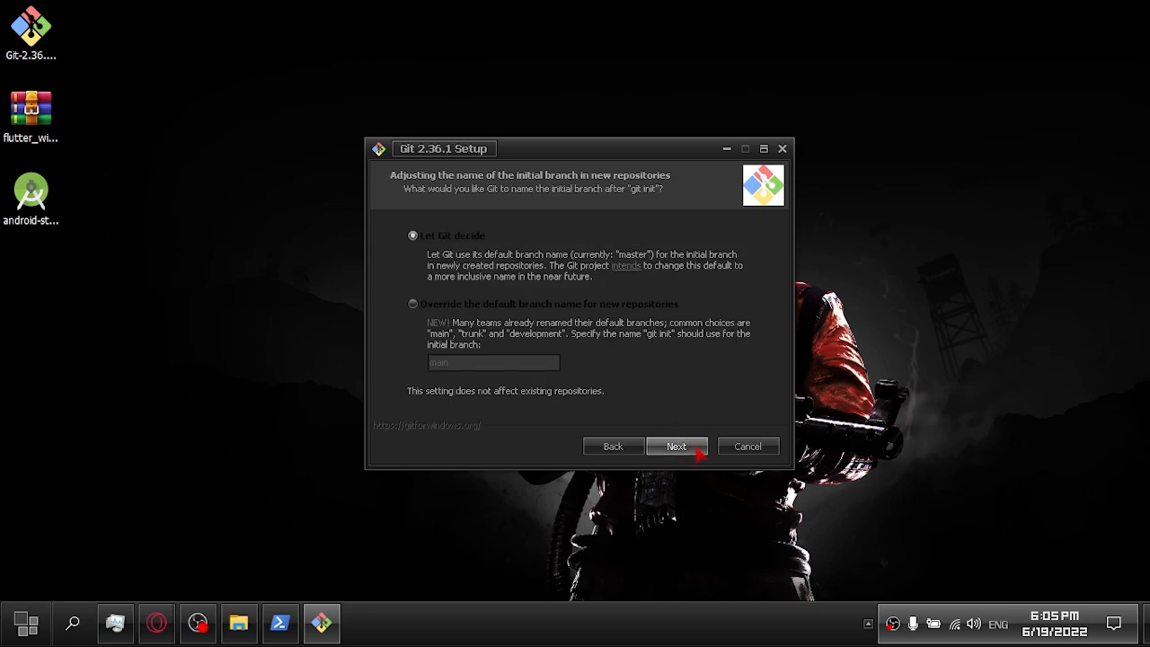
Override the initial branch name with main, and keep the default Git settings from the PATH environment through the OpenSSL transport and line endings.
{"action": "left_click", "coordinate": [434, 309]}
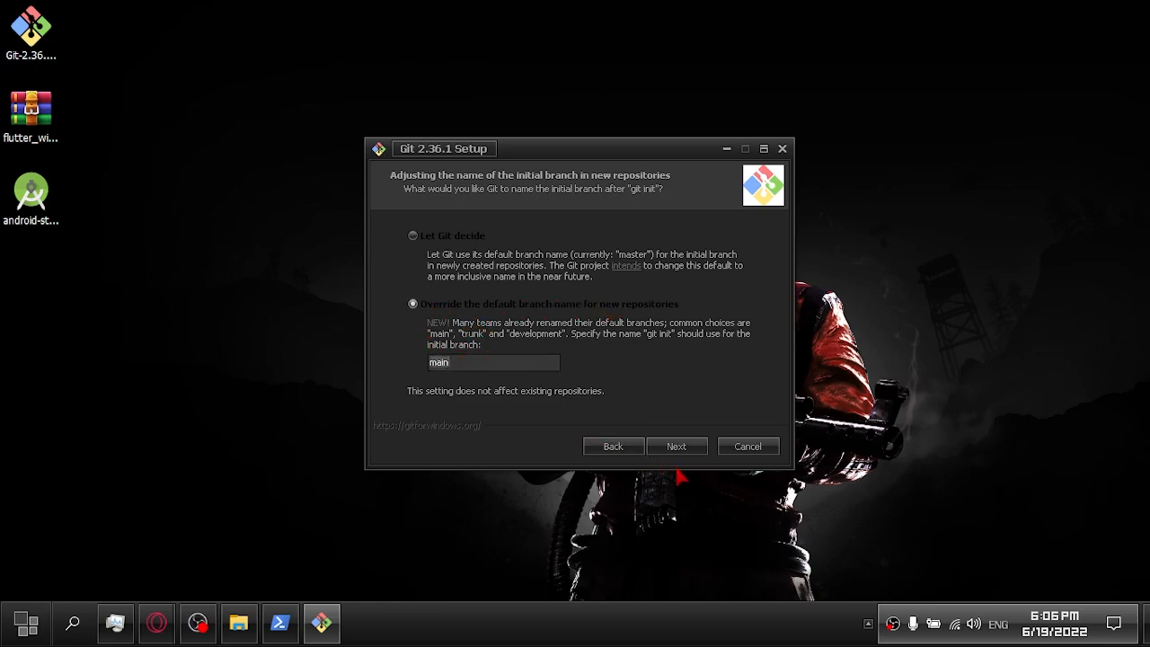
{"action": "left_click", "coordinate": [687, 455]}
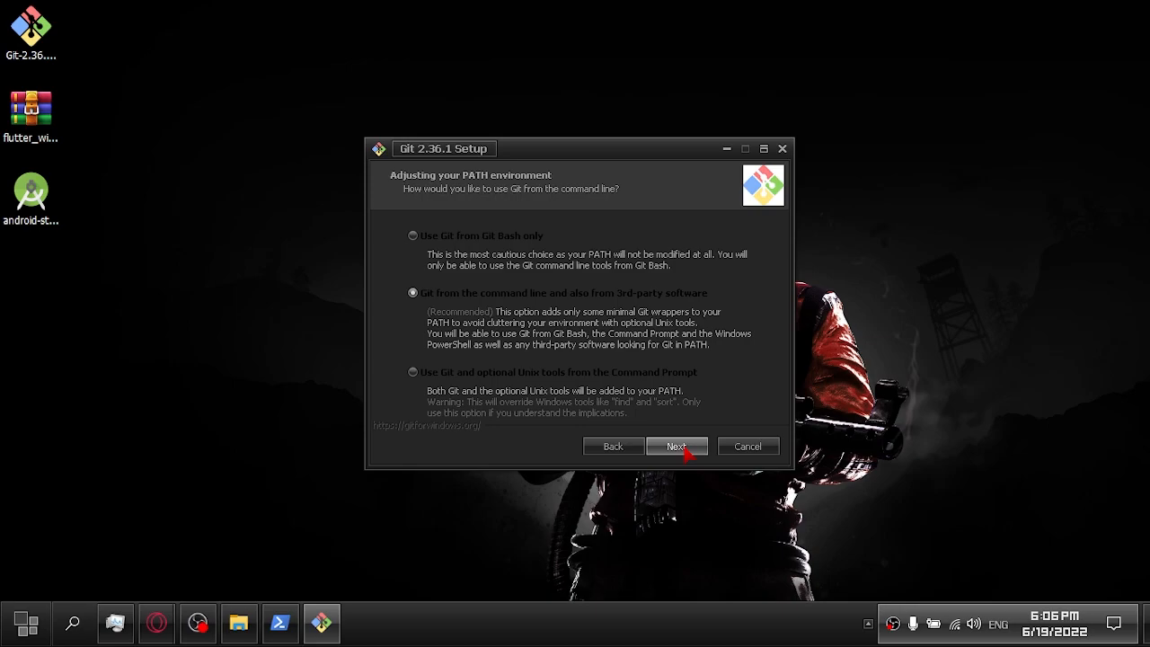
{"action": "left_click", "coordinate": [687, 455]}
{"action": "left_click", "coordinate": [687, 456]}
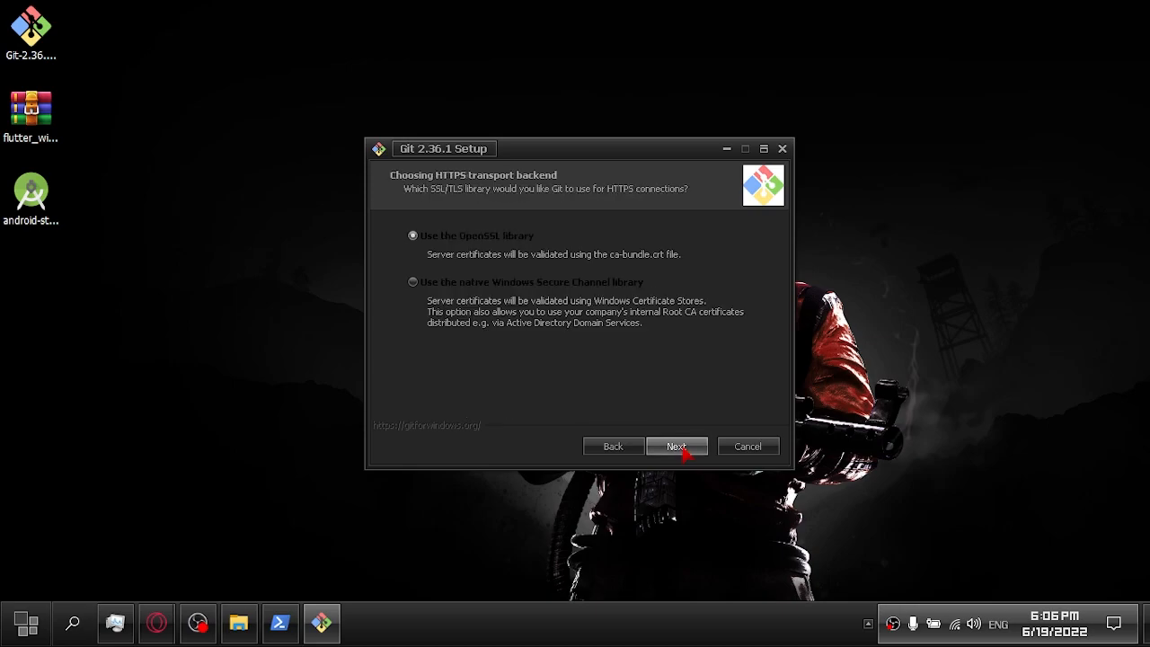
{"action": "left_click", "coordinate": [687, 455]}
{"action": "left_click", "coordinate": [687, 455]}
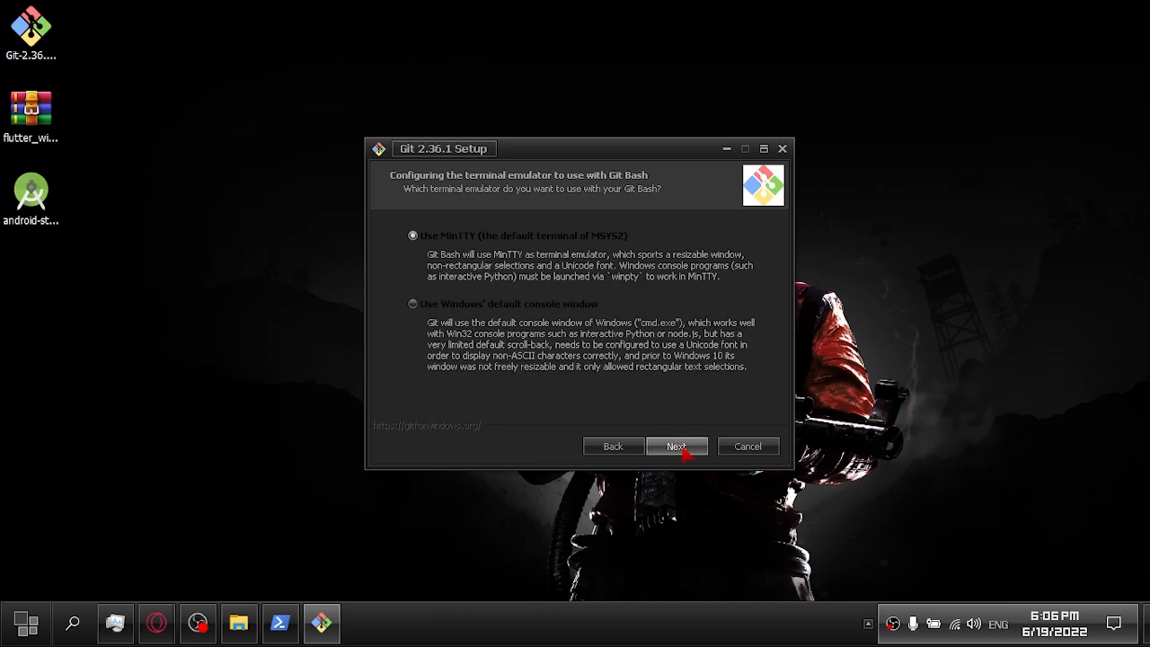
Keep MinTTY, default git pull, Git Credential Manager and file system caching, install Git, and finish without viewing the release notes.
{"action": "left_click", "coordinate": [688, 455]}
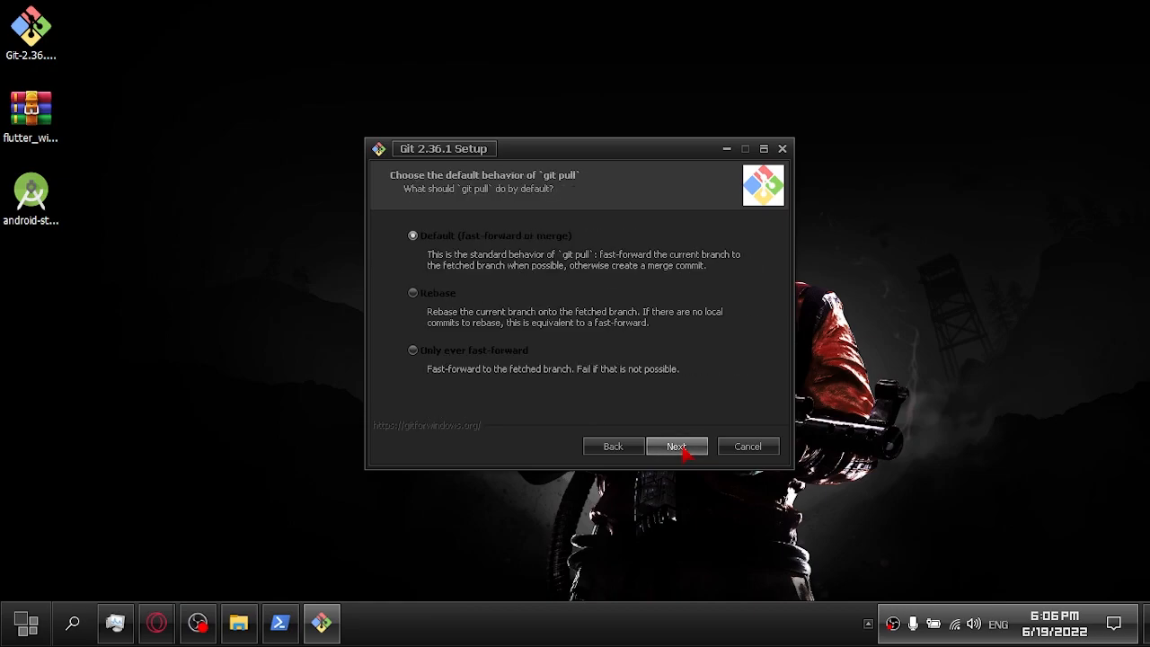
{"action": "left_click", "coordinate": [687, 455]}
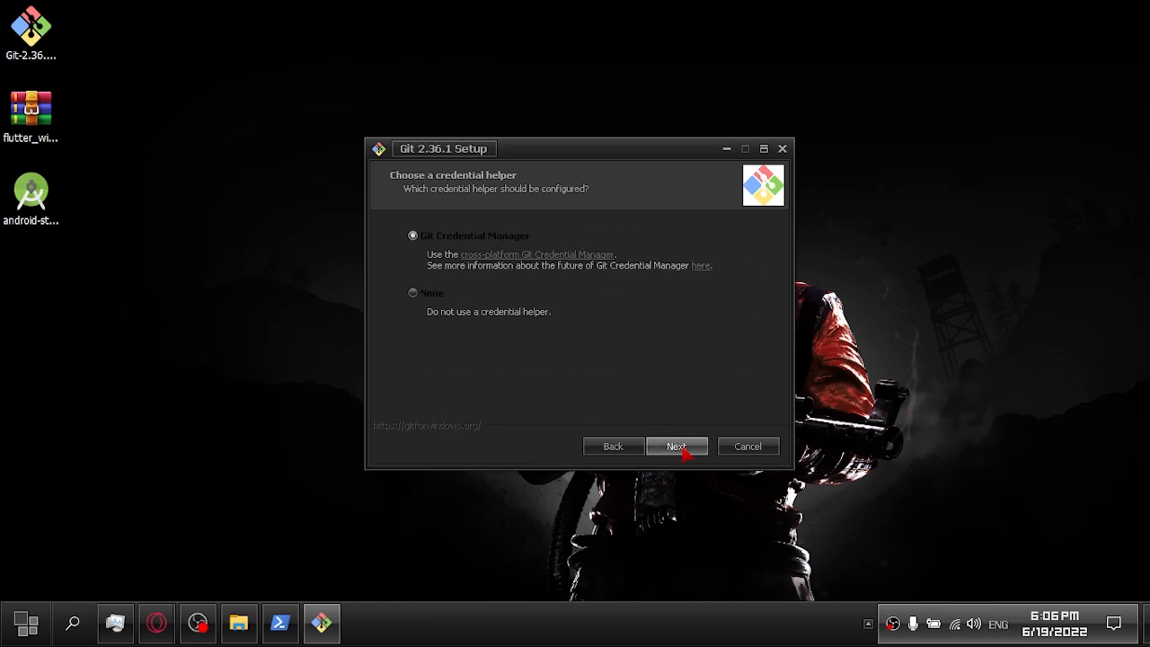
{"action": "left_click", "coordinate": [687, 455]}
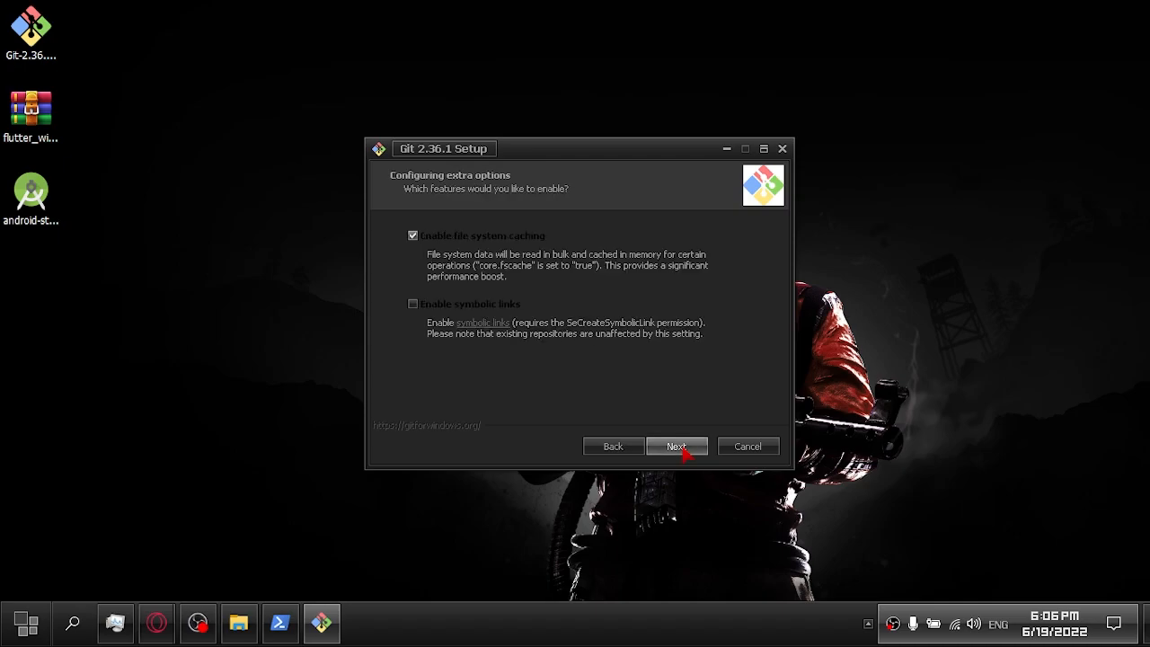
{"action": "left_click", "coordinate": [687, 455]}
{"action": "left_click", "coordinate": [685, 446]}
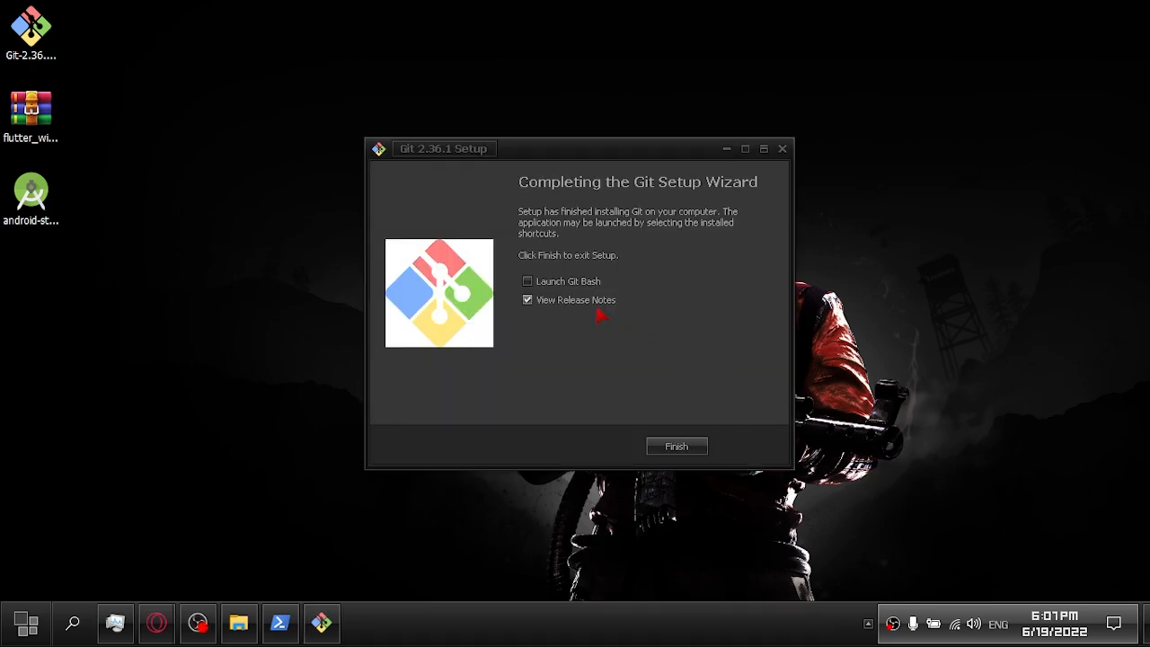
{"action": "left_click", "coordinate": [530, 303]}
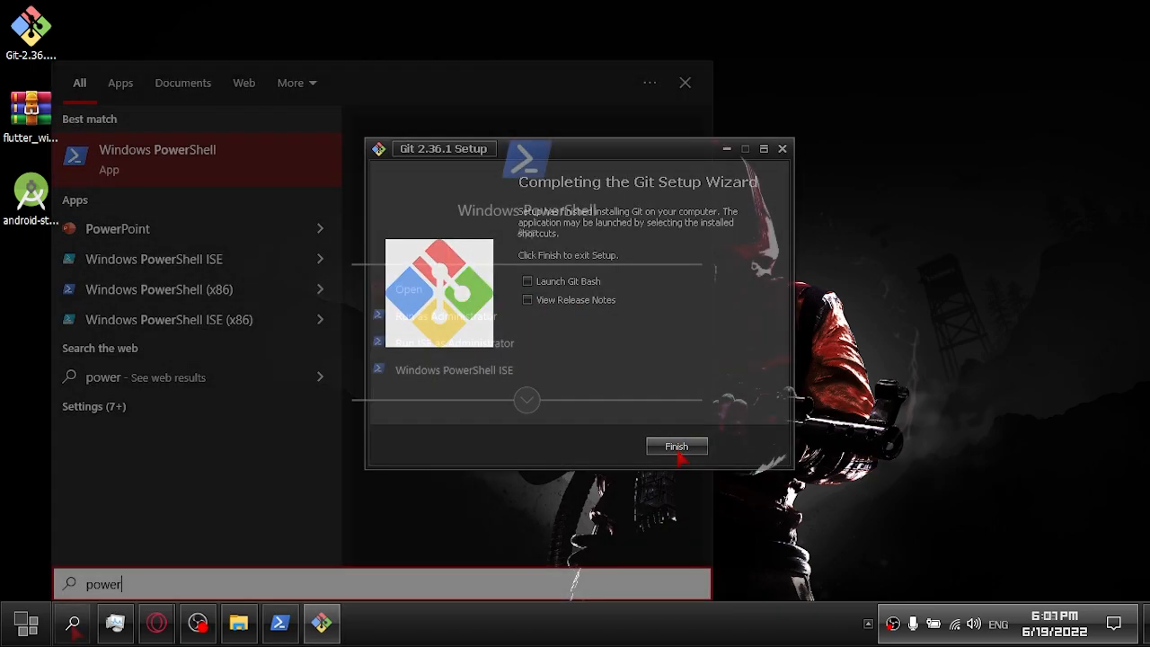
Check the Git installation in a maximized Windows PowerShell window with git --version, and close the window.
{"action": "left_click", "coordinate": [392, 297]}
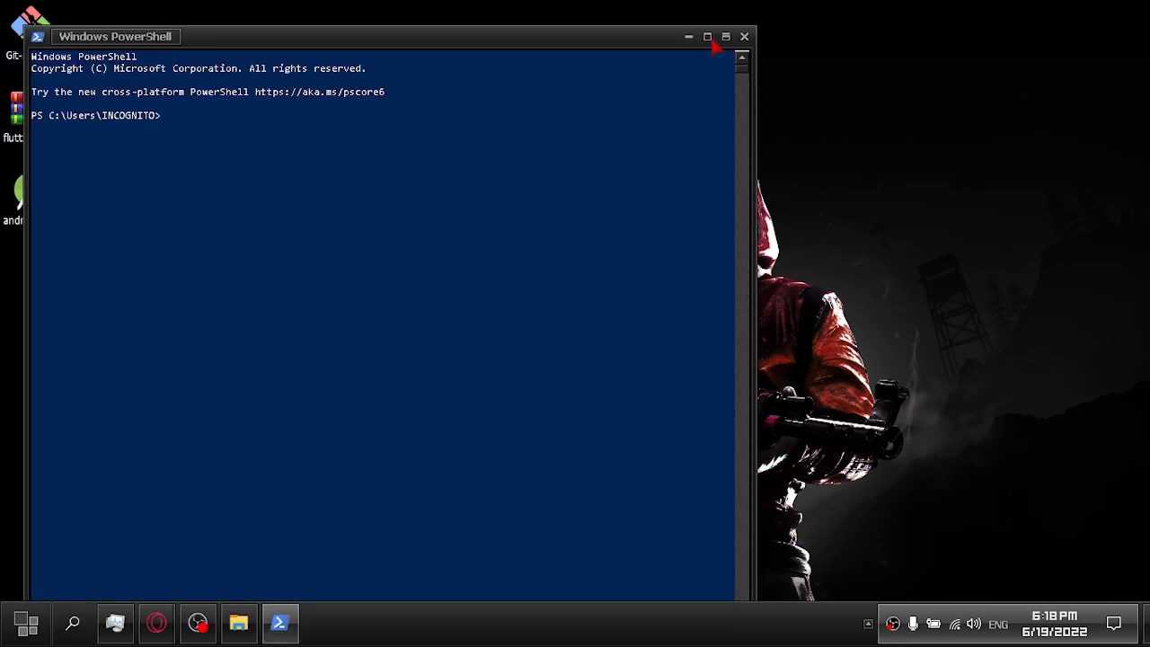
{"action": "left_click", "coordinate": [708, 37]}
{"action": "left_click", "coordinate": [375, 121]}
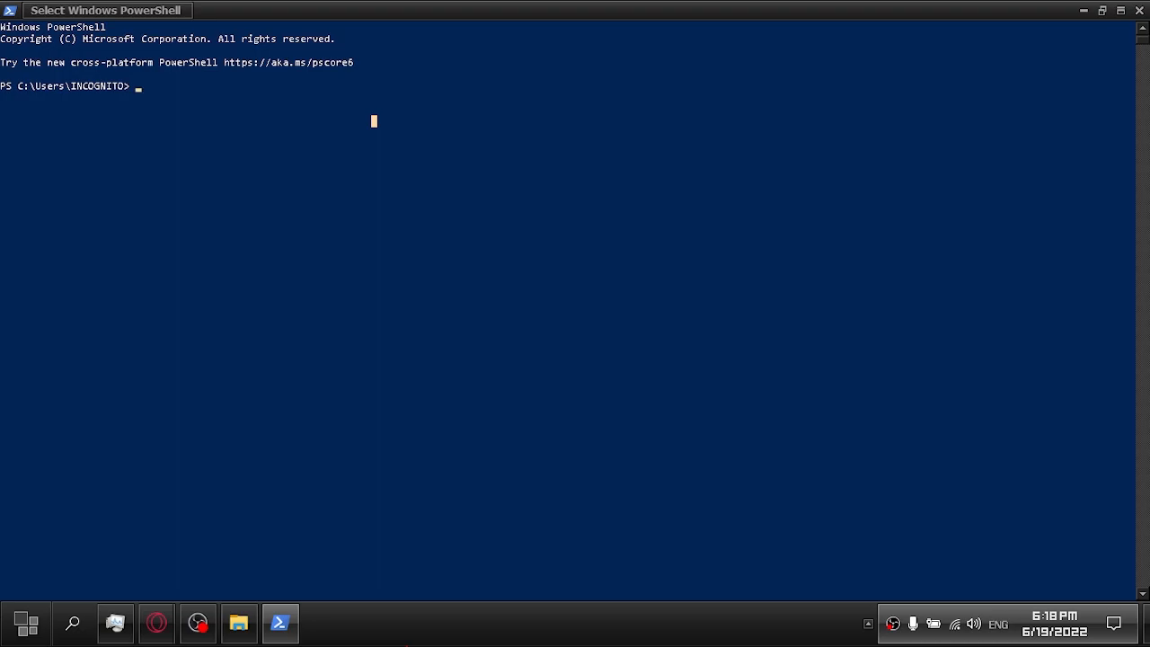
{"action": "type", "text": "git --version"}
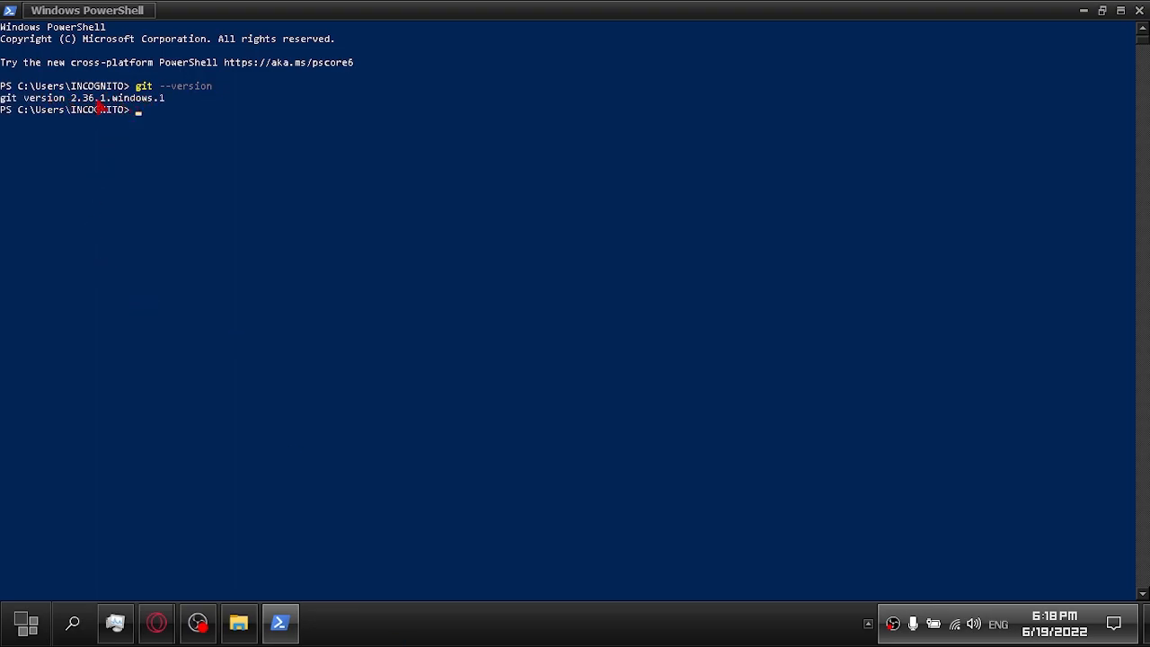
{"action": "left_click", "coordinate": [1138, 10]}
Review the Flutter guide's extraction instructions, including the example path C:\src\flutter and the two warnings about install locations.
{"action": "left_click", "coordinate": [514, 641]}
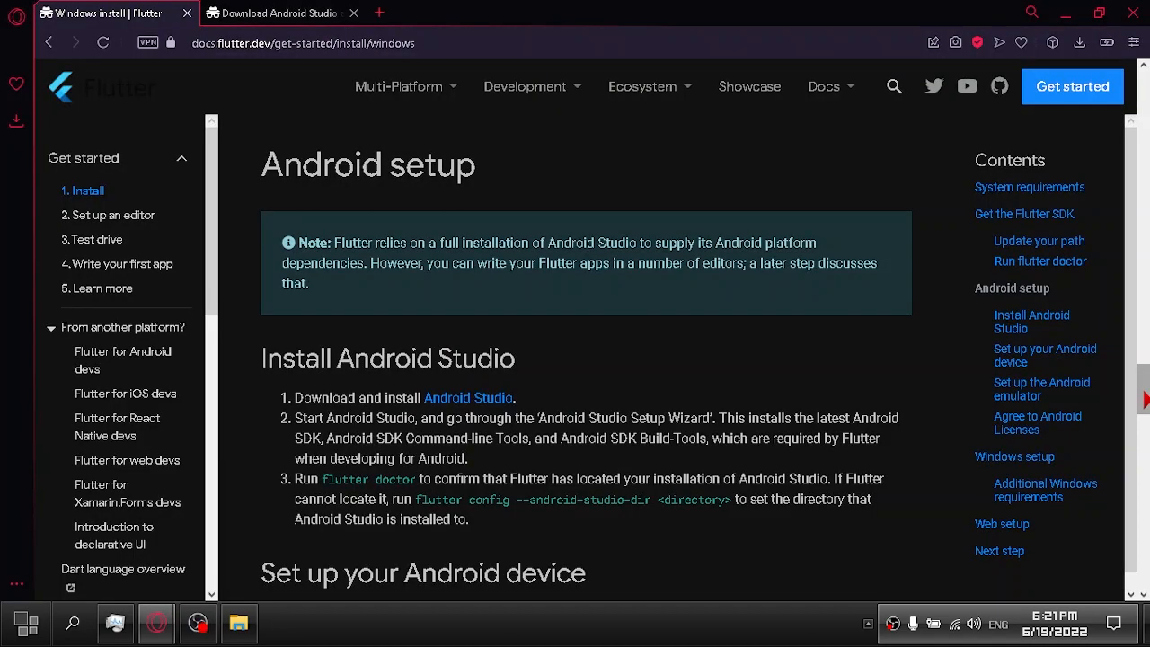
{"action": "left_click_drag", "start_coordinate": [1141, 388], "coordinate": [1145, 157]}
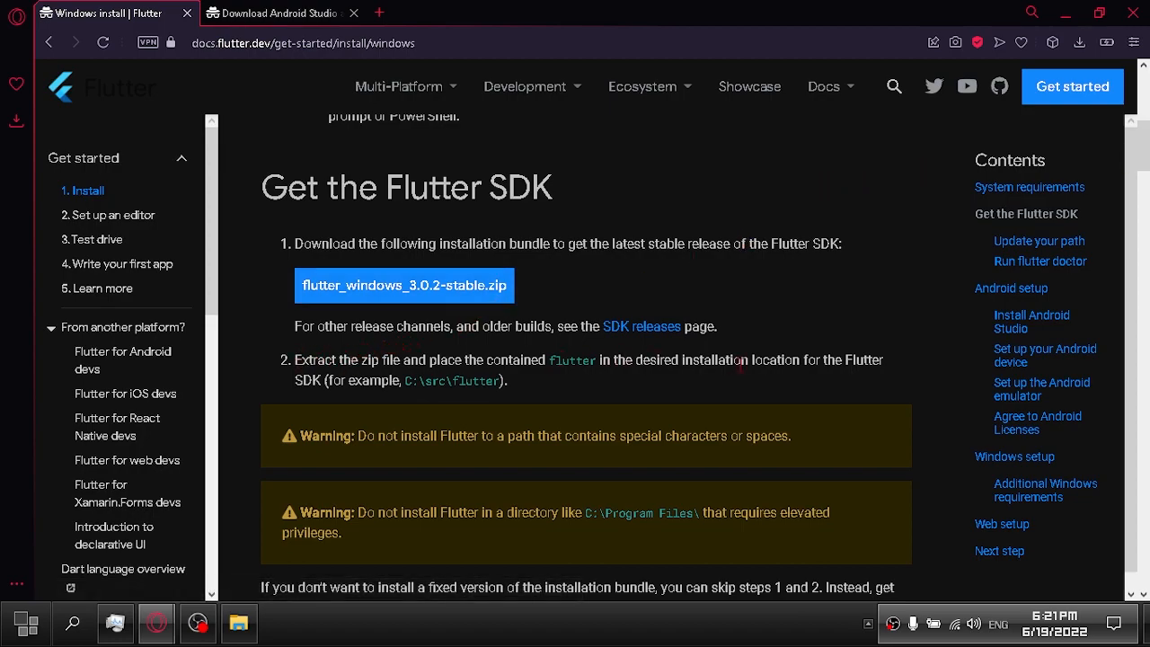
{"action": "left_click_drag", "start_coordinate": [405, 381], "coordinate": [501, 381]}
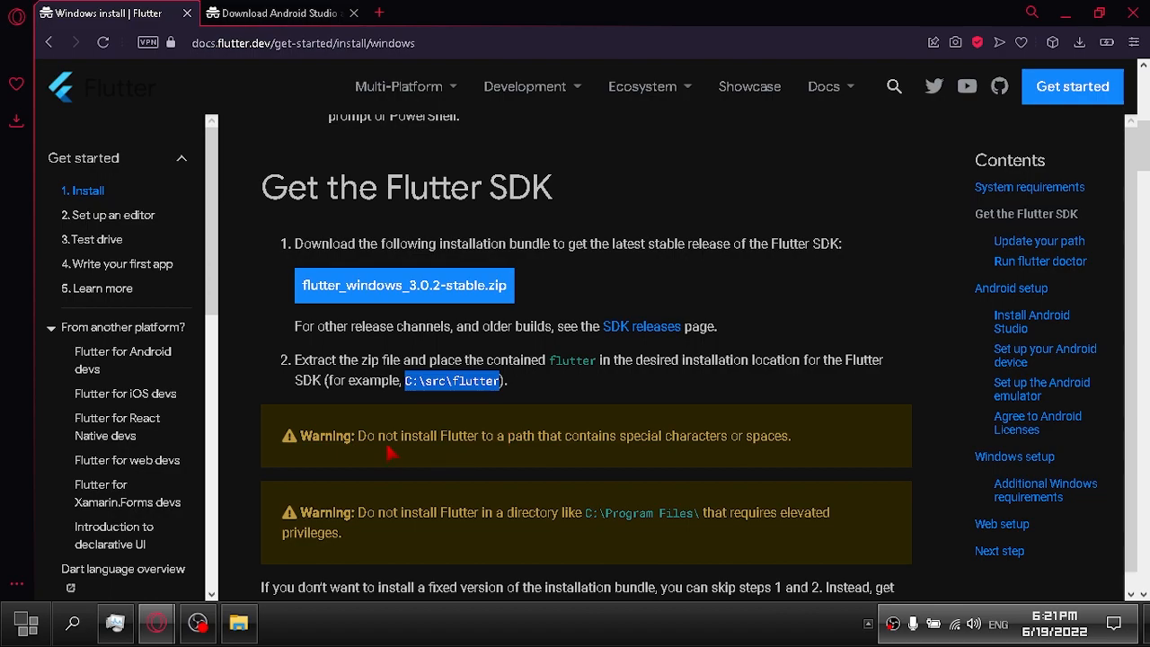
{"action": "left_click_drag", "start_coordinate": [357, 436], "coordinate": [792, 436]}
{"action": "left_click", "coordinate": [641, 476]}
{"action": "left_click_drag", "start_coordinate": [357, 512], "coordinate": [825, 546]}
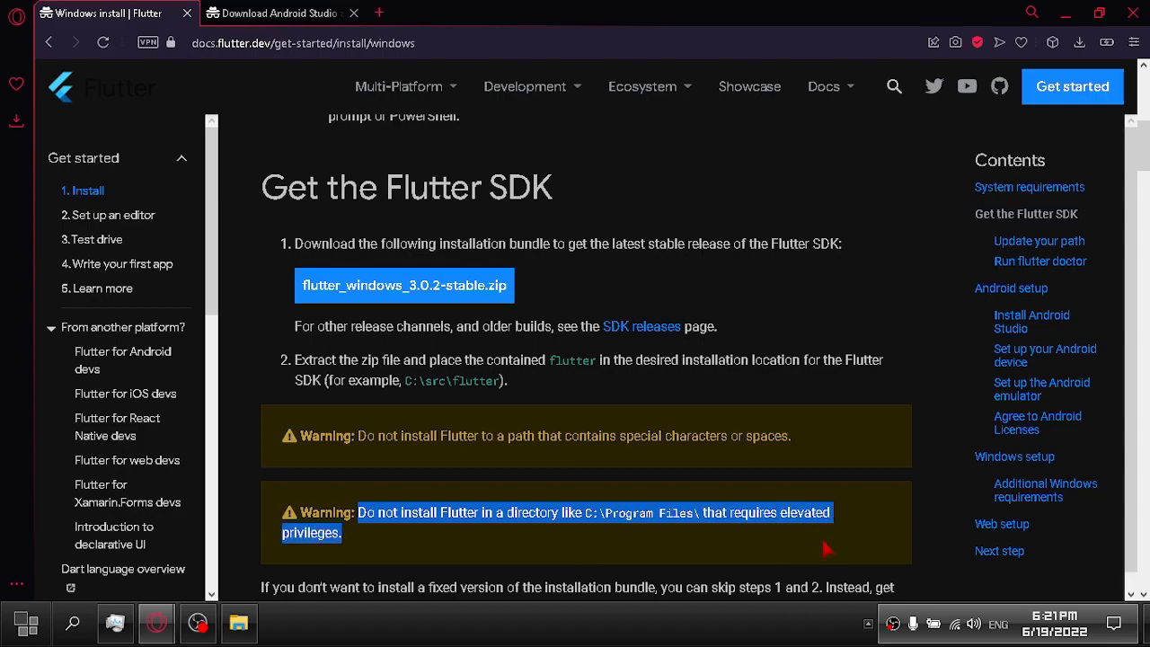
{"action": "left_click", "coordinate": [617, 449]}
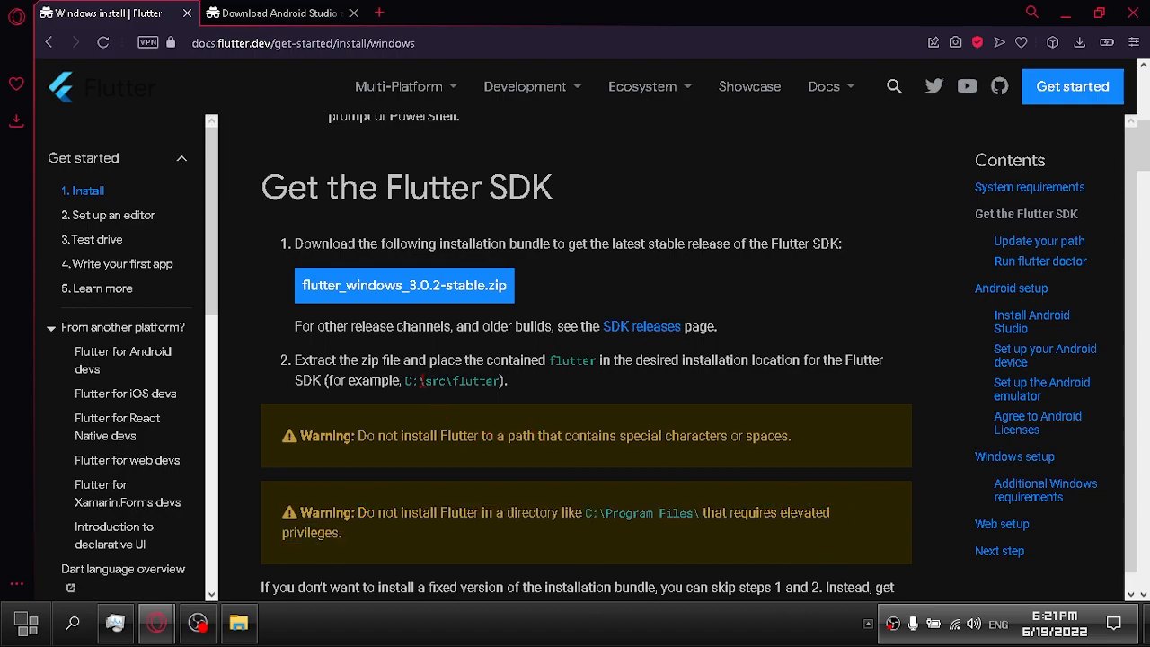
{"action": "left_click_drag", "start_coordinate": [426, 380], "coordinate": [446, 381]}
{"action": "left_click", "coordinate": [500, 403]}
Extract the flutter_windows_3.0.2-stable zip from the Desktop to C:\src with WinRAR.
{"action": "left_click", "coordinate": [1064, 13]}
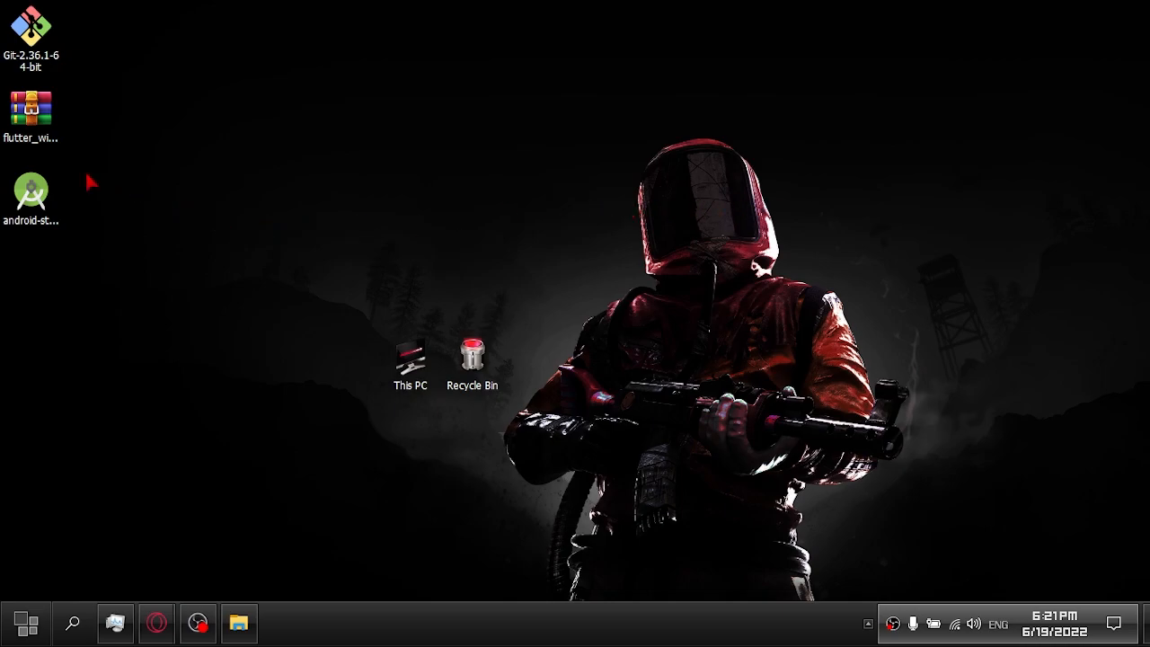
{"action": "right_click", "coordinate": [33, 115]}
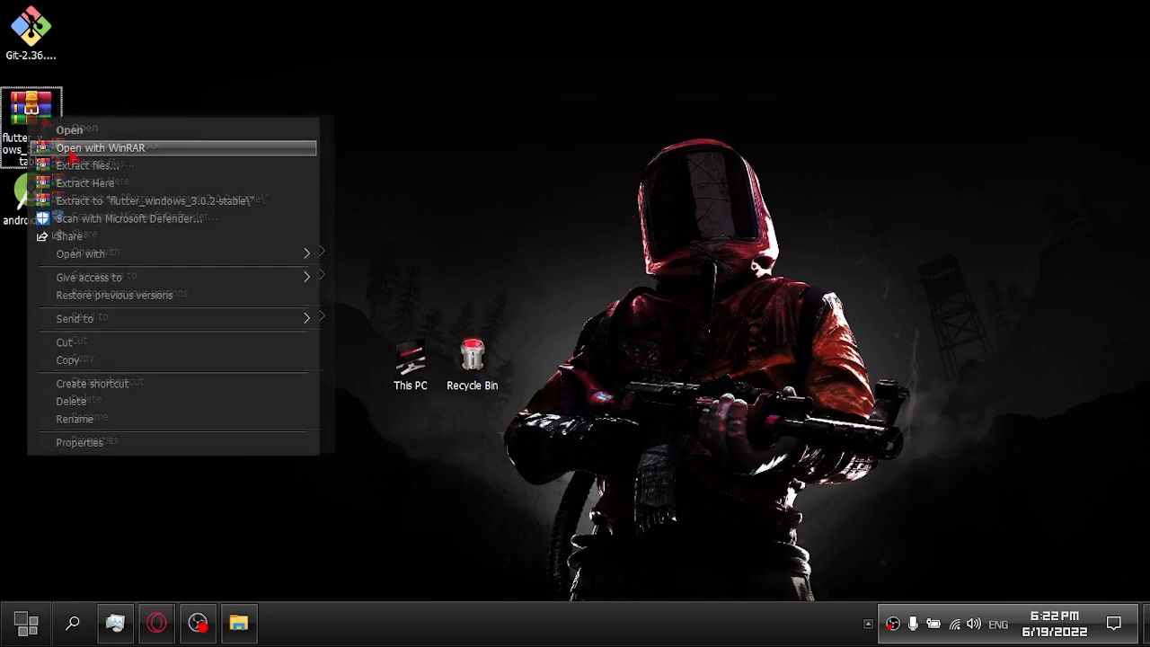
{"action": "left_click", "coordinate": [112, 165]}
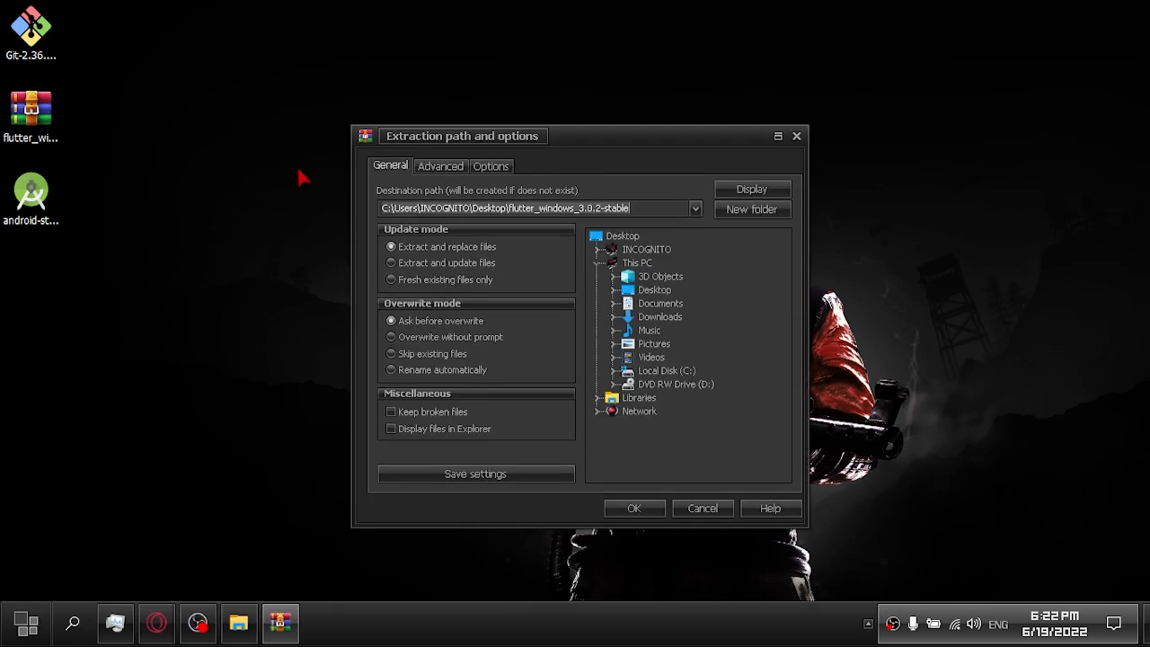
{"action": "left_click", "coordinate": [669, 371]}
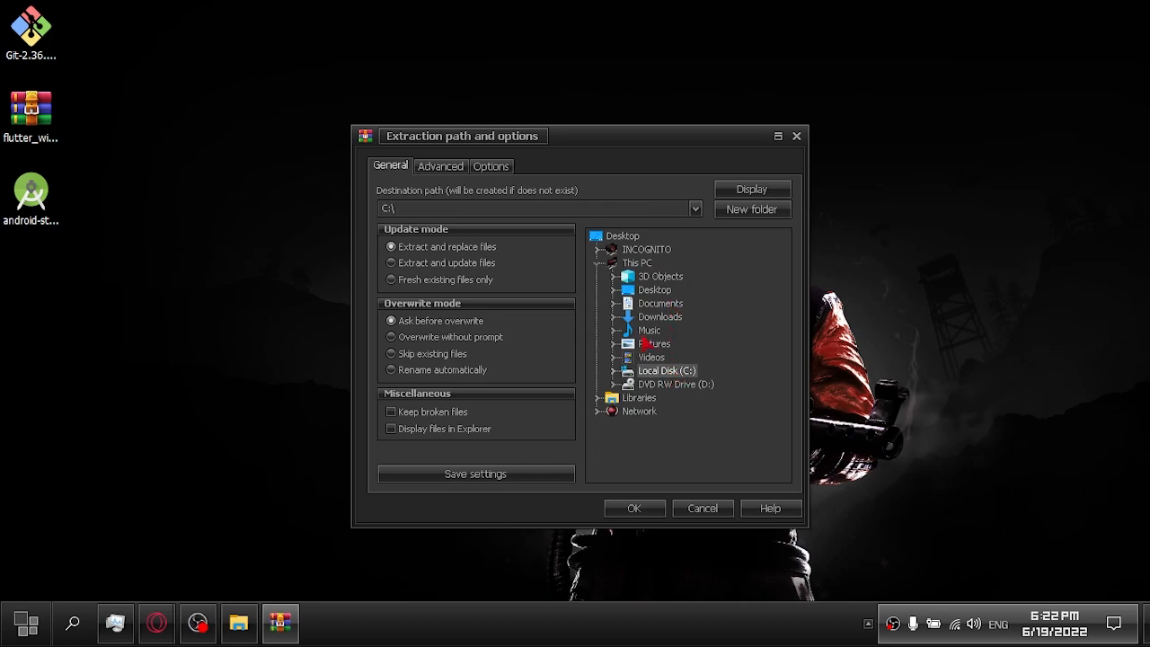
{"action": "left_click", "coordinate": [448, 207]}
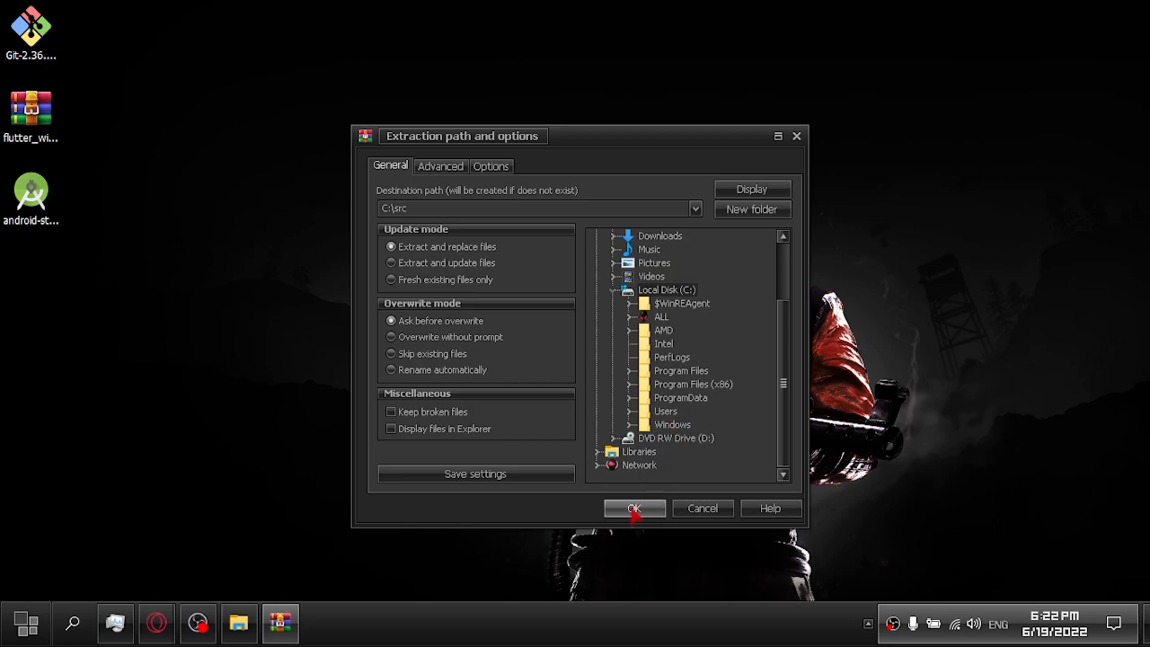
{"action": "left_click", "coordinate": [634, 509]}
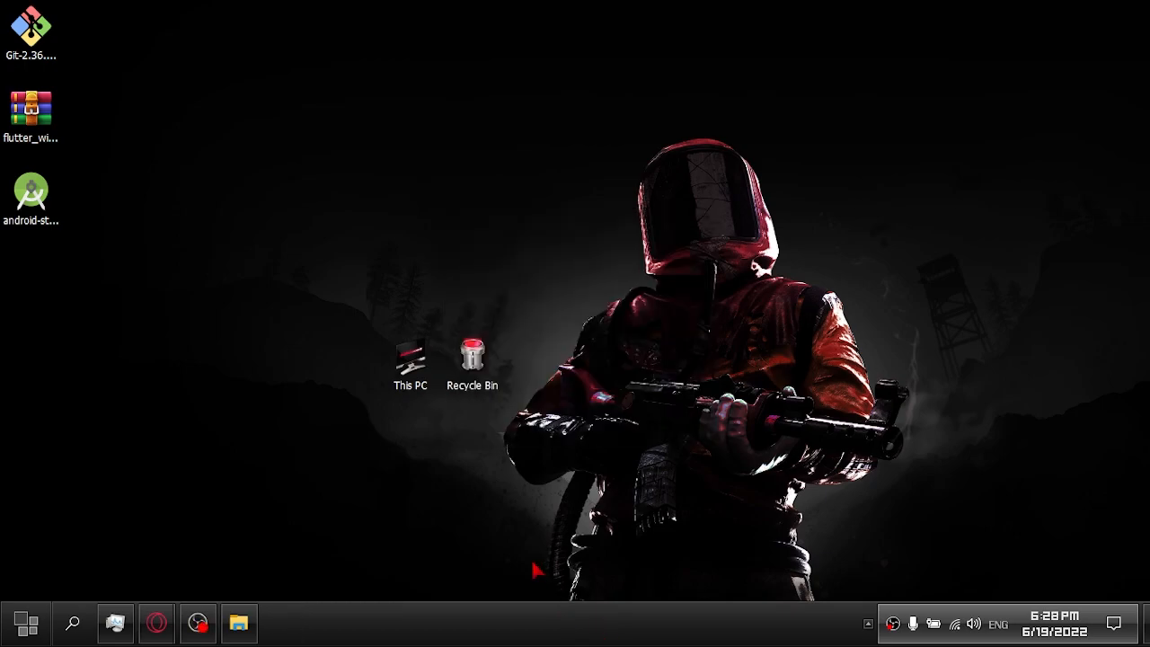
Open the C:\src\flutter folder in File Explorer to check the extracted SDK files.
{"action": "double_click", "coordinate": [409, 359]}
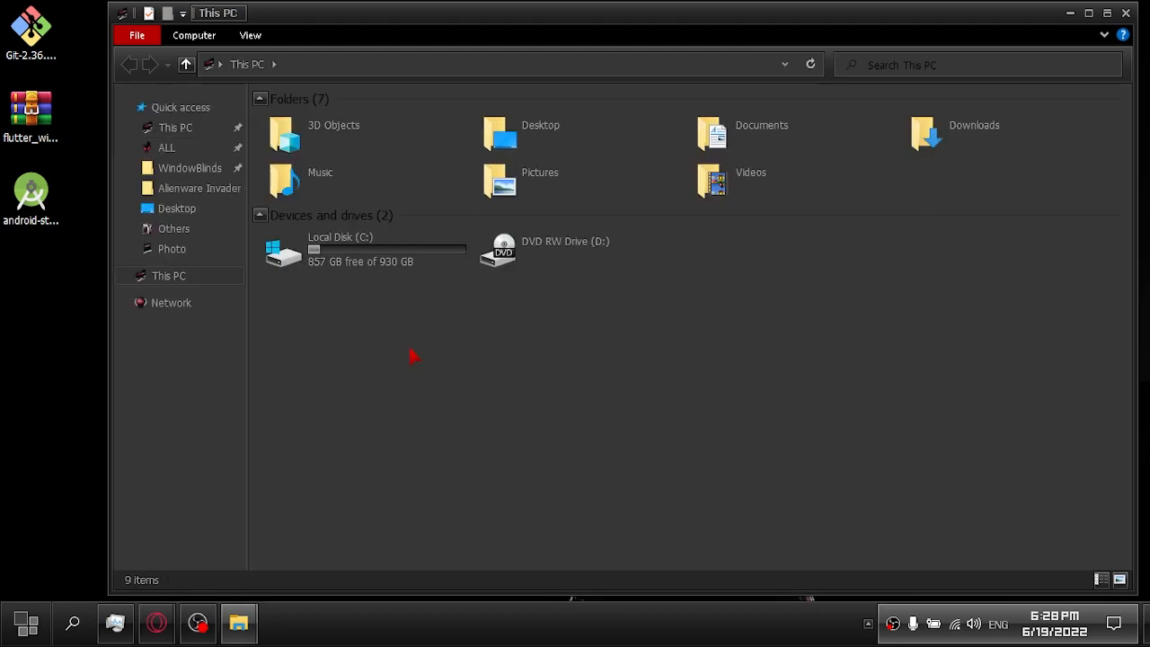
{"action": "double_click", "coordinate": [365, 260]}
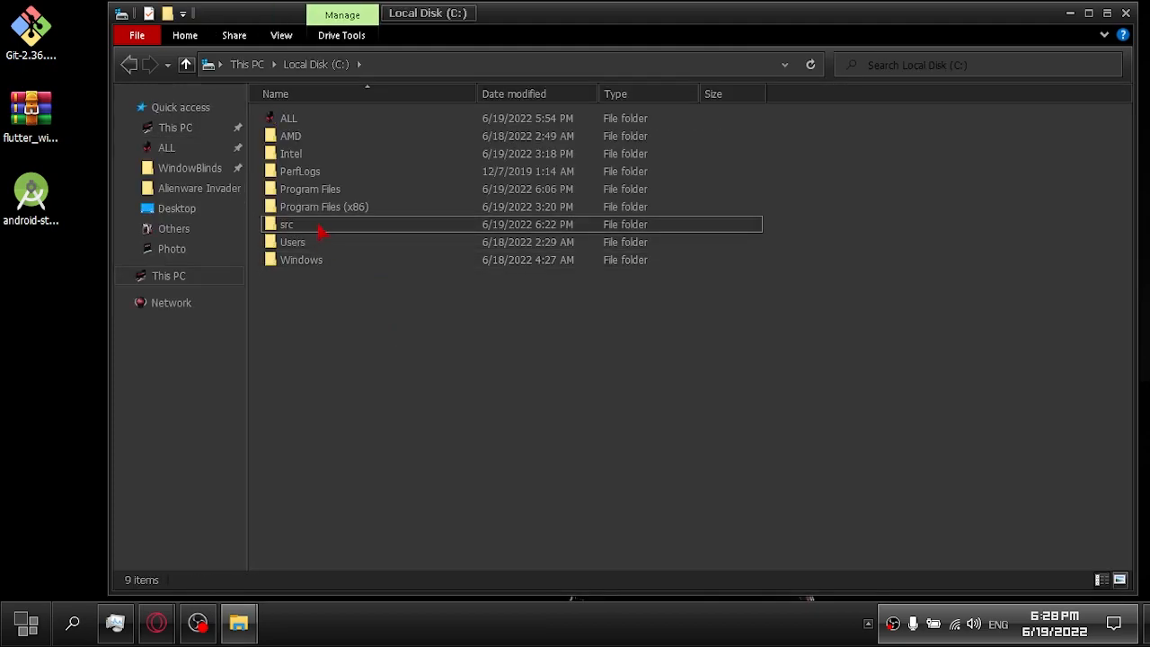
{"action": "double_click", "coordinate": [320, 230]}
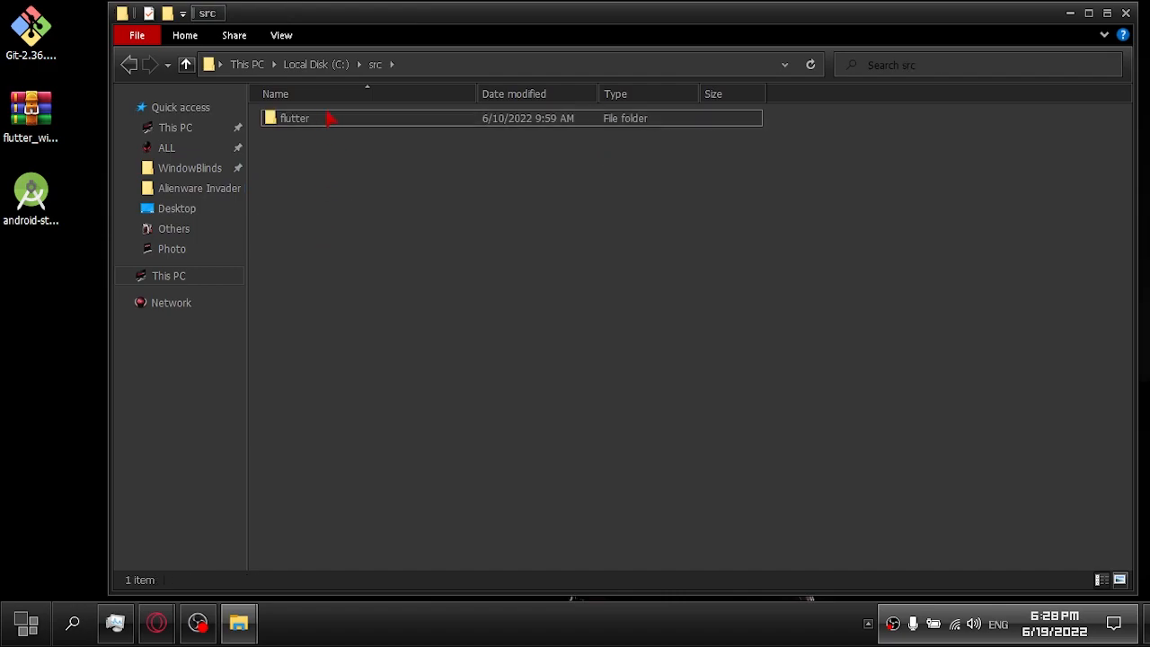
{"action": "double_click", "coordinate": [328, 123]}
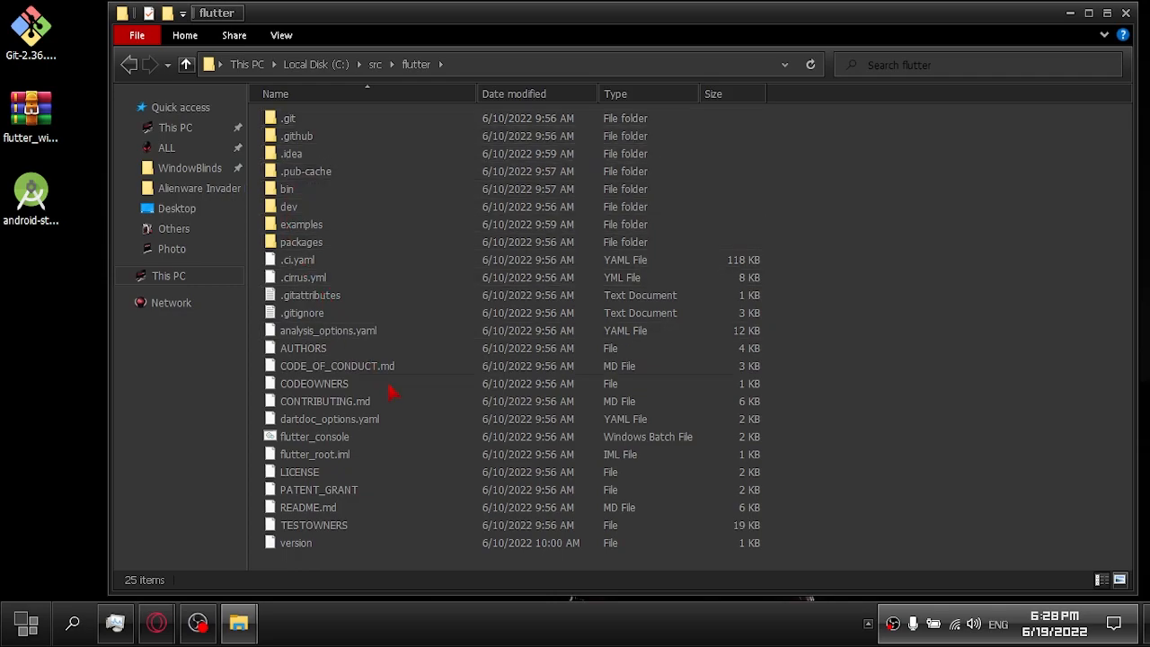
Search Windows for "env", open the system environment variables settings, and bring up the Environment Variables dialog.
{"action": "left_click", "coordinate": [645, 634]}
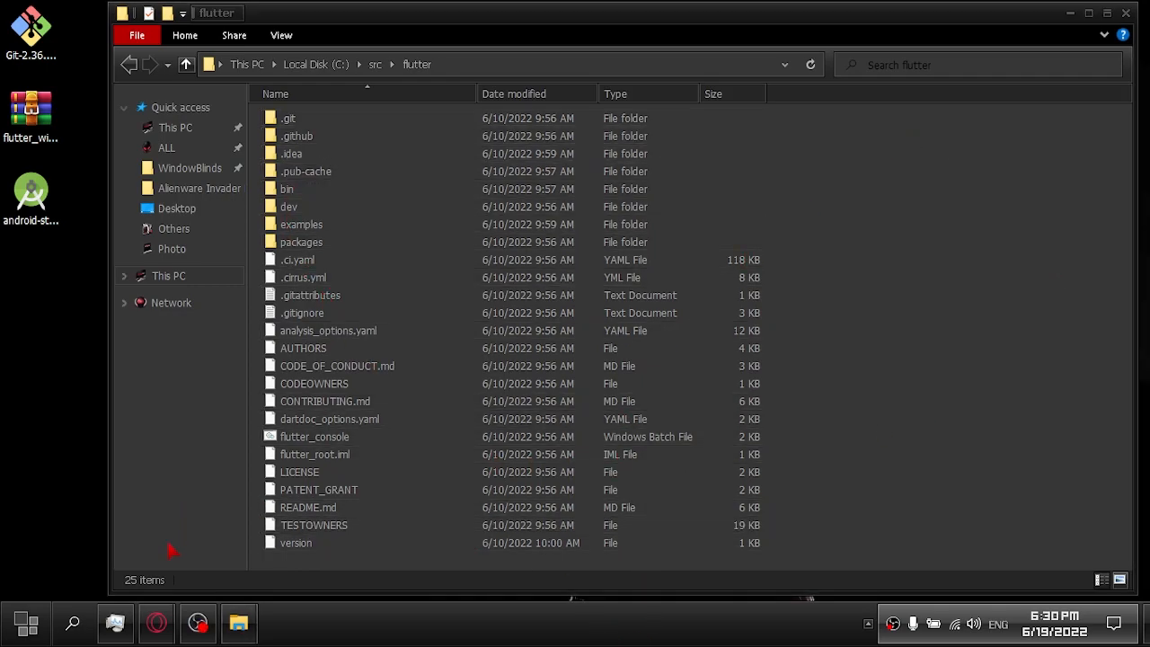
{"action": "left_click", "coordinate": [74, 627]}
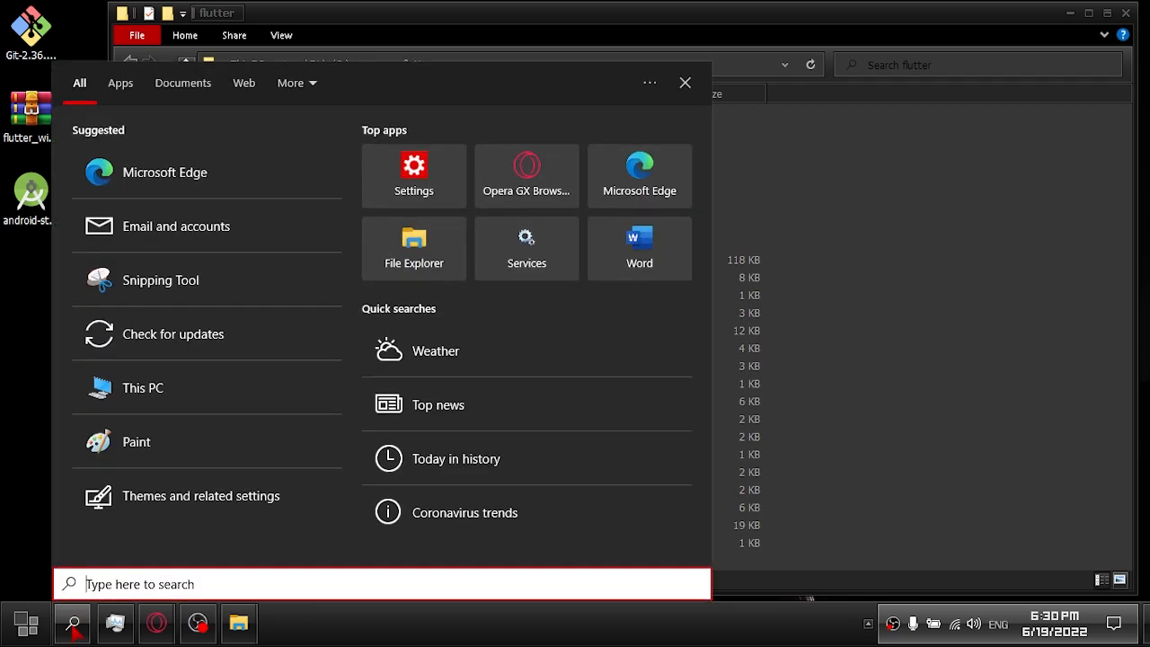
{"action": "type", "text": "env"}
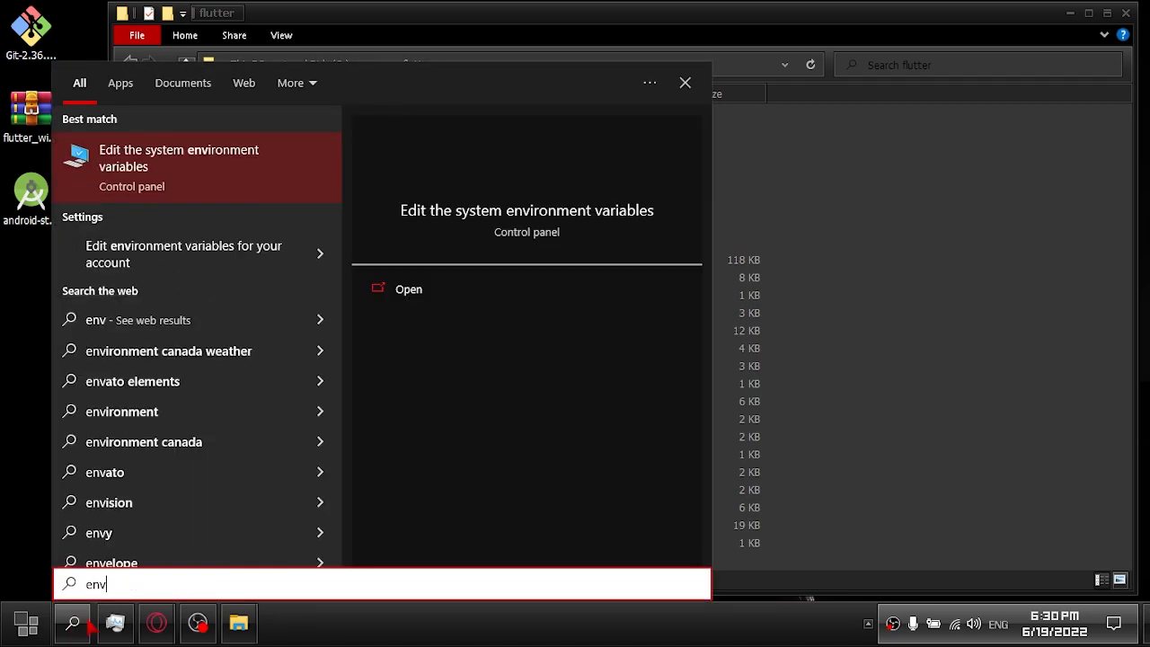
{"action": "left_click", "coordinate": [426, 291]}
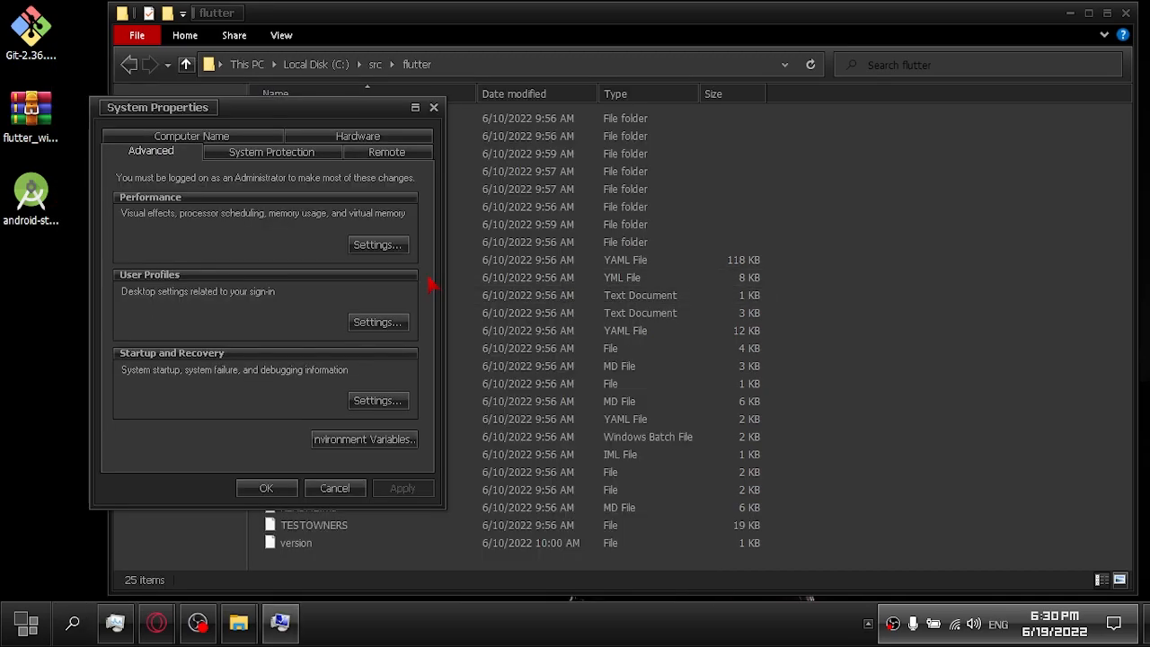
{"action": "left_click", "coordinate": [357, 449]}
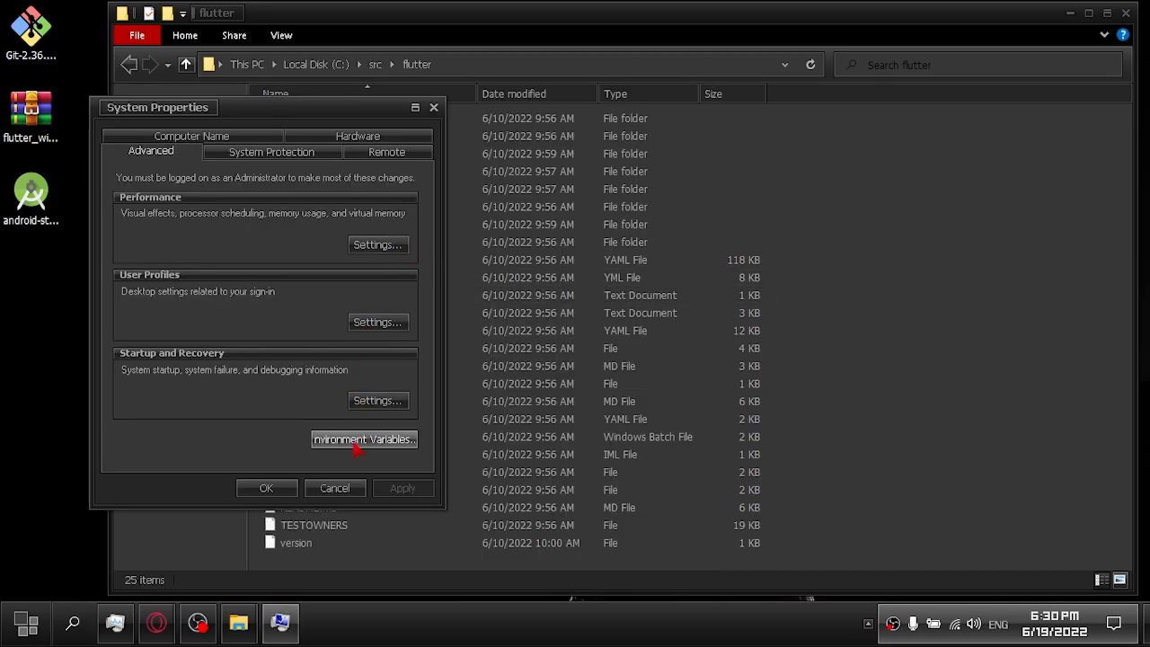
{"action": "left_click", "coordinate": [368, 447]}
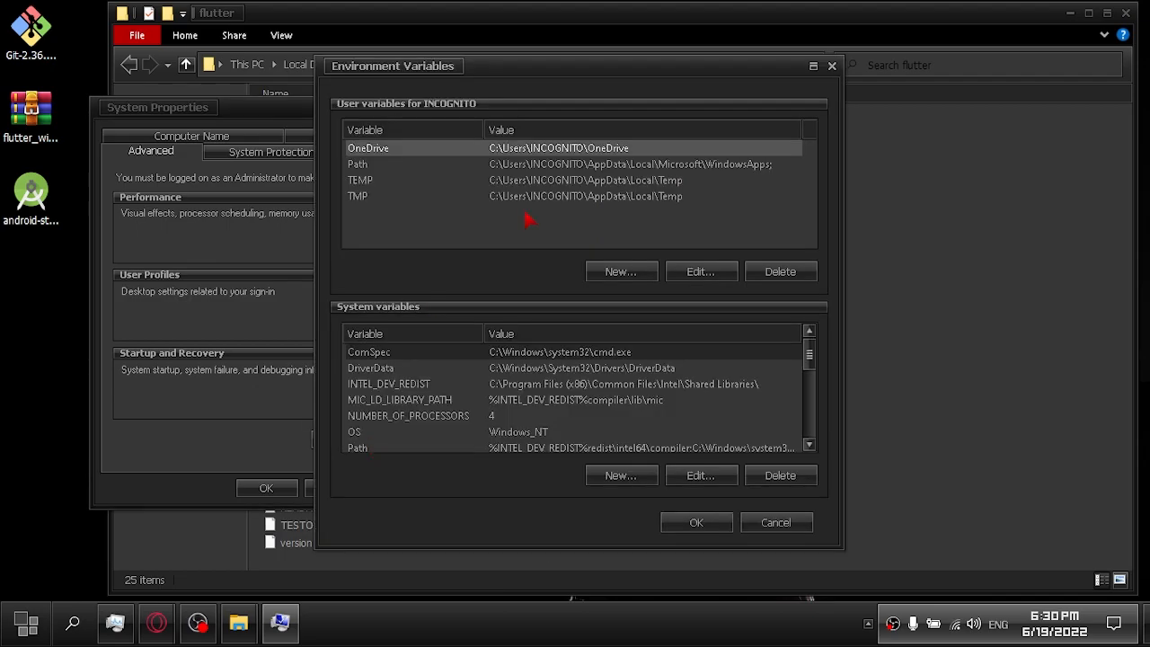
Open the user Path variable for editing and start a new entry in its list.
{"action": "left_click", "coordinate": [512, 165]}
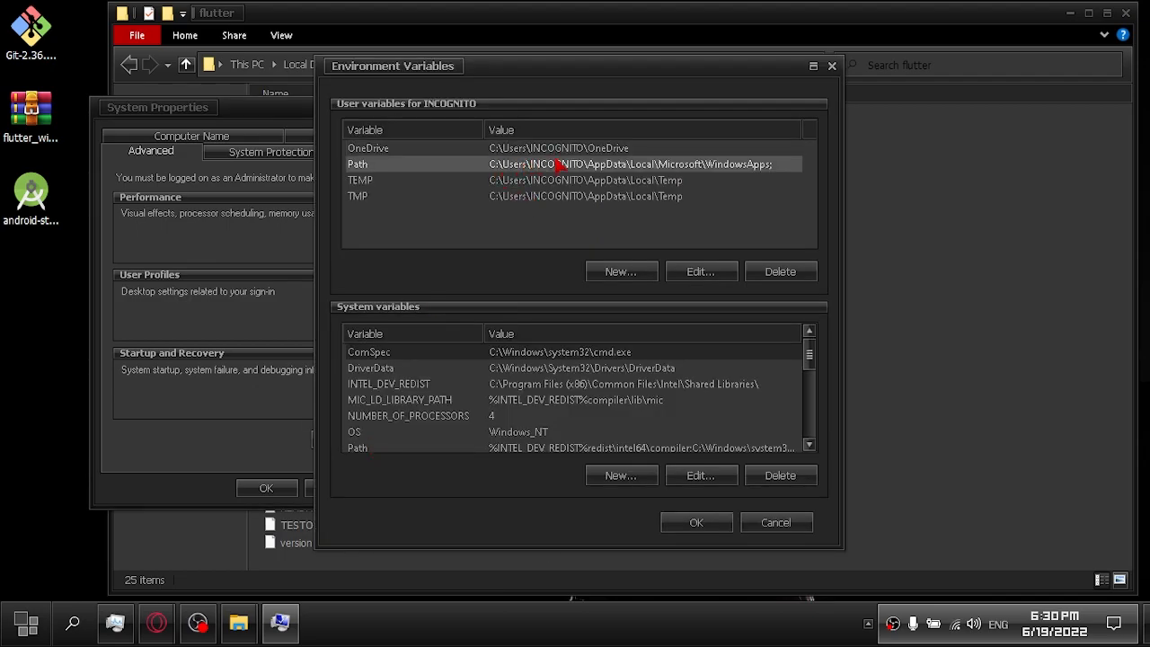
{"action": "left_click", "coordinate": [705, 273]}
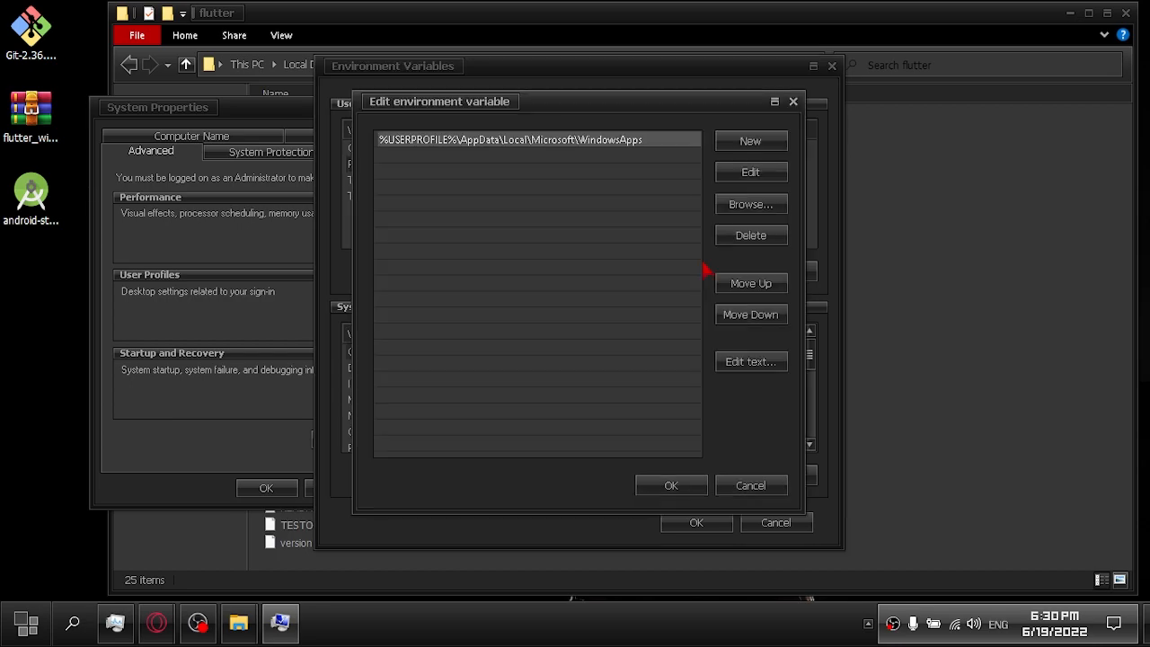
{"action": "left_click", "coordinate": [750, 143]}
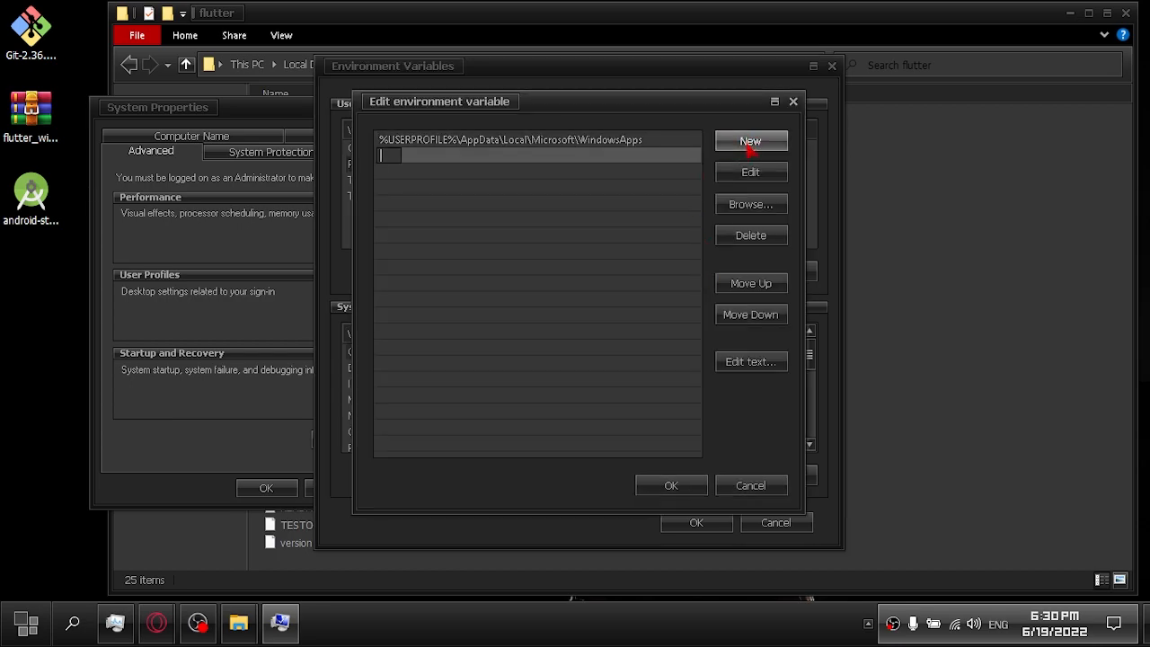
Open the Flutter SDK's bin folder in File Explorer, copy its path C:\src\flutter\bin, and minimize the window.
{"action": "left_click", "coordinate": [907, 27]}
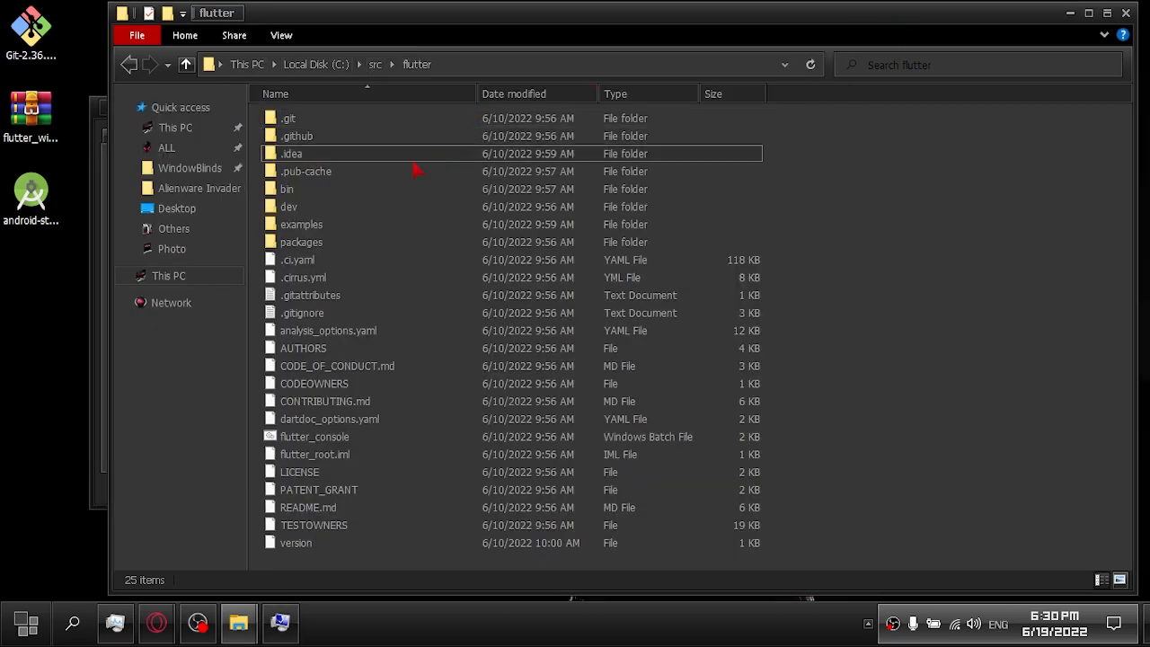
{"action": "double_click", "coordinate": [288, 188]}
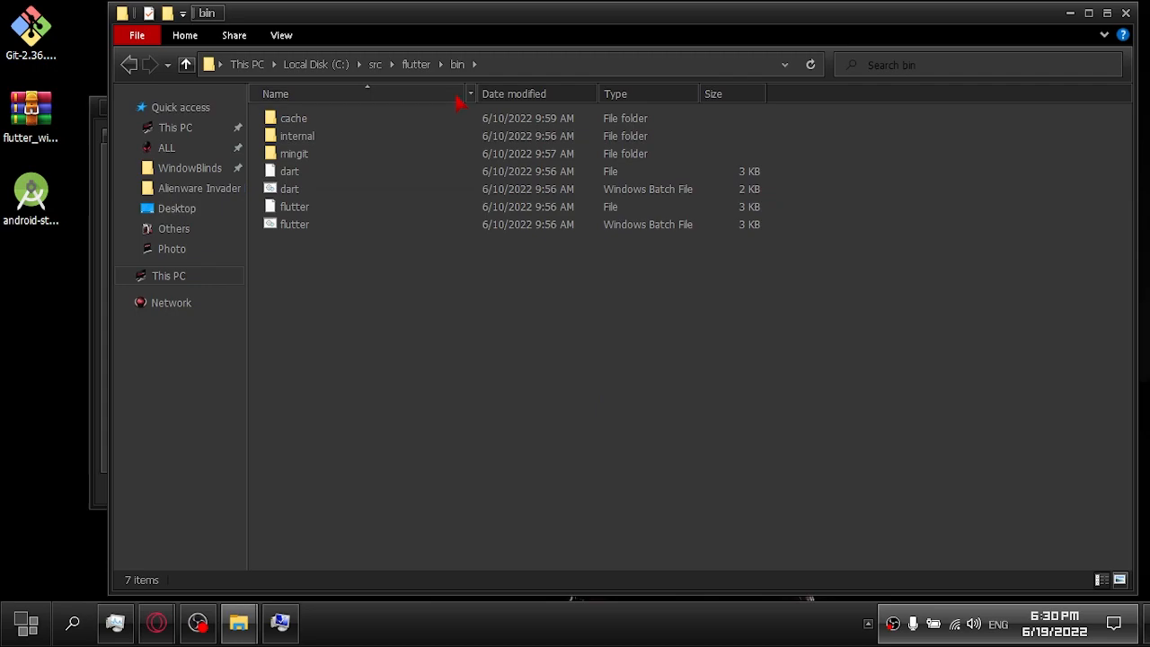
{"action": "left_click", "coordinate": [519, 66]}
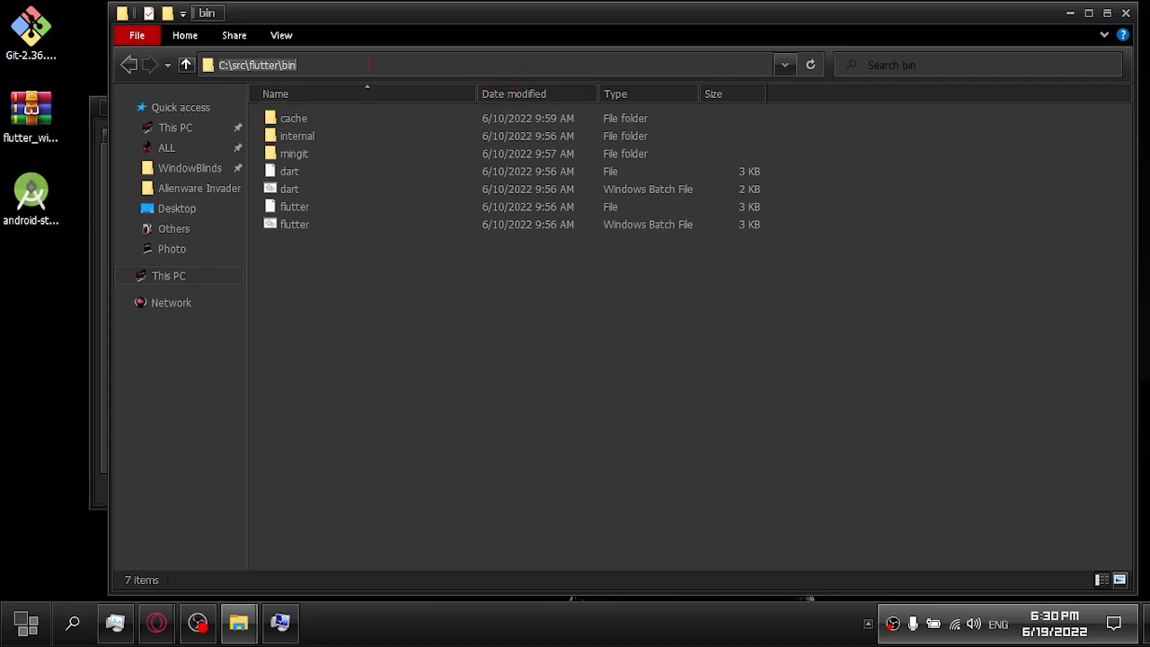
{"action": "right_click", "coordinate": [269, 65]}
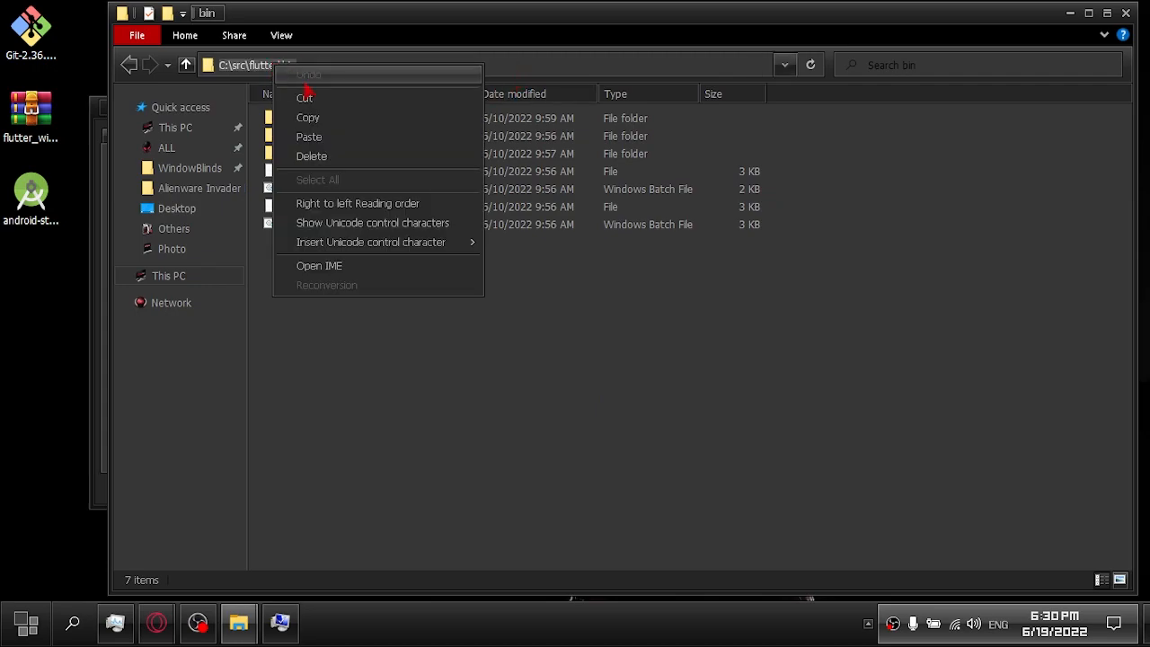
{"action": "left_click", "coordinate": [346, 117]}
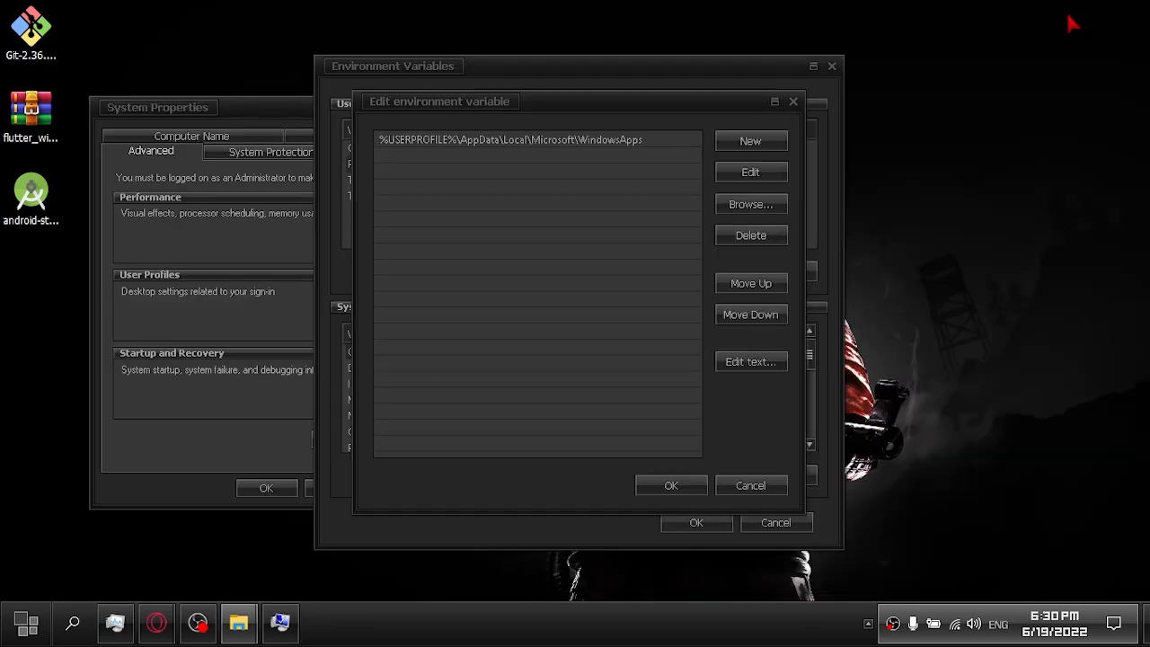
{"action": "left_click", "coordinate": [1070, 13]}
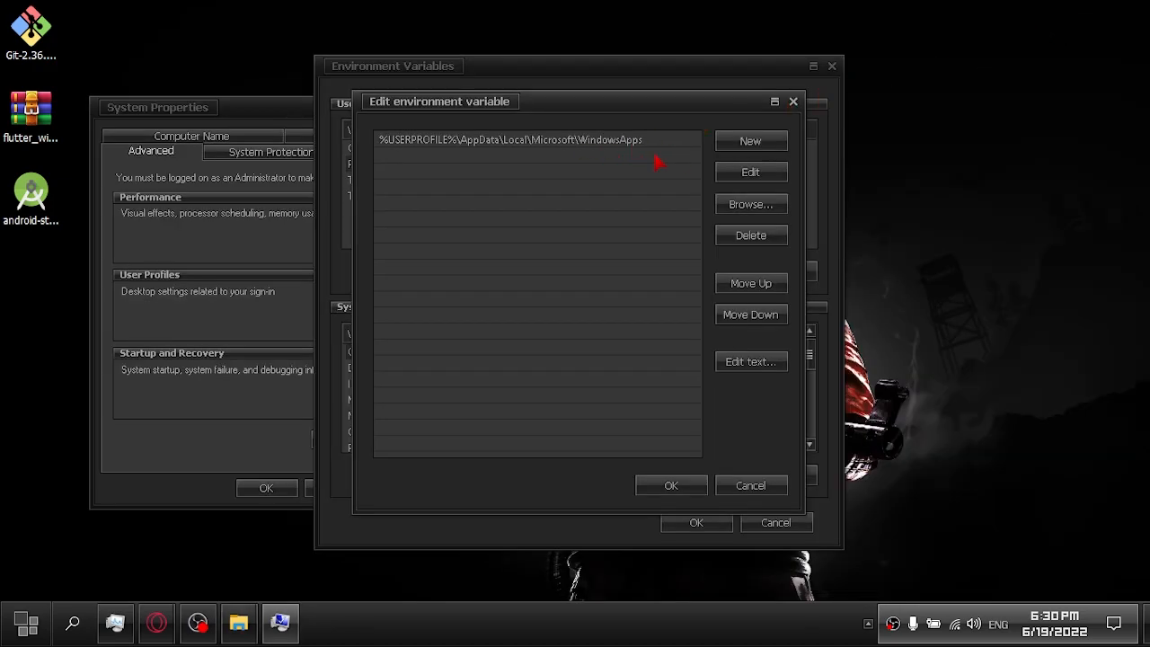
Add C:\src\flutter\bin as a new entry in the user Path variable and confirm all the open system dialogs.
{"action": "left_click", "coordinate": [749, 142]}
{"action": "key", "text": "ctrl+v"}
{"action": "left_click", "coordinate": [621, 302]}
{"action": "left_click", "coordinate": [670, 485]}
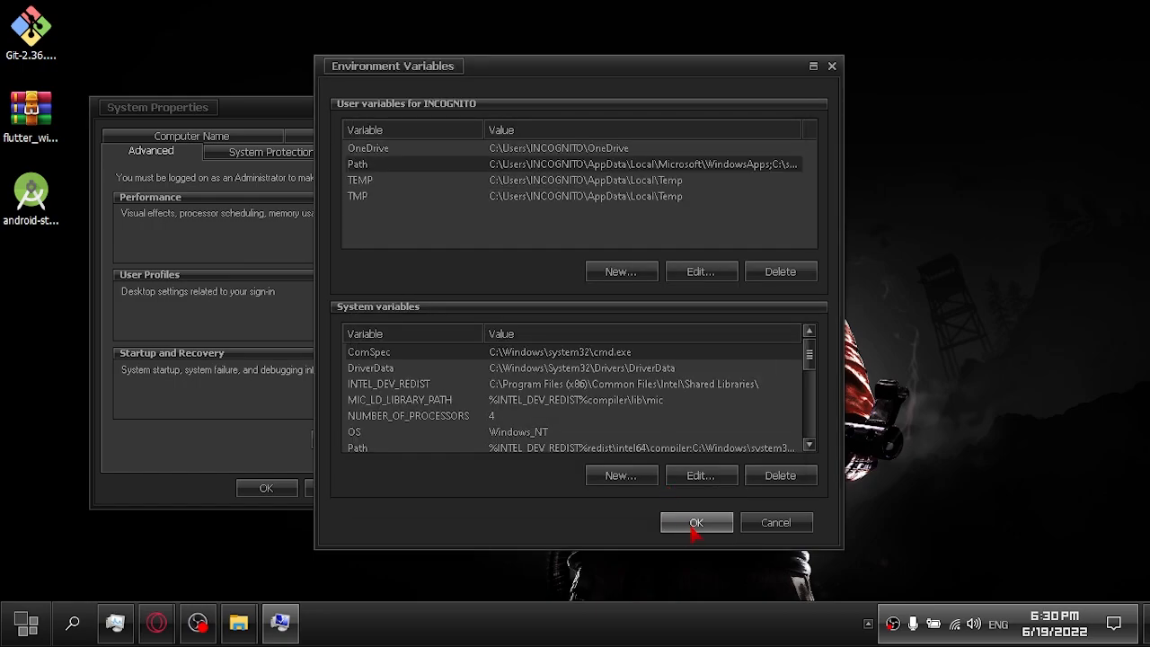
{"action": "left_click", "coordinate": [696, 525]}
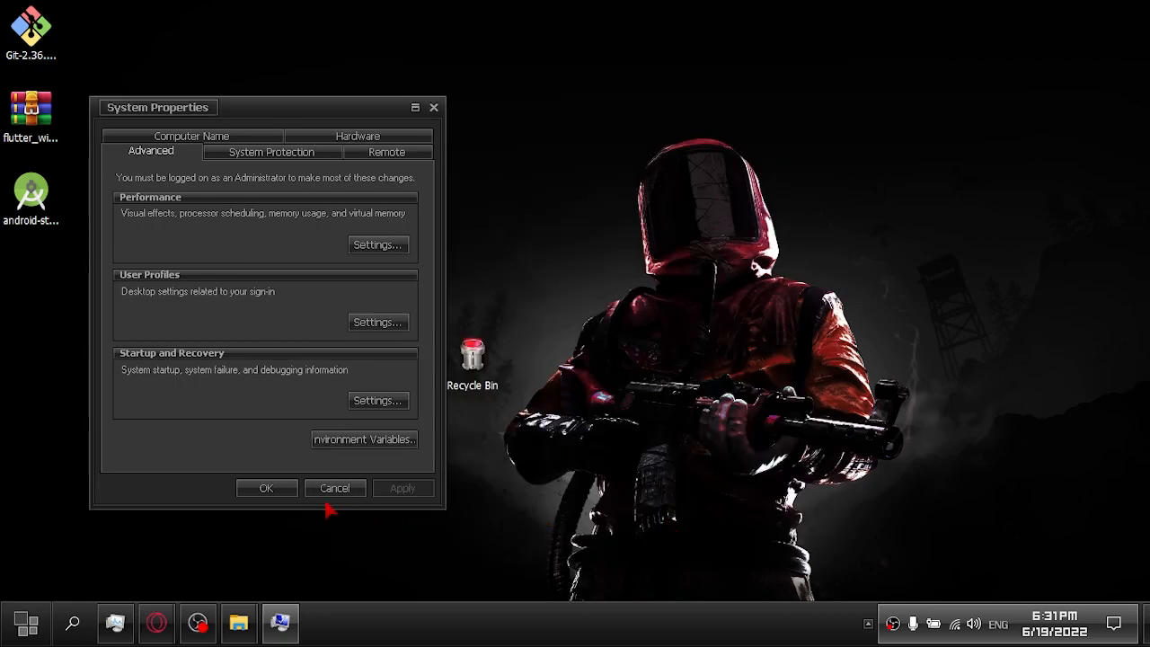
{"action": "left_click", "coordinate": [270, 488]}
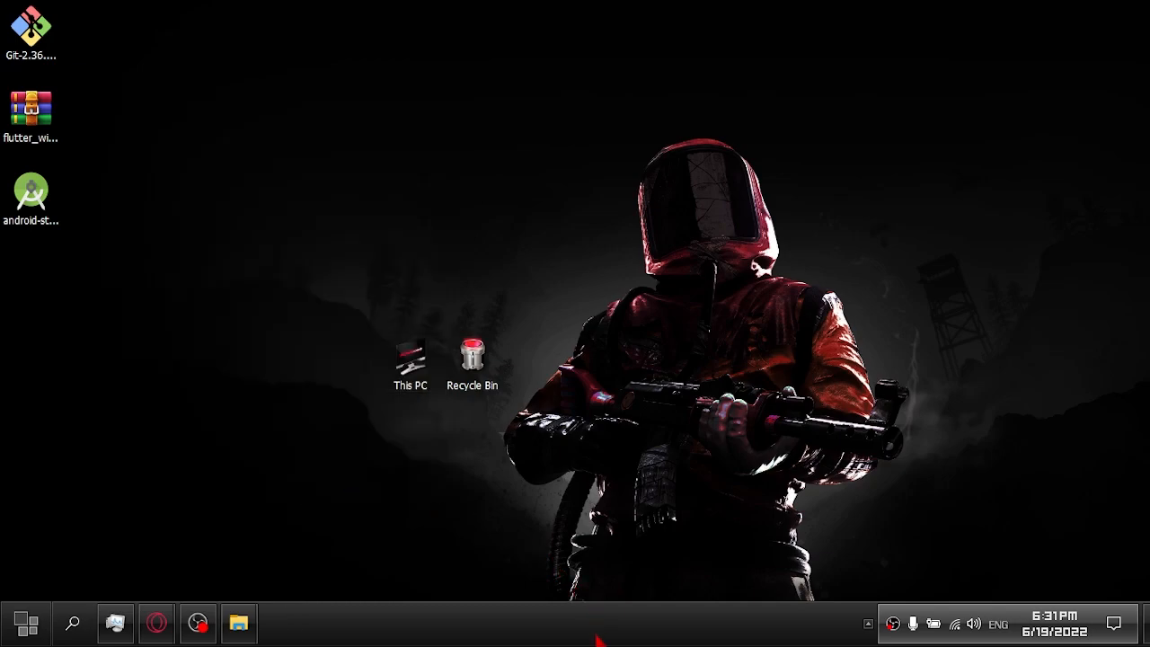
Open Windows PowerShell and run the flutter command to check that the SDK is found through the Path.
{"action": "left_click", "coordinate": [70, 625]}
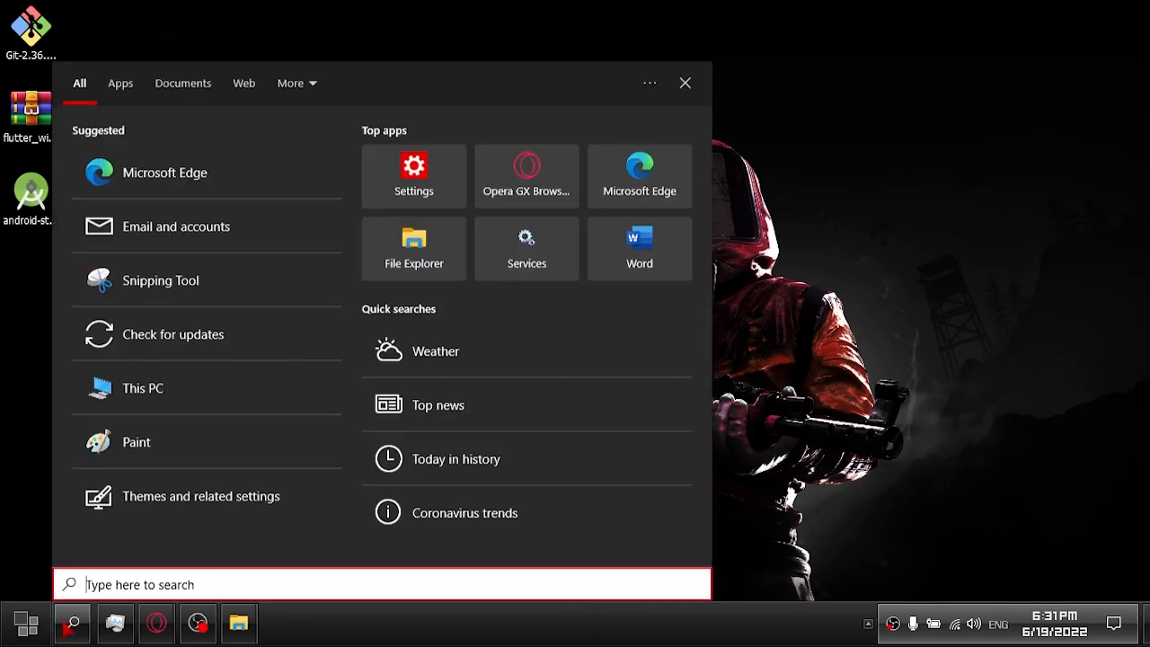
{"action": "type", "text": "power"}
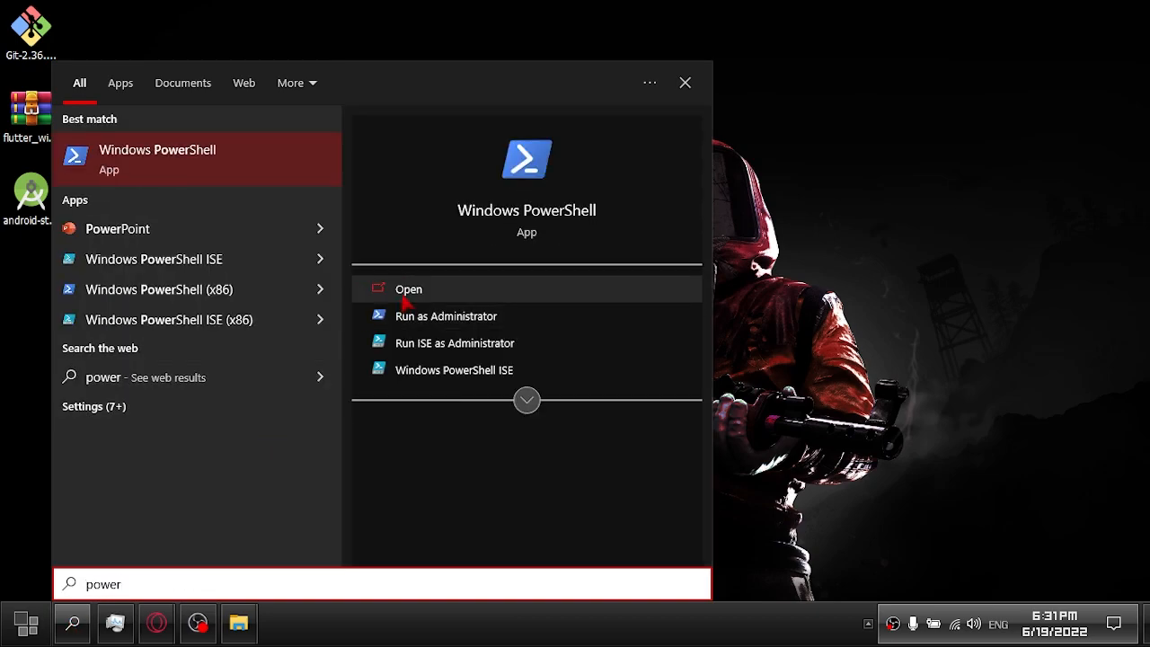
{"action": "left_click", "coordinate": [401, 291]}
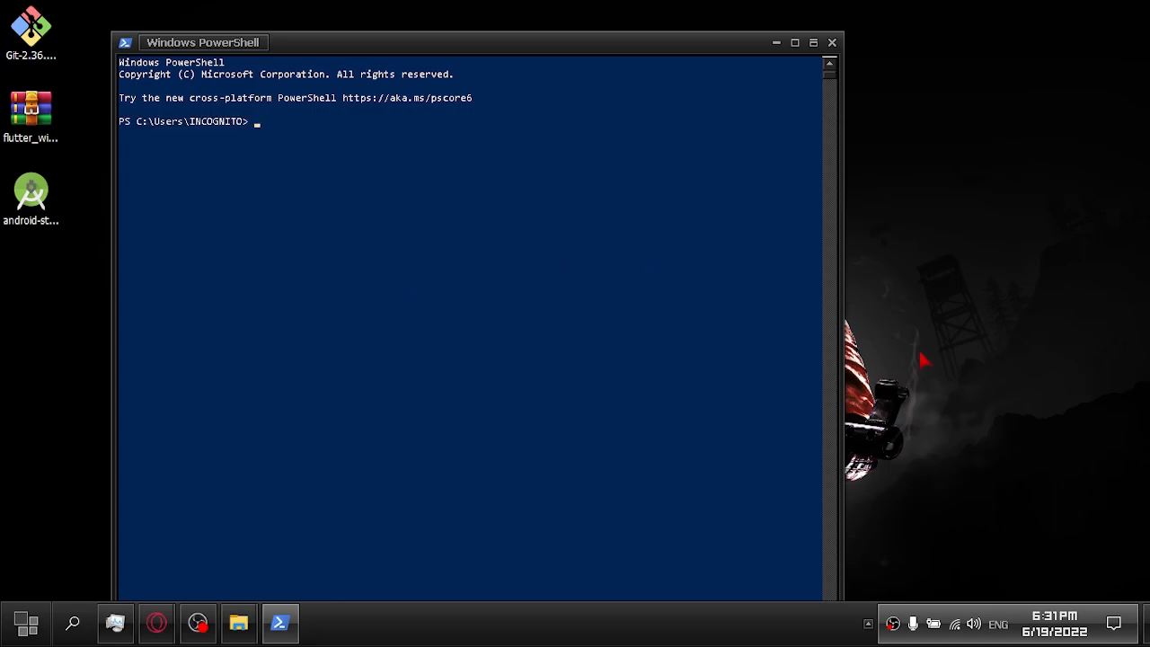
{"action": "type", "text": "flutter"}
{"action": "key", "text": "Return"}
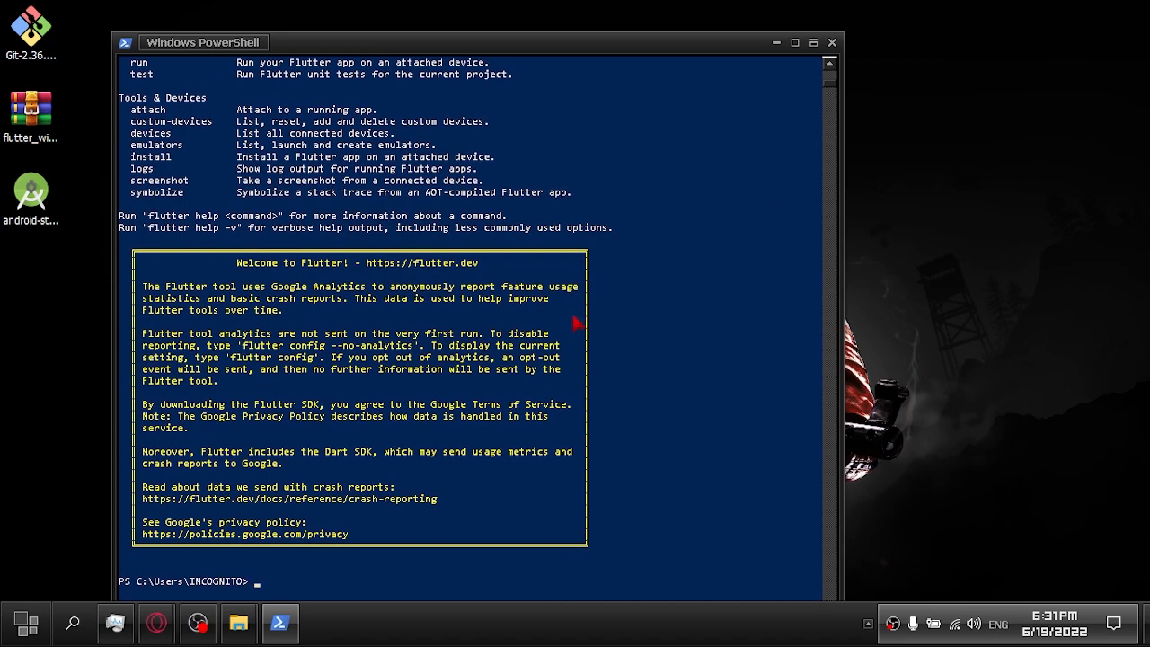
Switch to the browser, review the Flutter guide's section on running flutter doctor, and minimize the browser.
{"action": "left_click", "coordinate": [521, 629]}
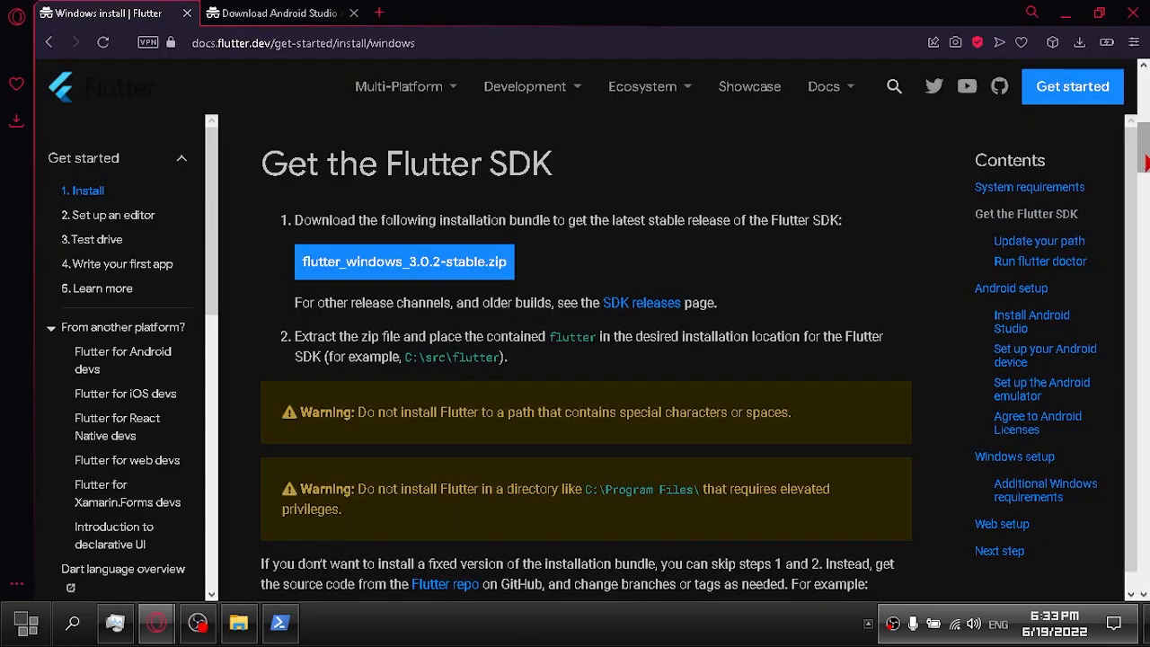
{"action": "scroll", "coordinate": [586, 360], "scroll_direction": "down", "scroll_amount": 9}
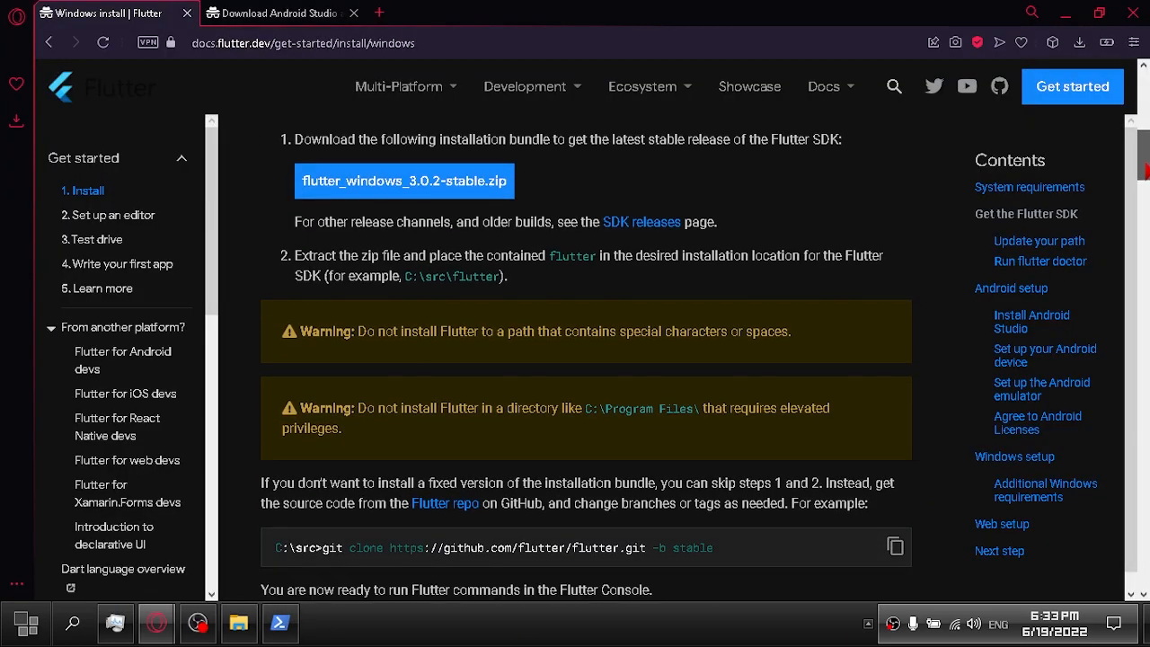
{"action": "scroll", "coordinate": [586, 359], "scroll_direction": "down", "scroll_amount": 6}
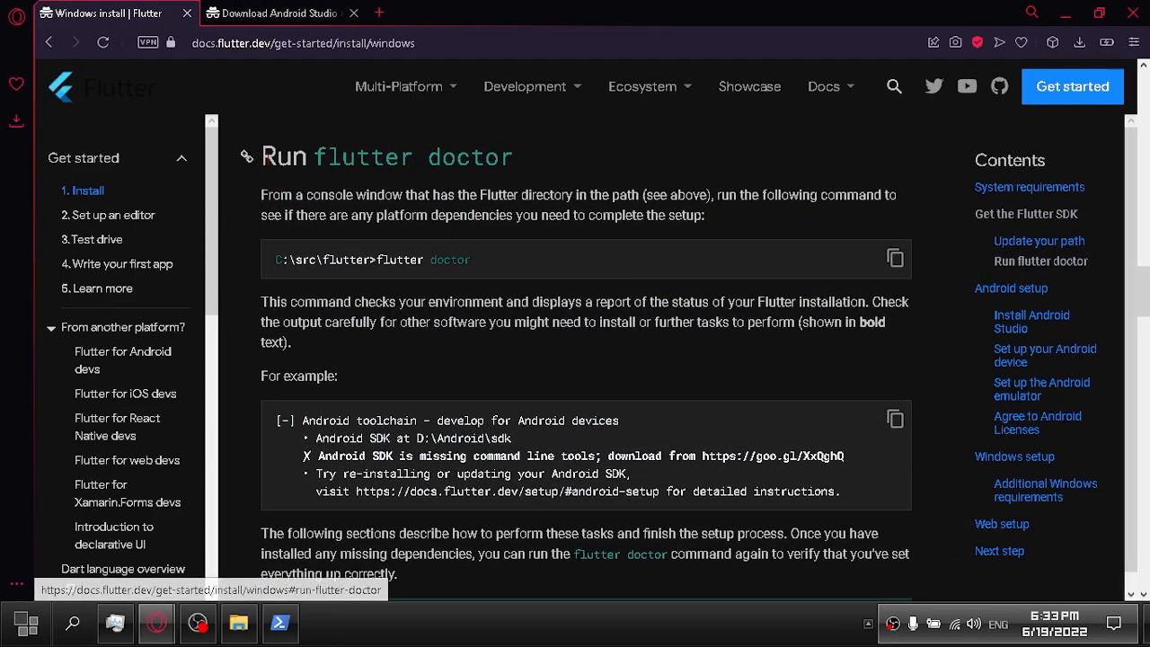
{"action": "left_click_drag", "start_coordinate": [262, 158], "coordinate": [530, 180]}
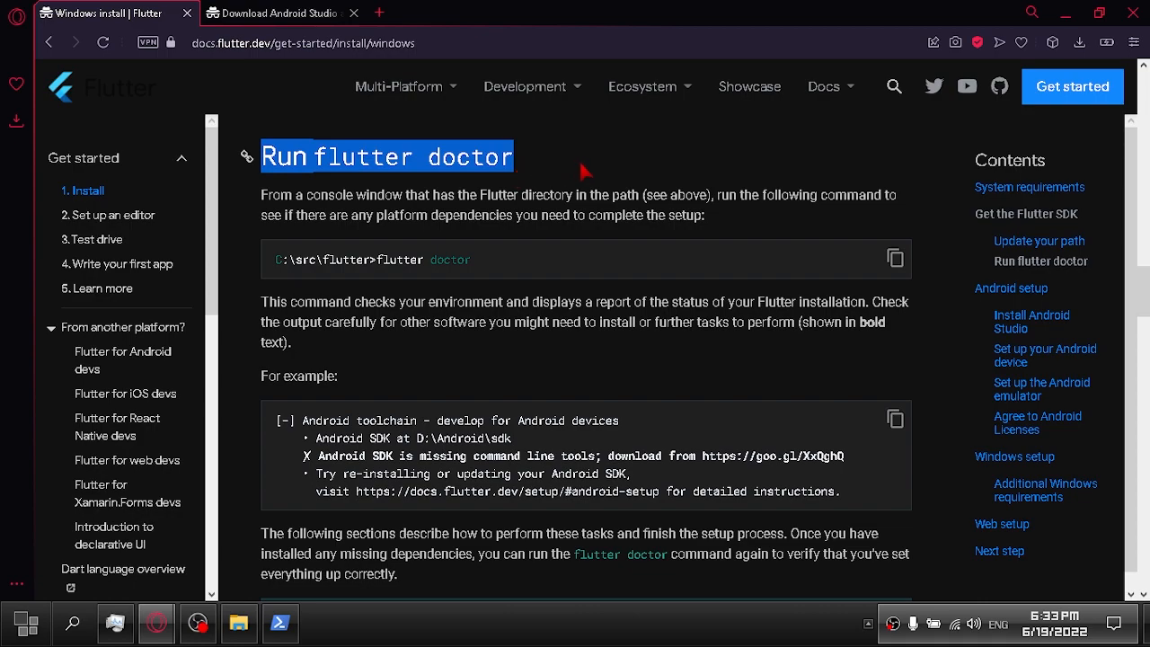
{"action": "left_click", "coordinate": [552, 192]}
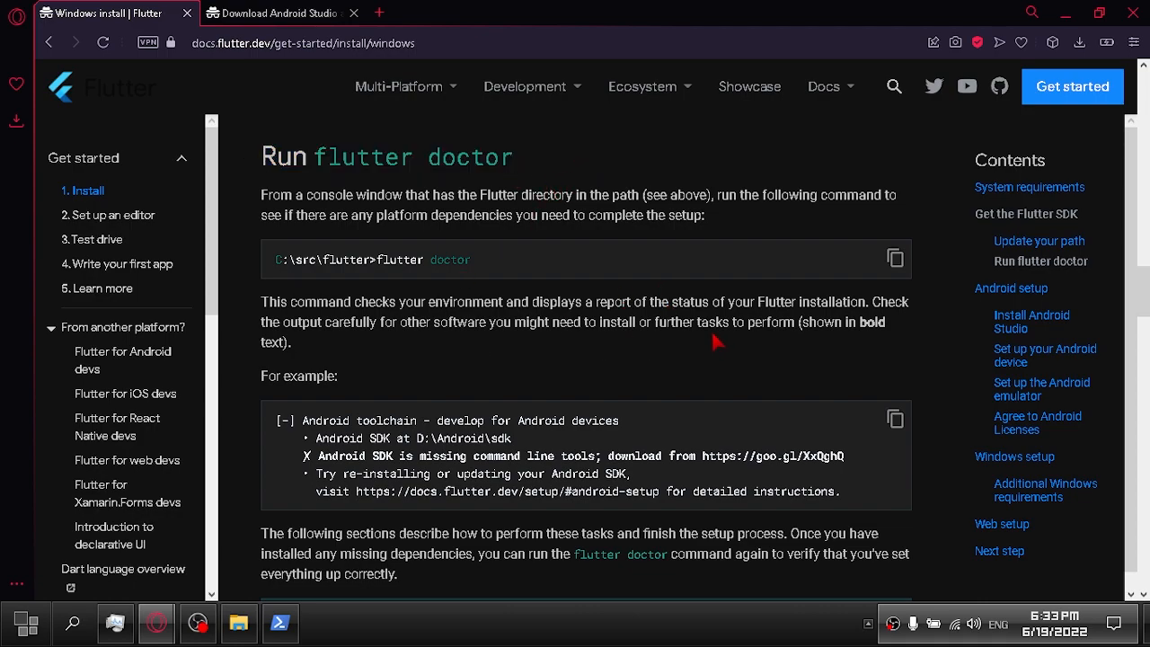
{"action": "left_click", "coordinate": [1064, 13]}
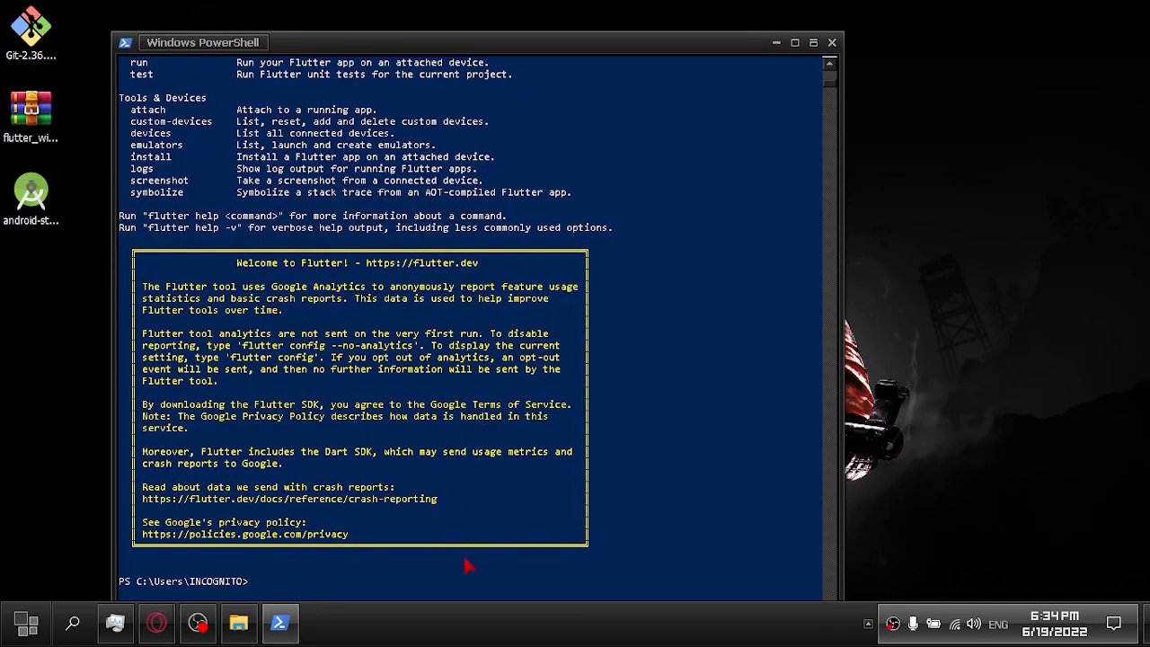
Run flutter doctor in the open PowerShell window to check the Flutter installation for missing dependencies.
{"action": "left_click", "coordinate": [439, 592]}
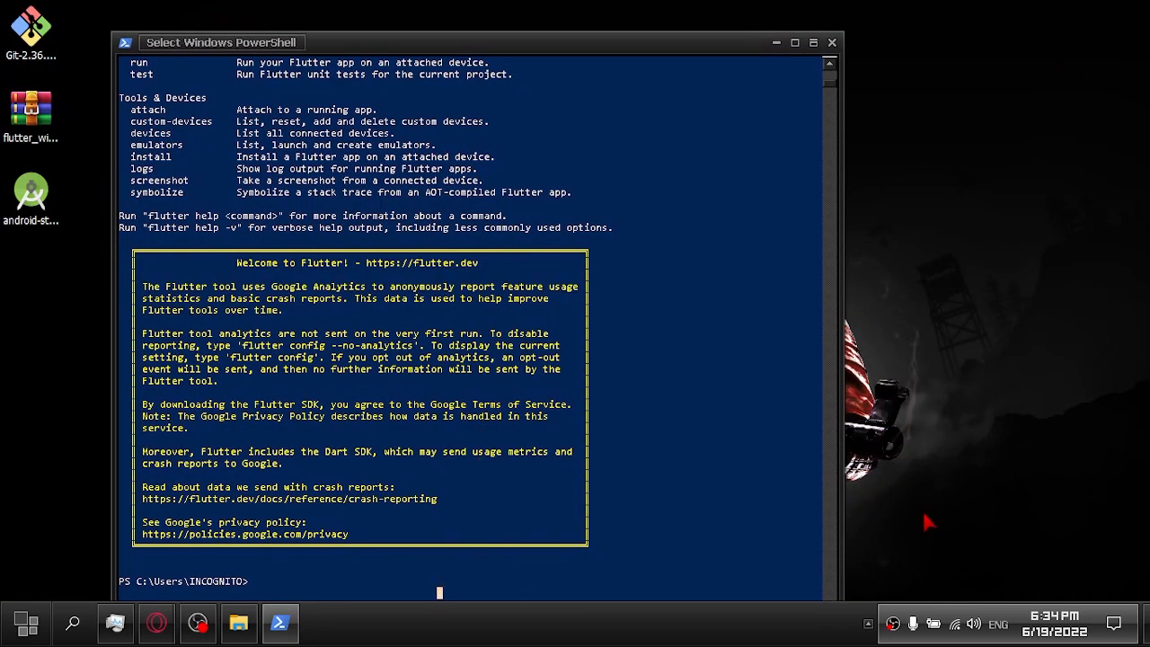
{"action": "type", "text": "flutter"}
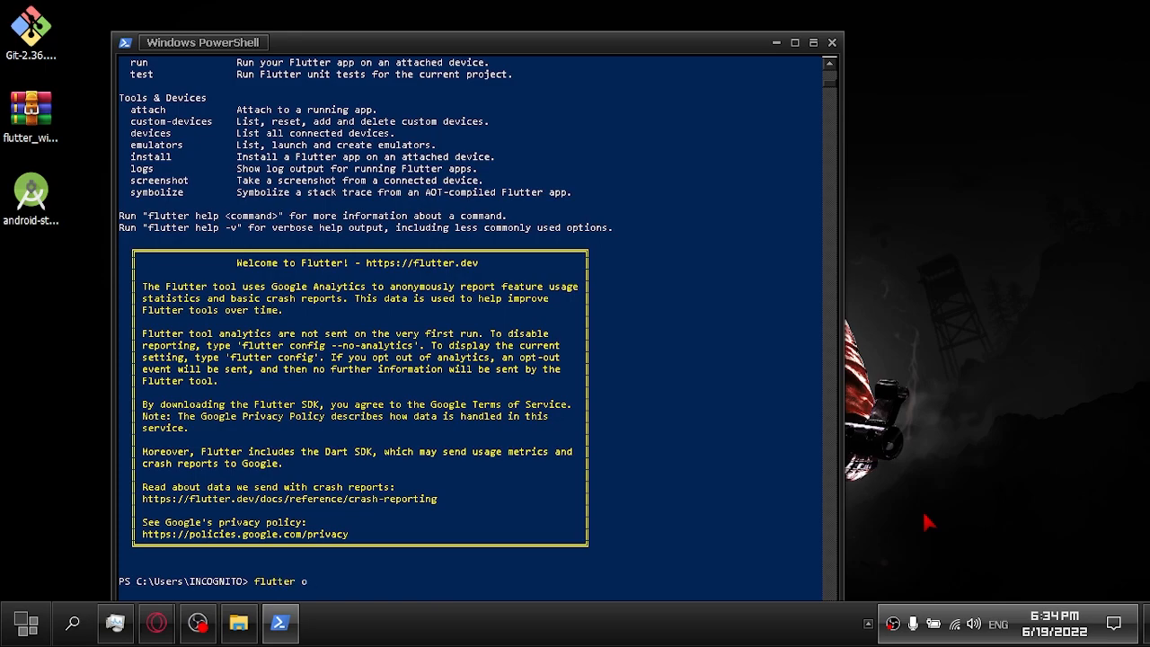
{"action": "type", "text": " doctor"}
{"action": "key", "text": "Return"}
{"action": "key", "text": "super+Up"}
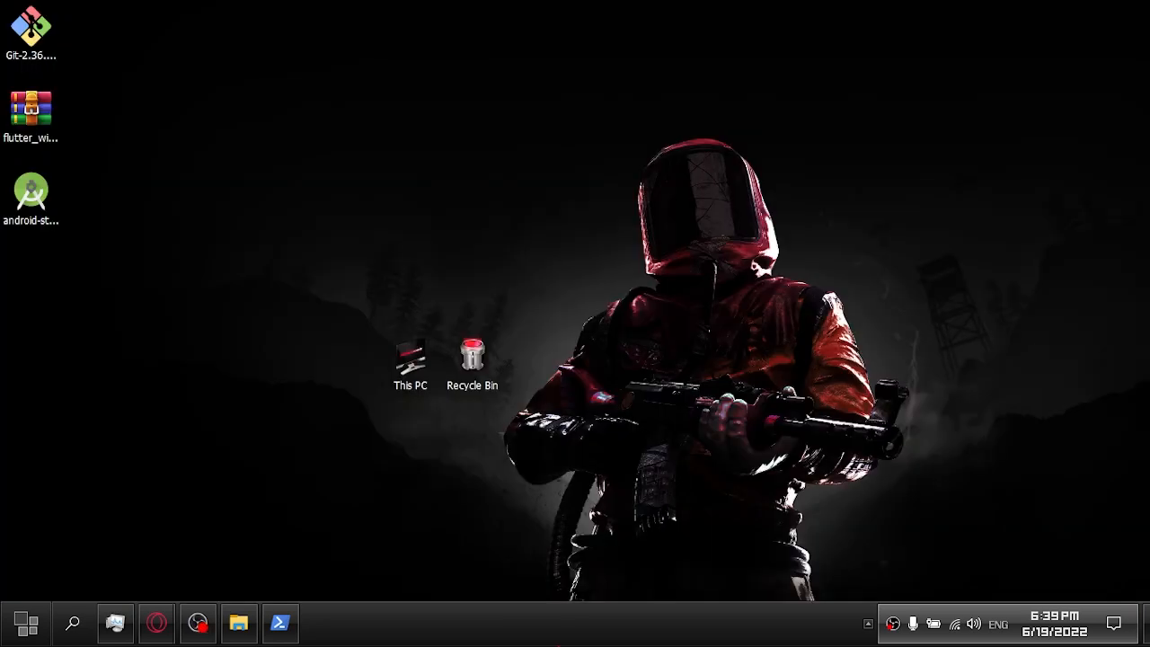
Install Android Studio from the Desktop installer with the Android Virtual Device component and the Android Studio Start Menu folder.
{"action": "double_click", "coordinate": [48, 198]}
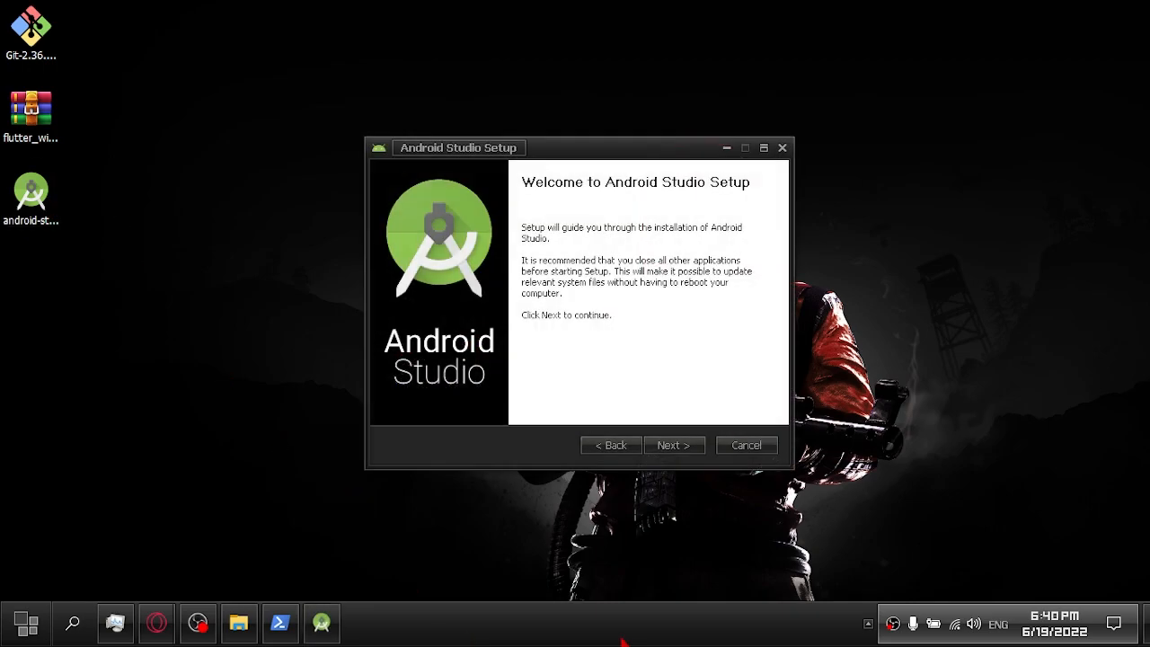
{"action": "left_click", "coordinate": [680, 454]}
{"action": "left_click", "coordinate": [674, 445]}
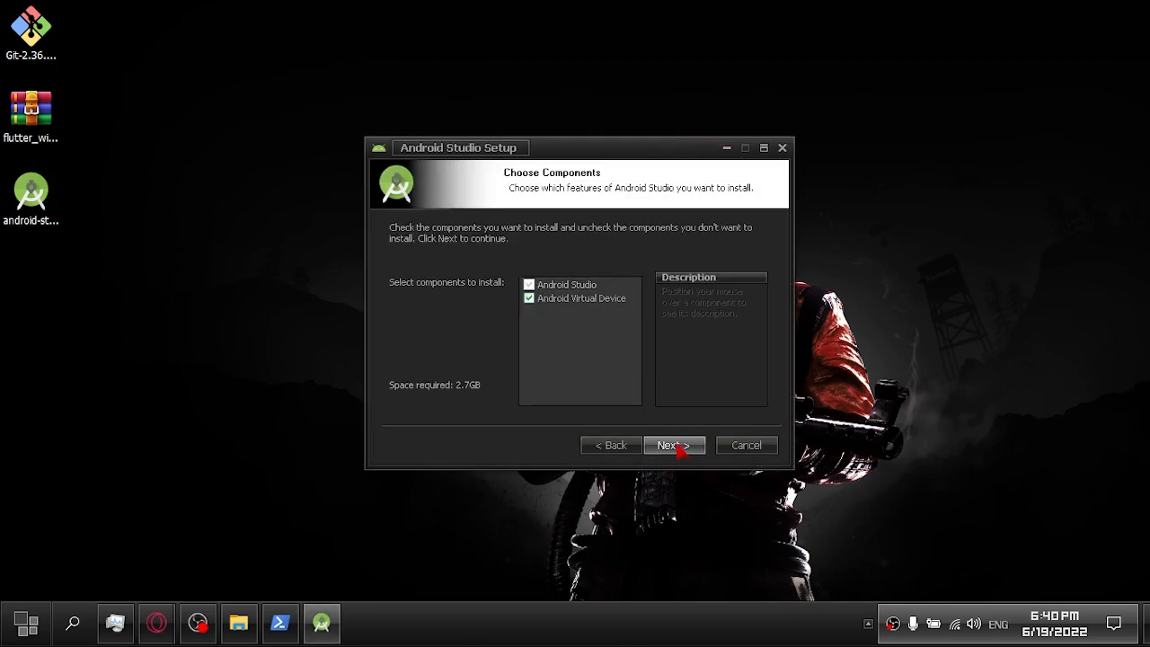
{"action": "left_click", "coordinate": [675, 447]}
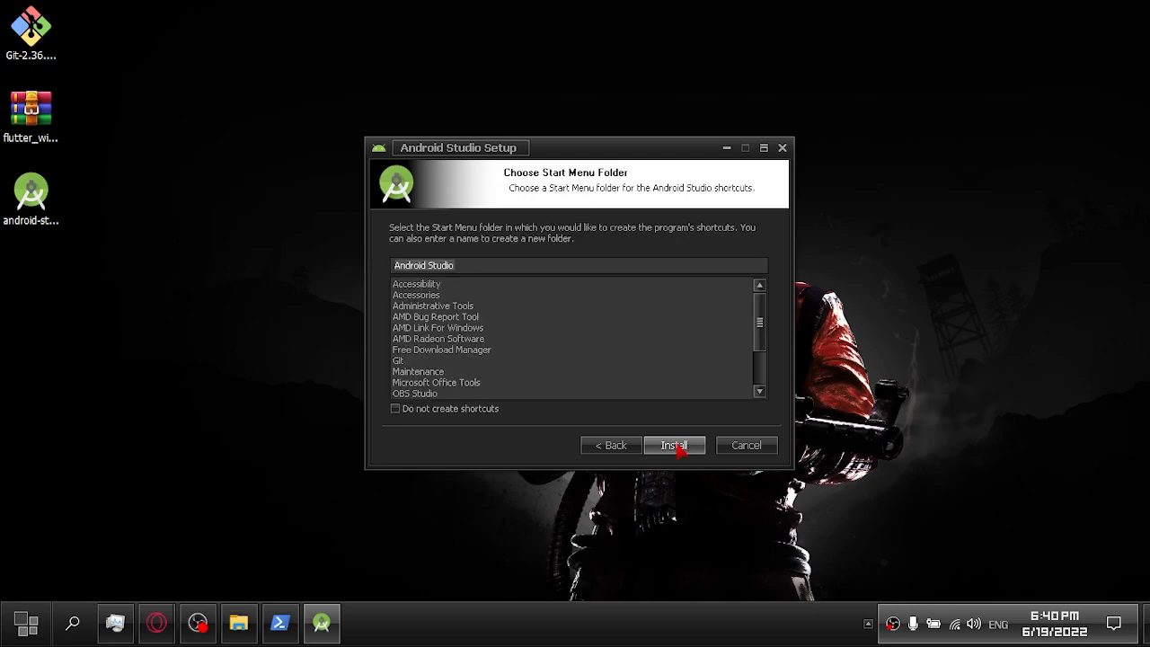
{"action": "left_click", "coordinate": [676, 447]}
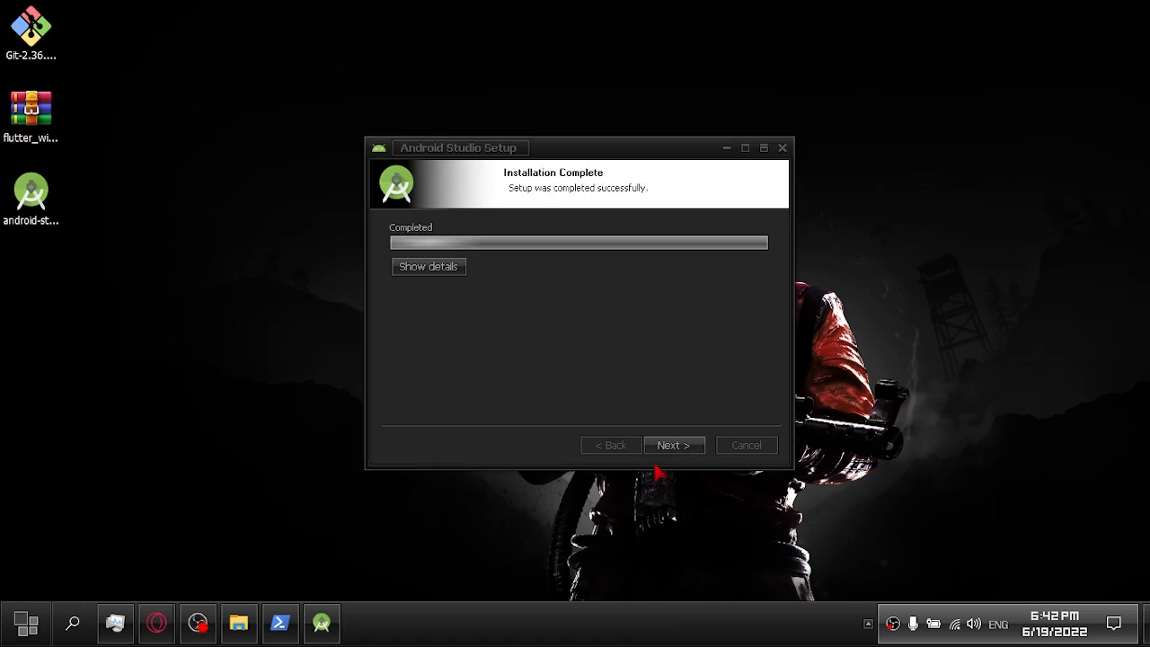
Complete the Android Studio installation and start the program without importing settings or sending usage statistics.
{"action": "left_click", "coordinate": [675, 446]}
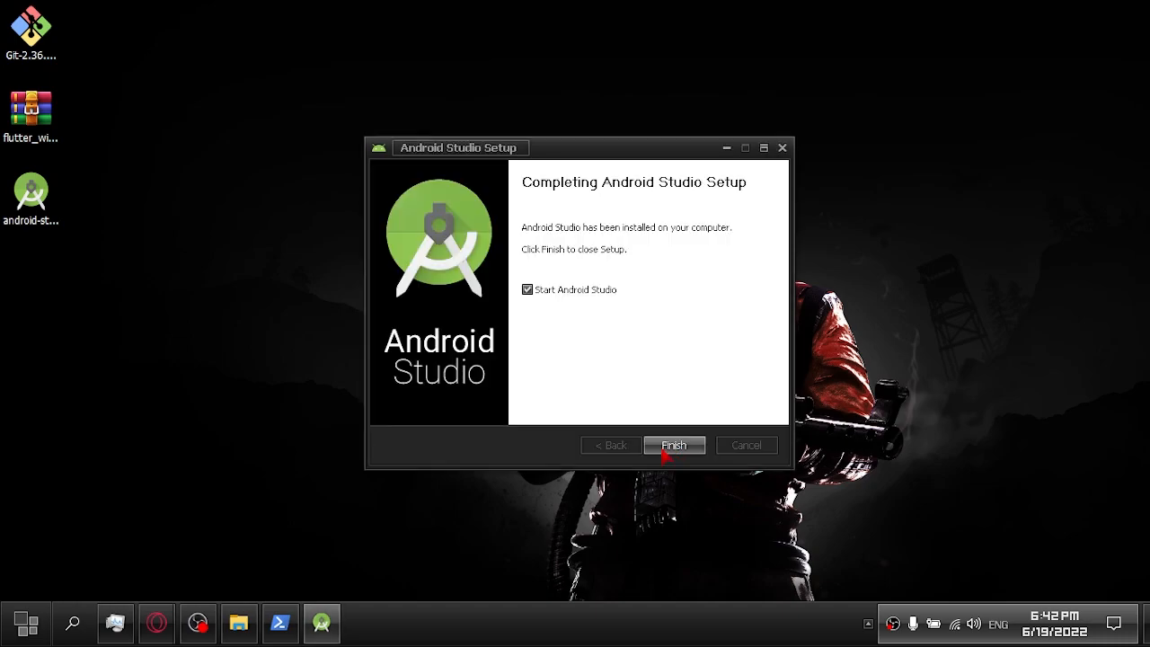
{"action": "left_click", "coordinate": [674, 446]}
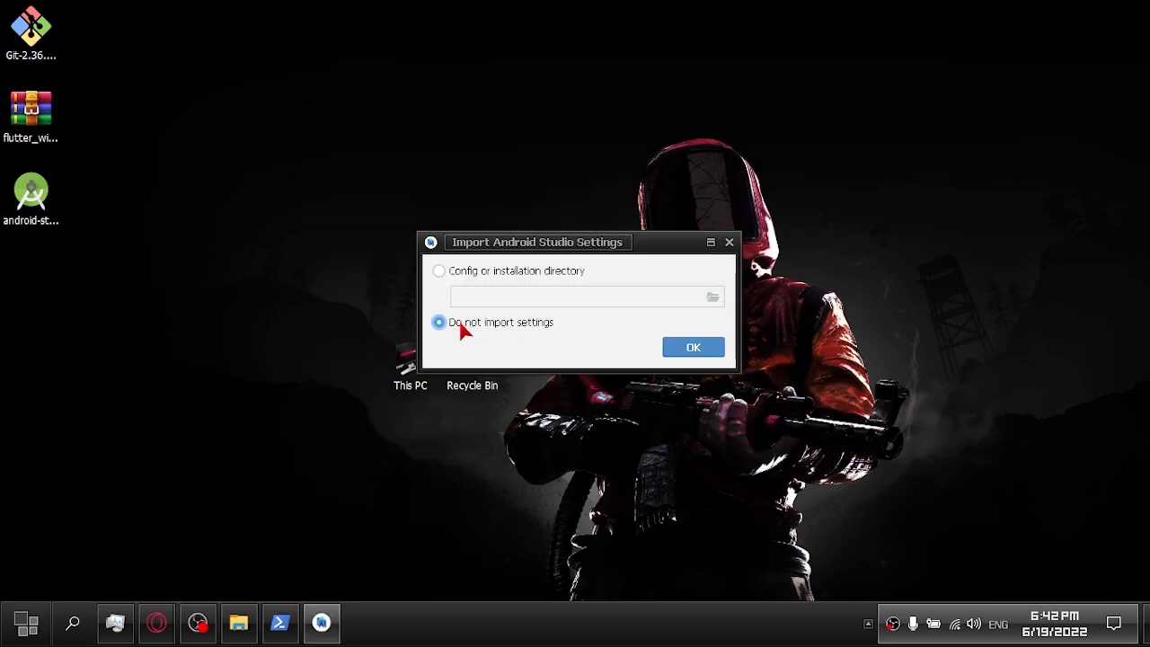
{"action": "left_click", "coordinate": [705, 352]}
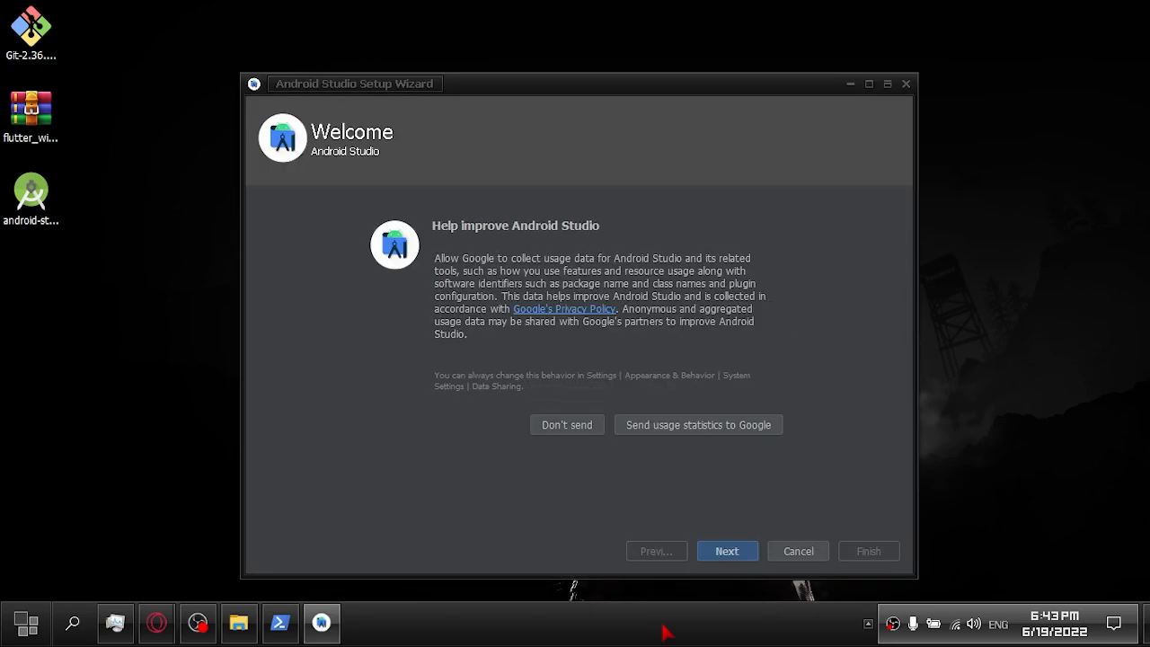
{"action": "left_click", "coordinate": [580, 429]}
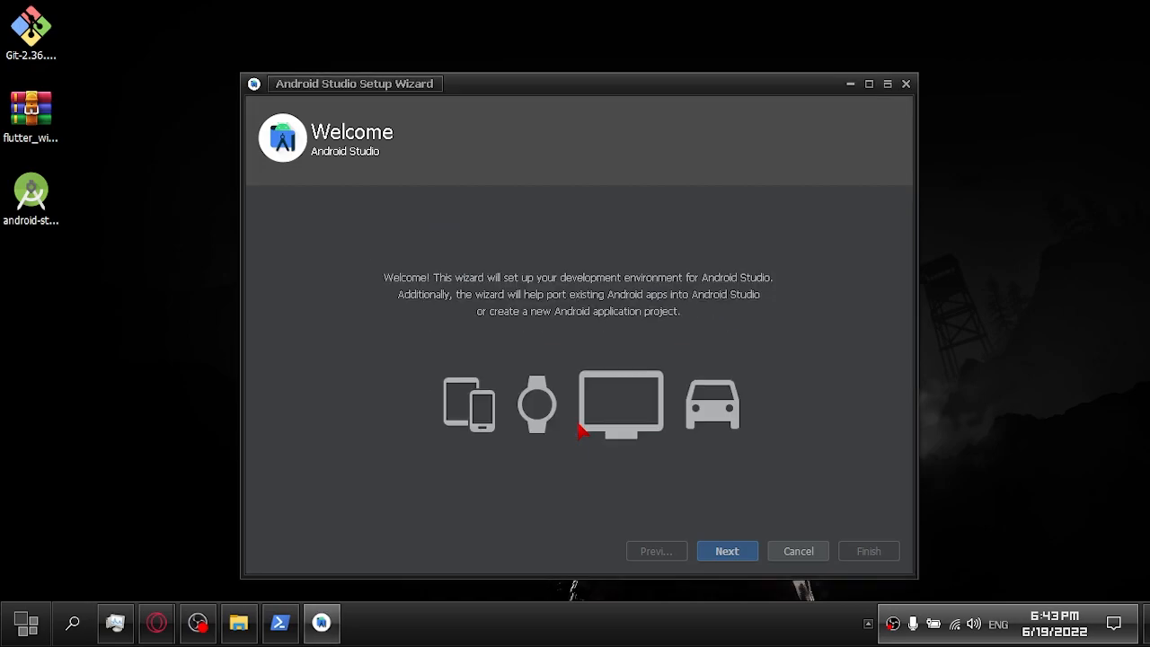
Configure a Custom Android Studio setup with the default JDK location, Android SDK, API 33, Intel HAXM and 2.0 GB of emulator RAM.
{"action": "left_click", "coordinate": [727, 552]}
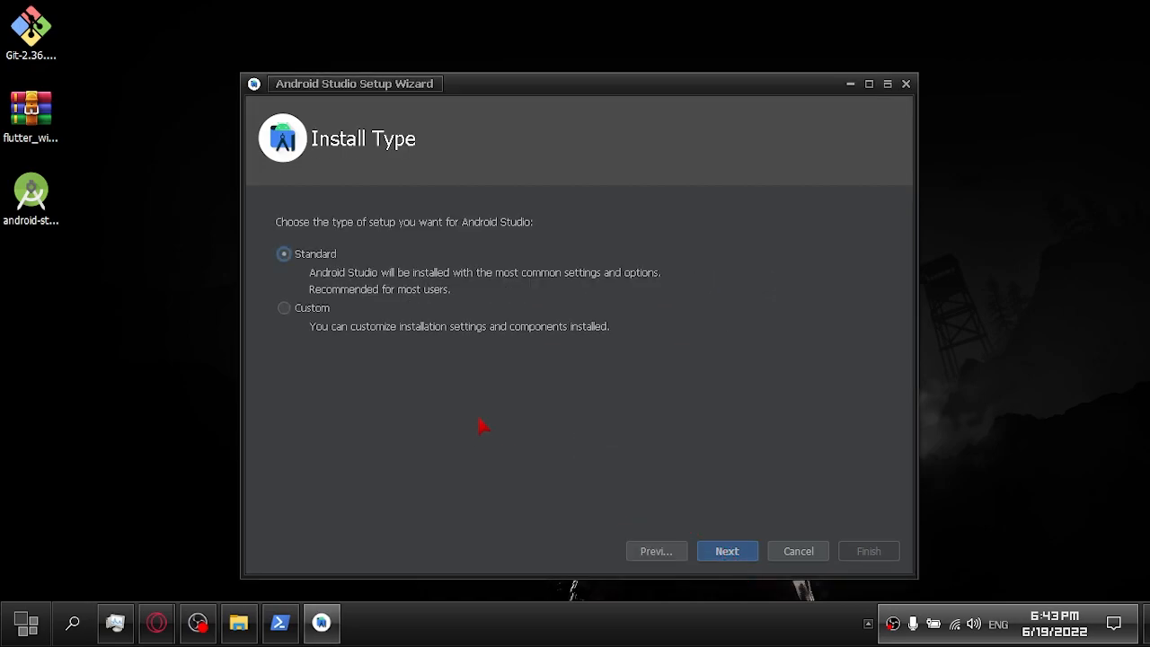
{"action": "left_click", "coordinate": [316, 310]}
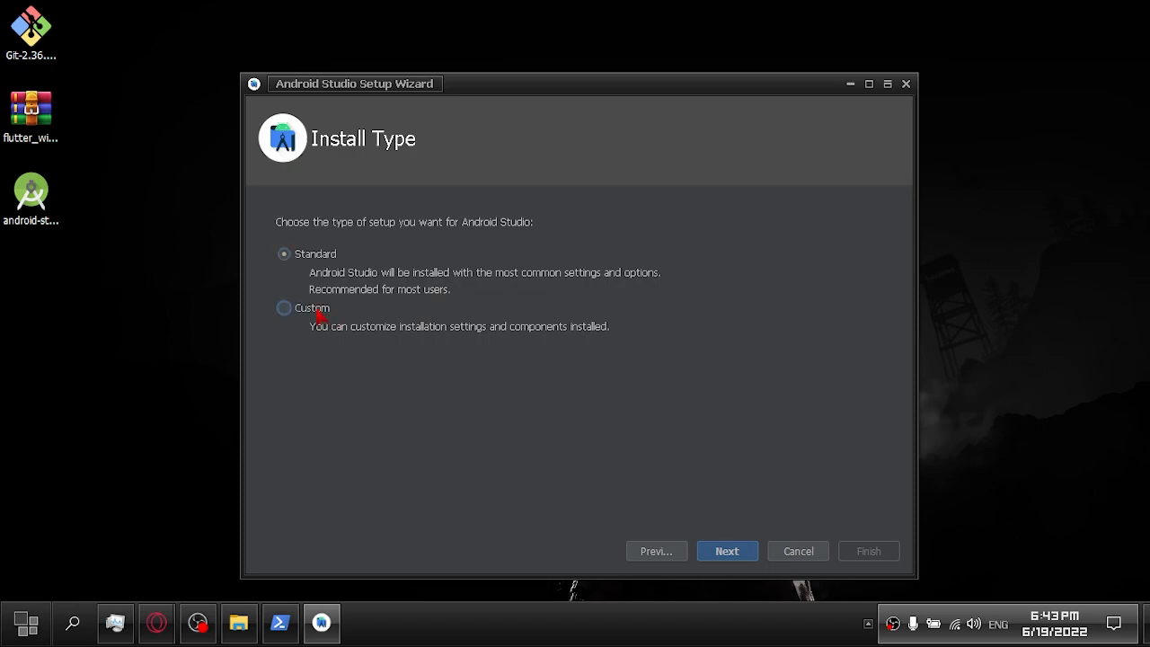
{"action": "left_click", "coordinate": [726, 553]}
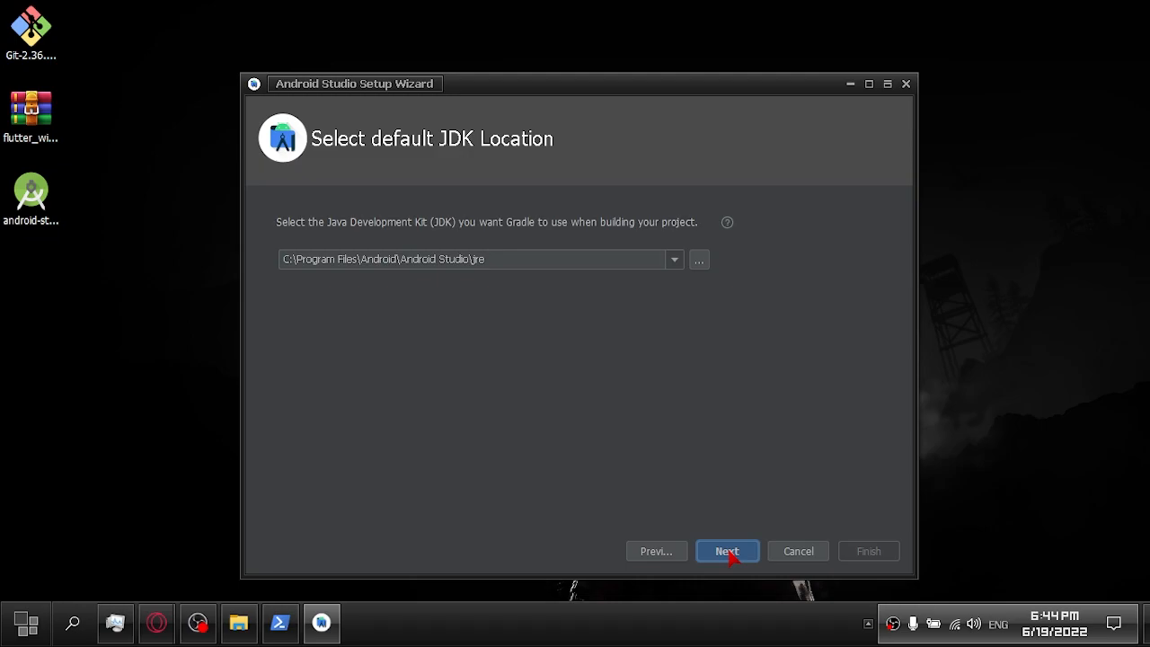
{"action": "left_click", "coordinate": [728, 552]}
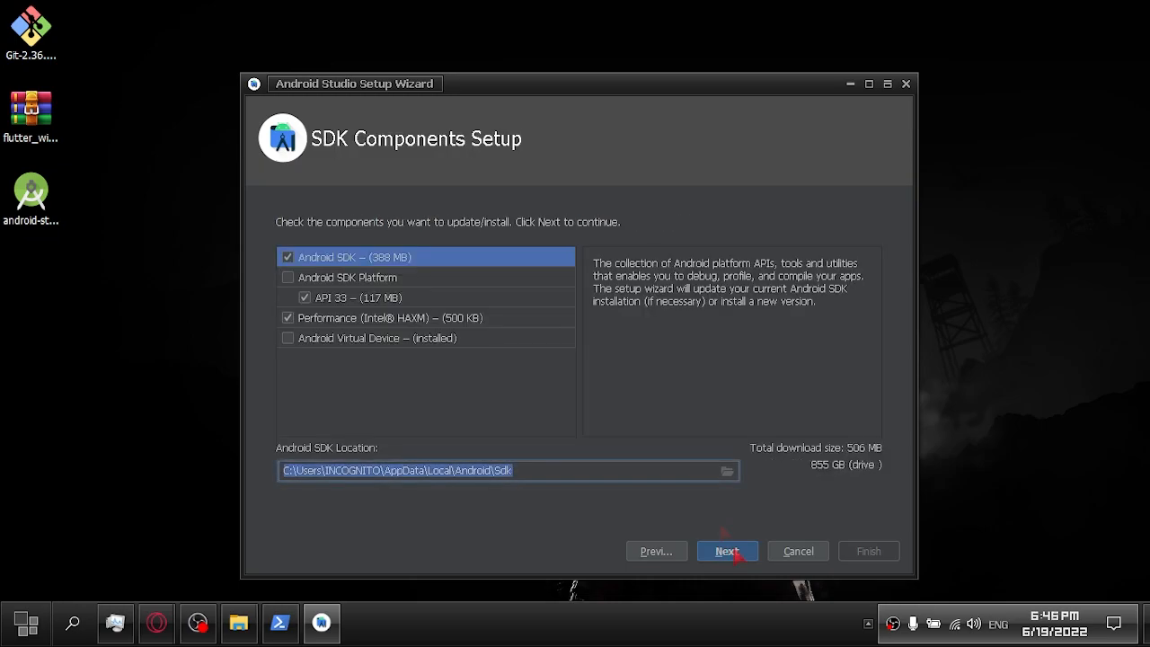
{"action": "left_click", "coordinate": [729, 554]}
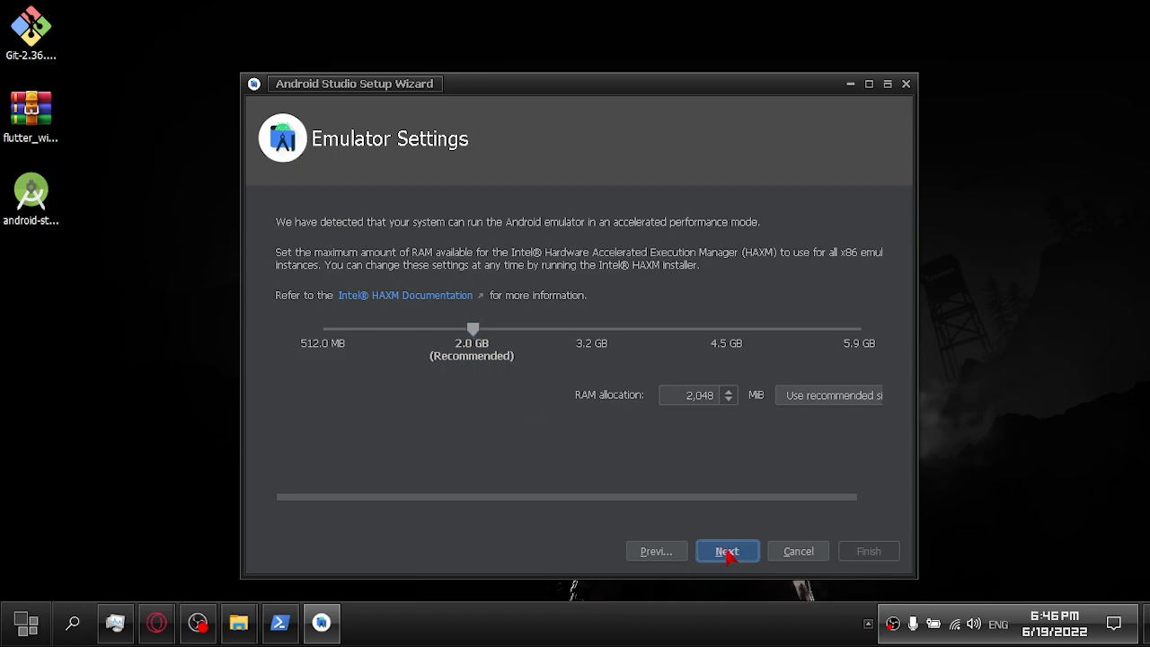
{"action": "left_click", "coordinate": [730, 551]}
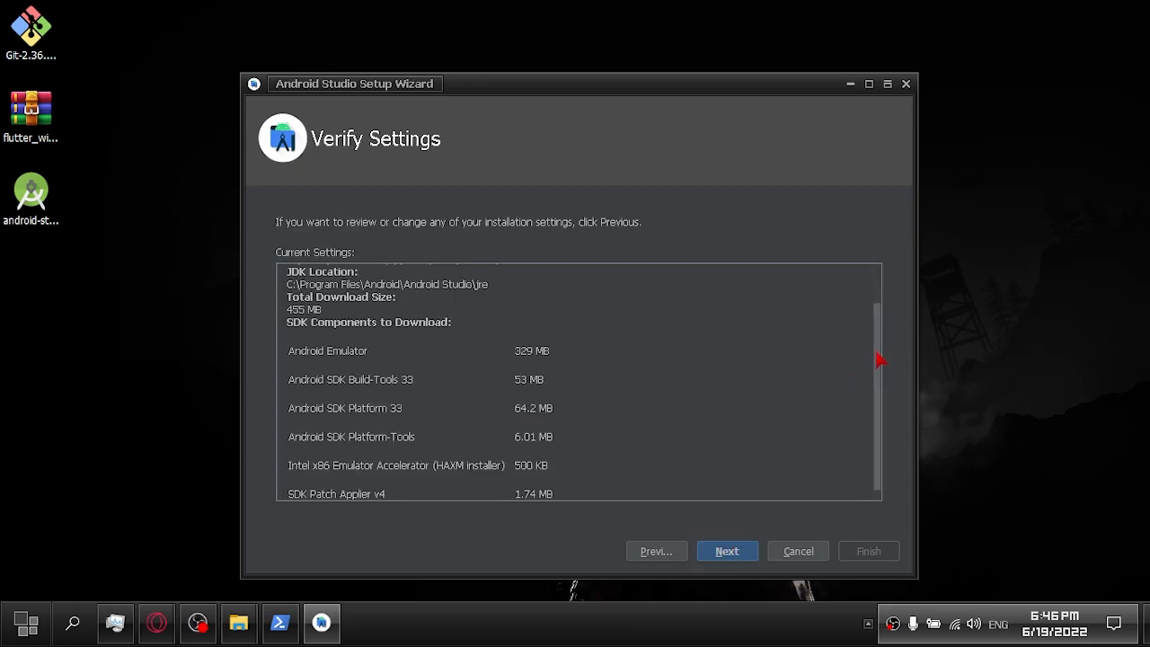
{"action": "left_click_drag", "start_coordinate": [878, 359], "coordinate": [880, 410]}
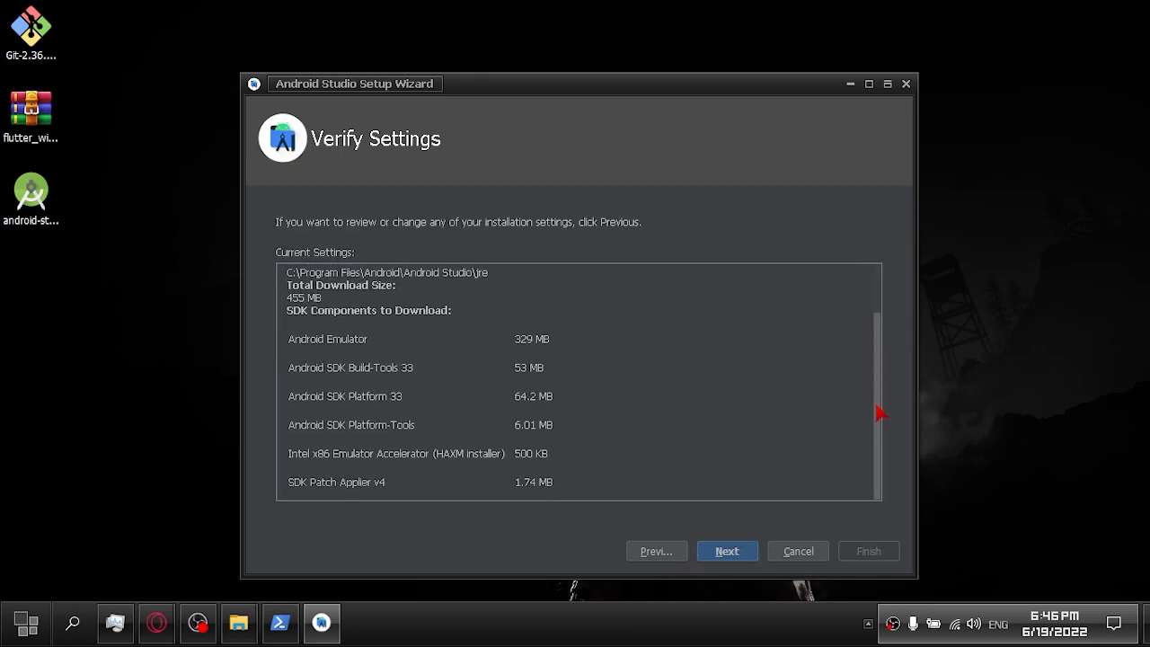
{"action": "left_click", "coordinate": [729, 551]}
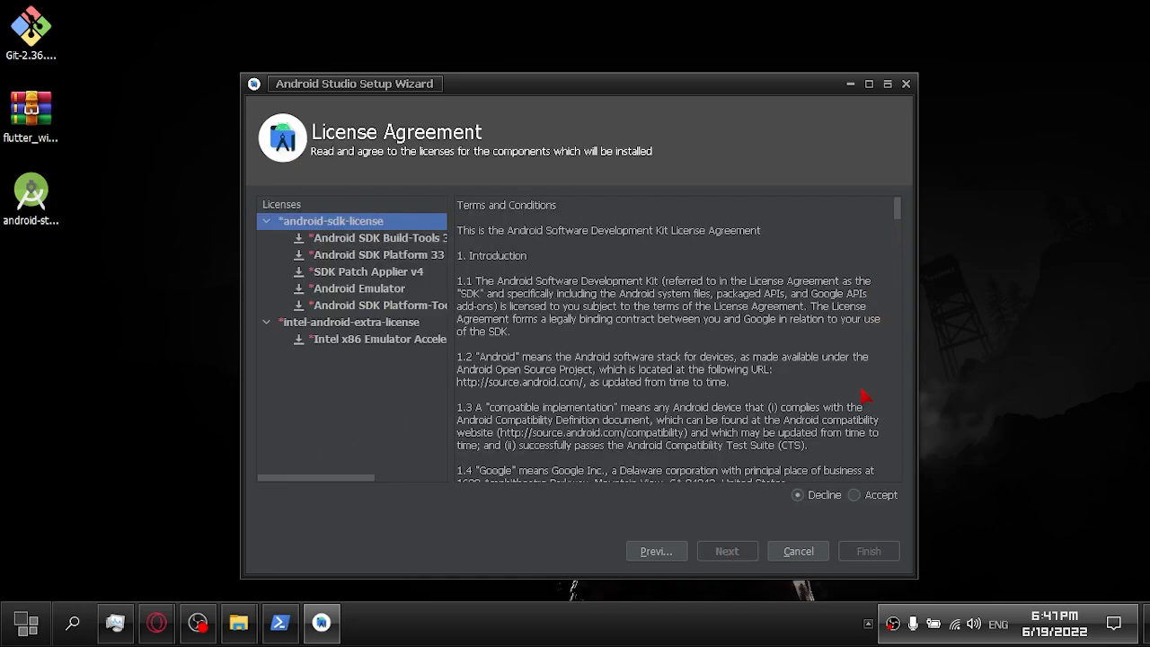
Accept the android-sdk-license and intel-android-extra-license, and complete the download of the SDK components.
{"action": "left_click", "coordinate": [854, 496]}
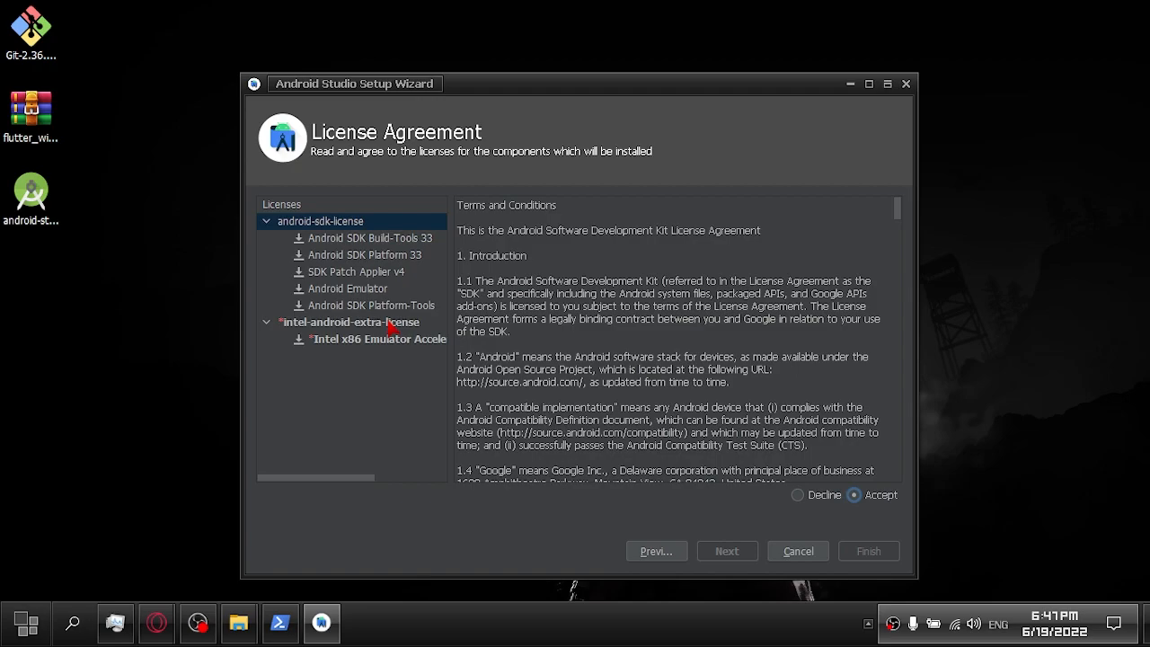
{"action": "left_click", "coordinate": [429, 321]}
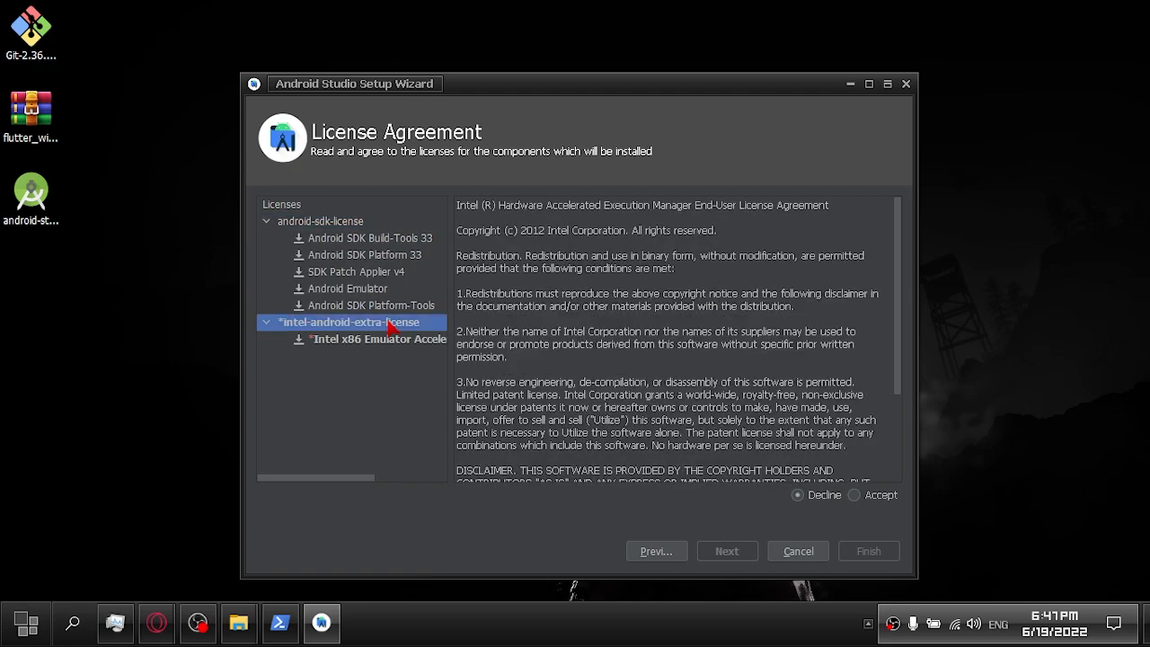
{"action": "left_click", "coordinate": [854, 496]}
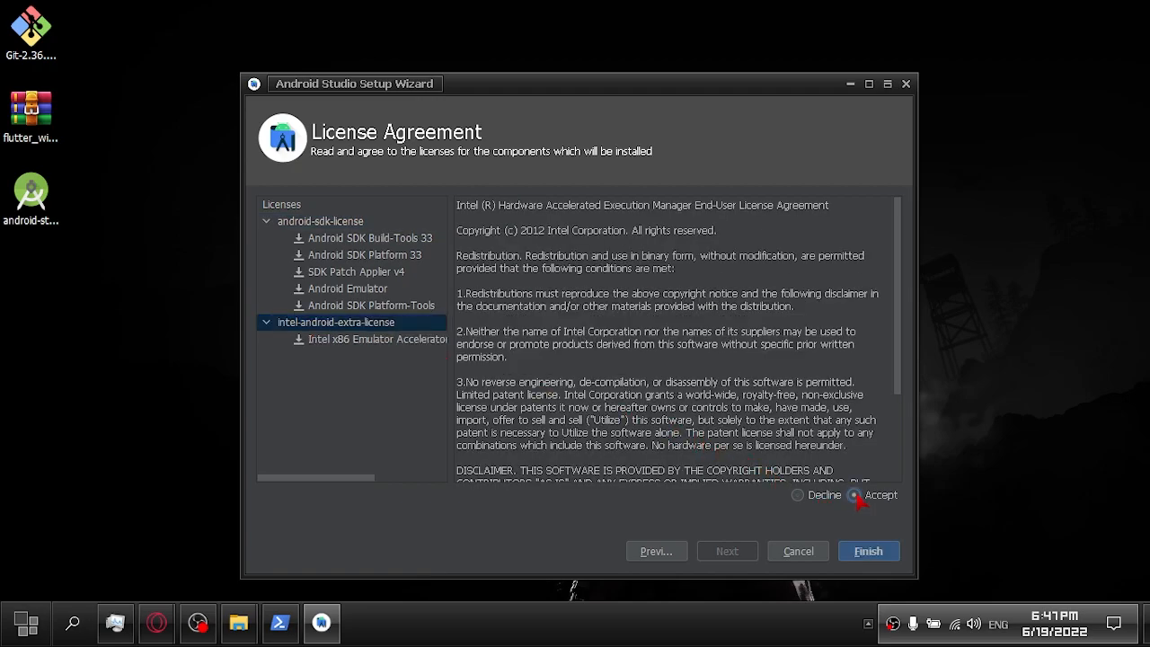
{"action": "left_click", "coordinate": [867, 553]}
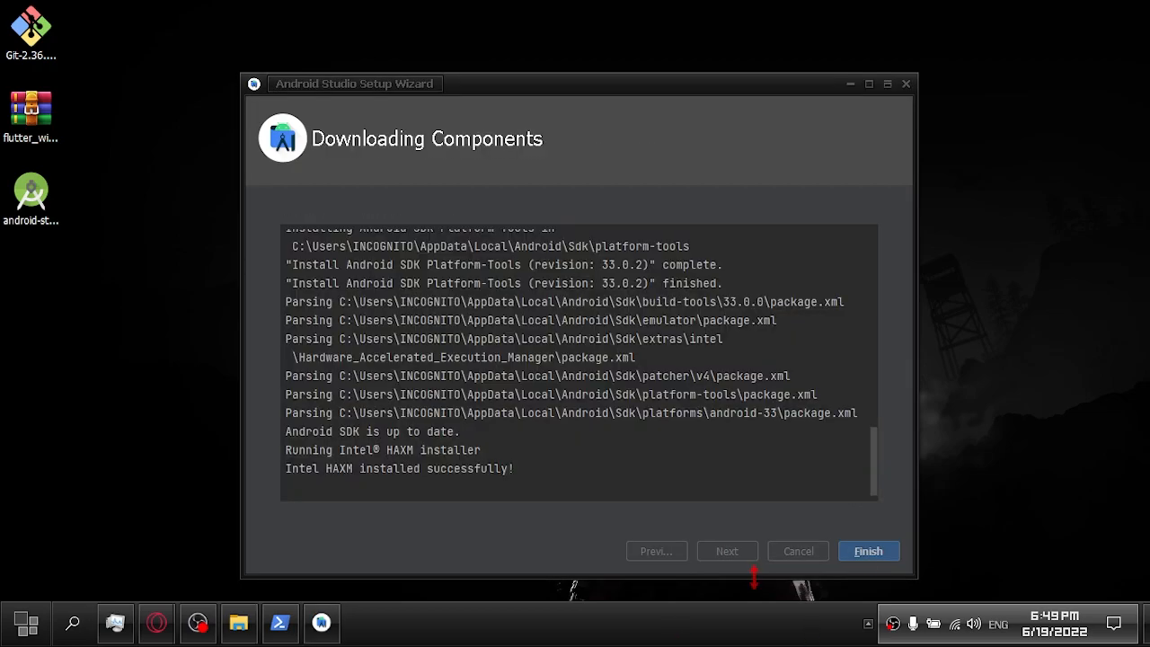
{"action": "left_click", "coordinate": [873, 551]}
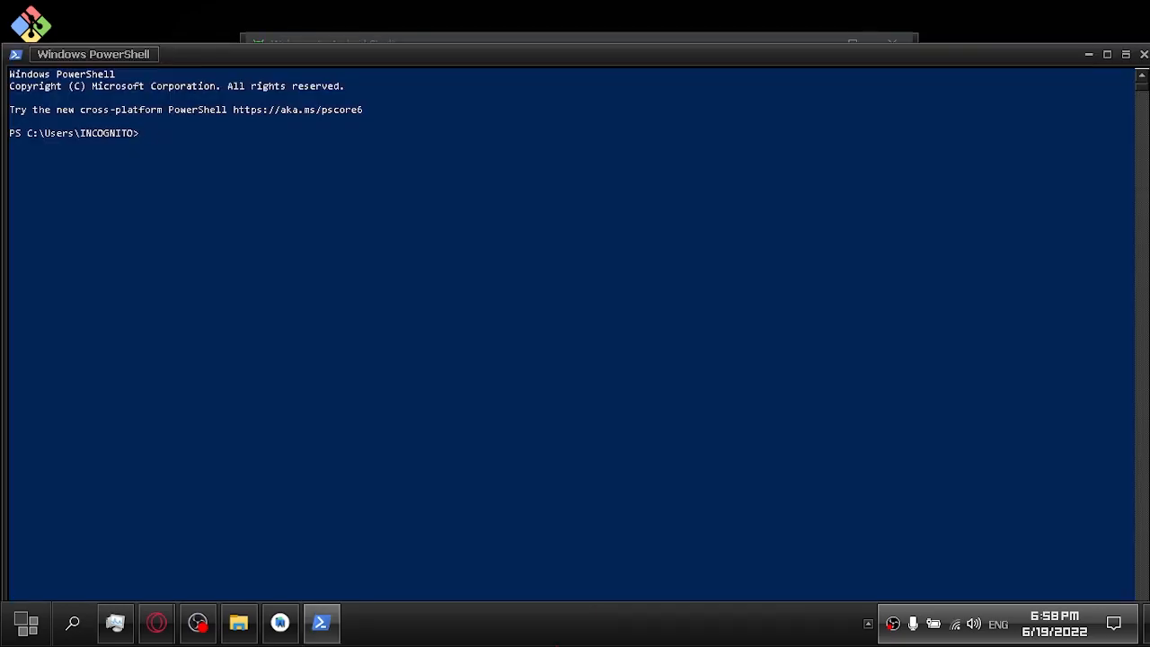
Run flutter doctor in Windows PowerShell and highlight the suggested cmdline-tools install option in its report.
{"action": "type", "text": "flutter doctor"}
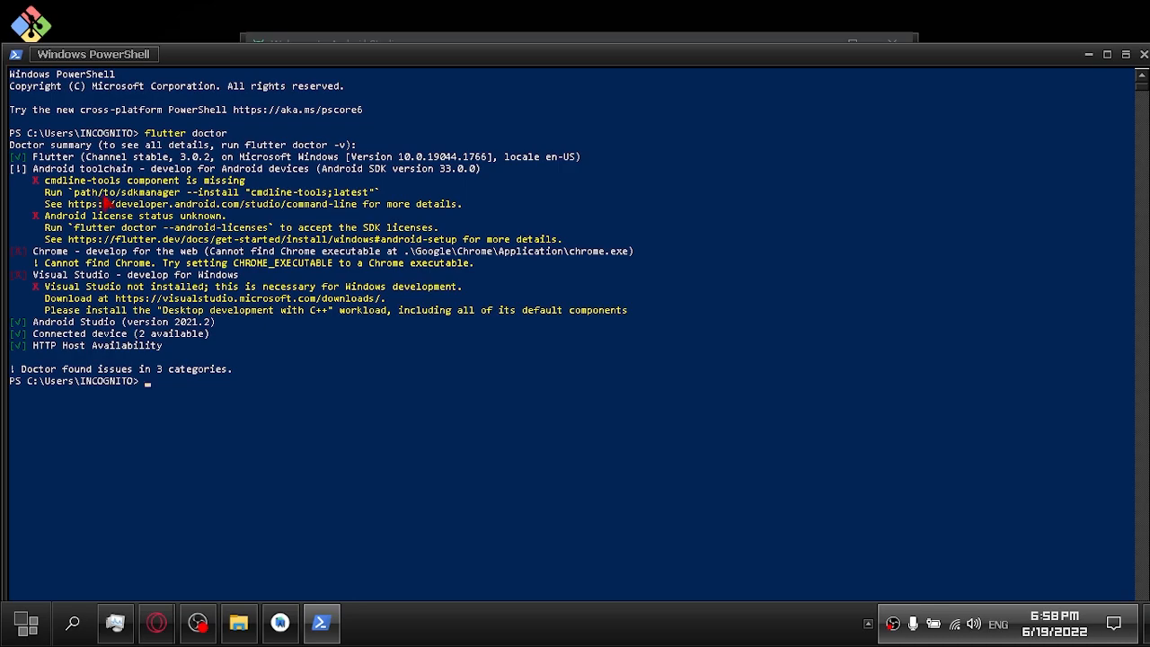
{"action": "left_click_drag", "start_coordinate": [187, 193], "coordinate": [369, 200]}
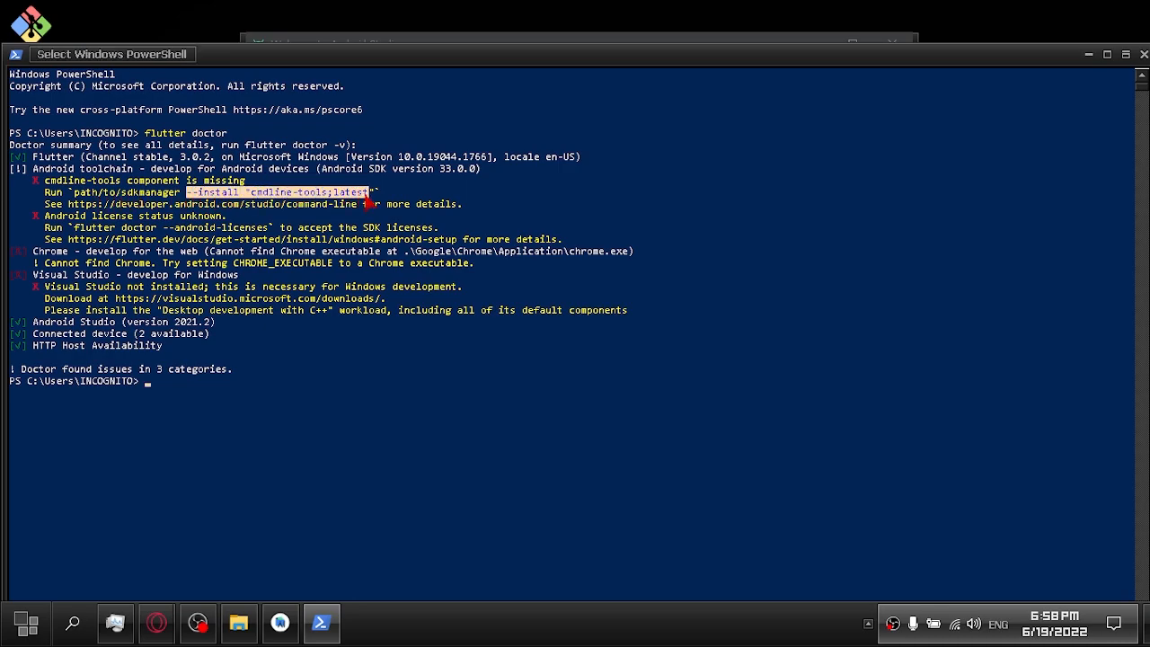
{"action": "left_click", "coordinate": [505, 634]}
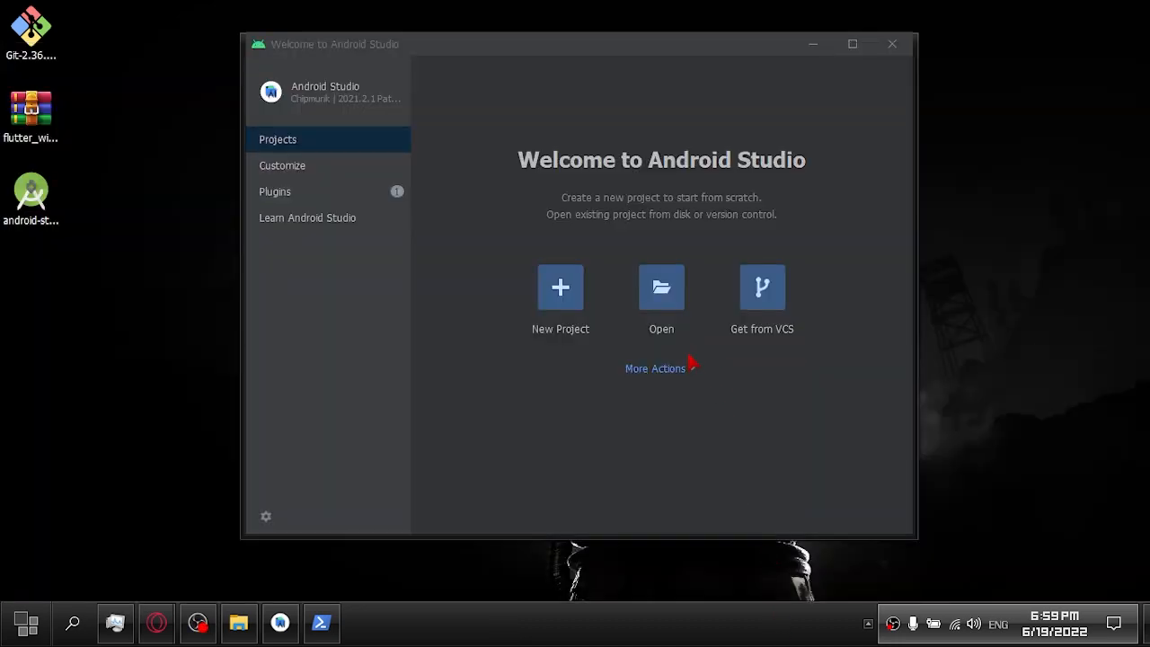
Install Android SDK Command-line Tools (latest) through Android Studio's SDK Manager and close the settings.
{"action": "left_click", "coordinate": [685, 371]}
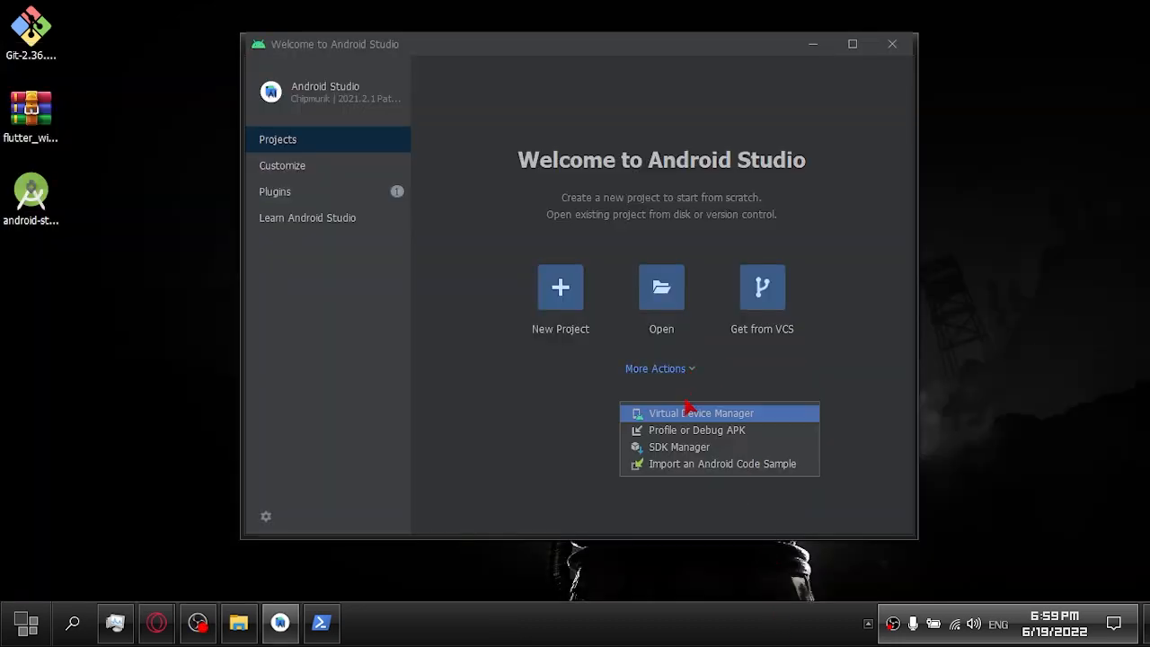
{"action": "left_click", "coordinate": [695, 448]}
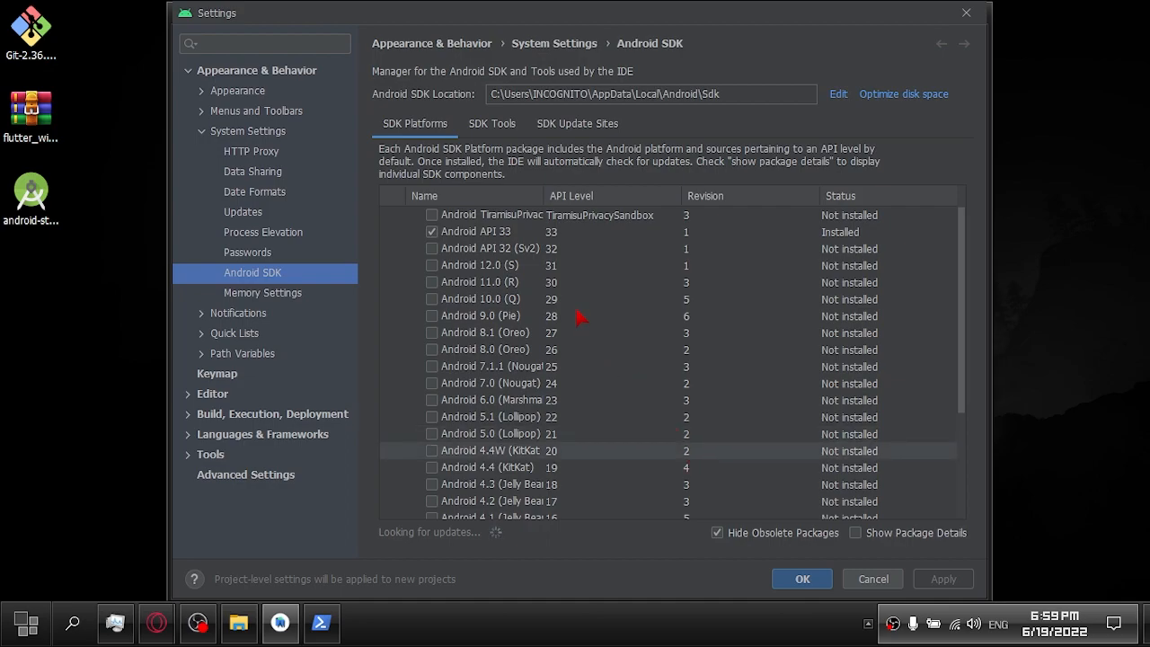
{"action": "left_click", "coordinate": [492, 125]}
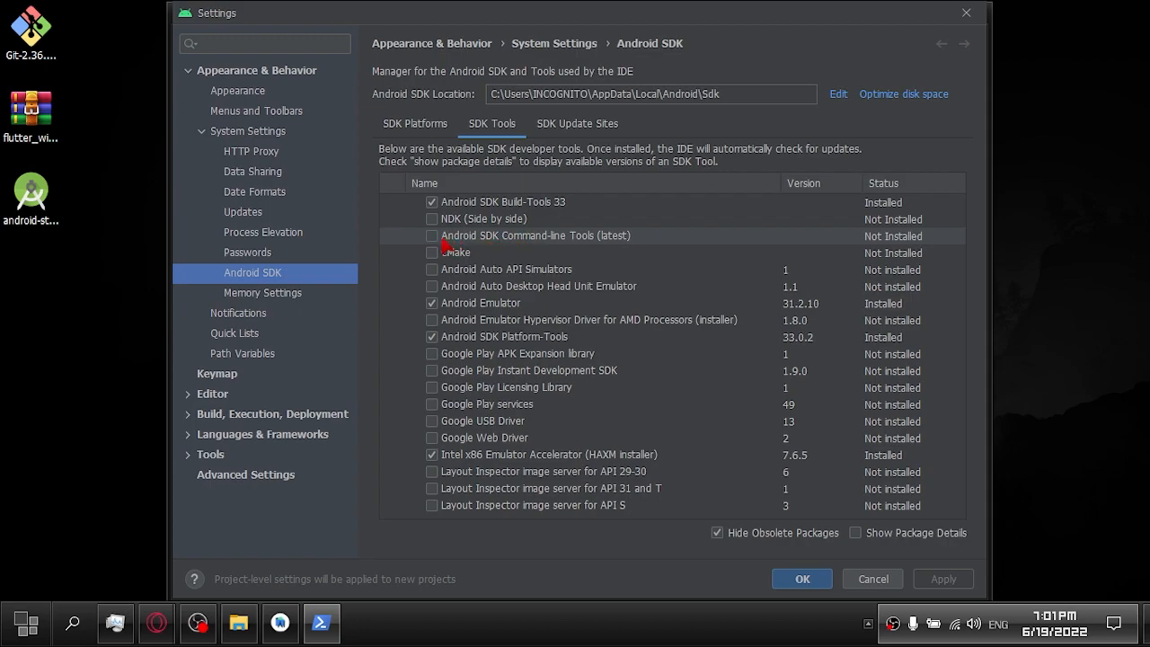
{"action": "left_click", "coordinate": [435, 239]}
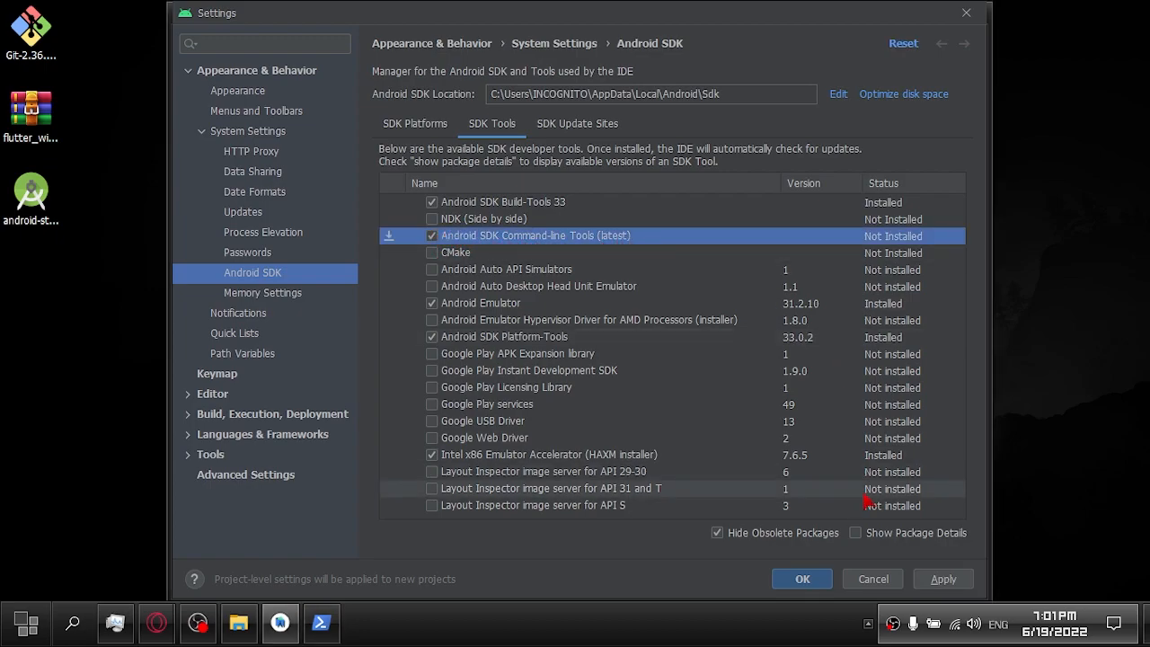
{"action": "left_click", "coordinate": [943, 580]}
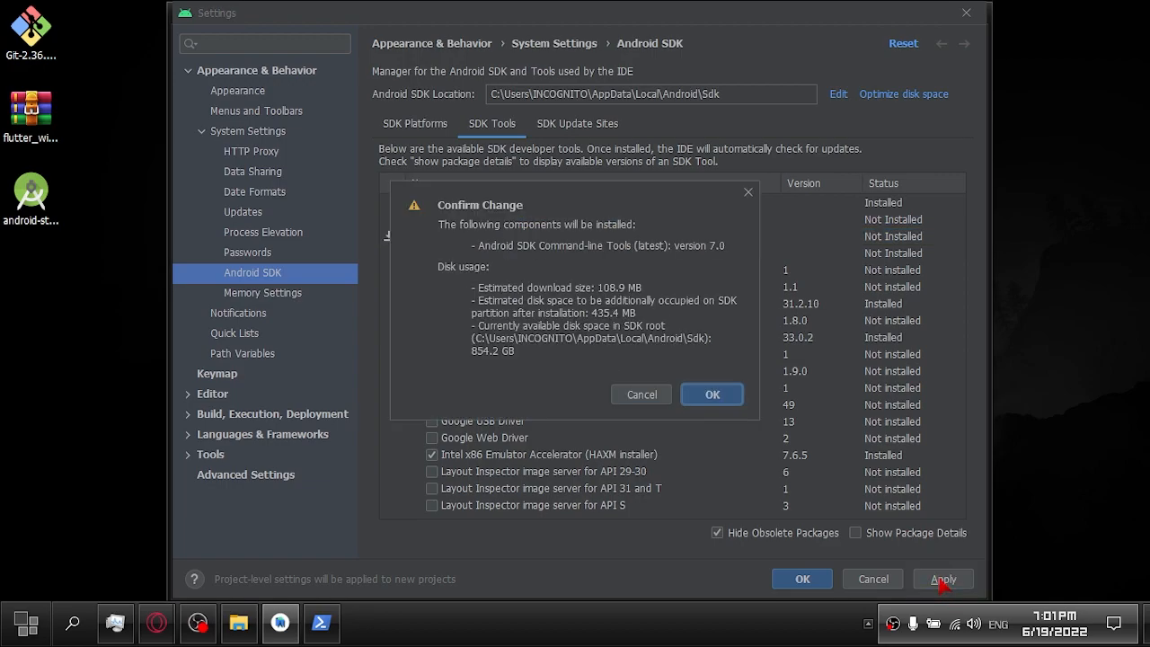
{"action": "left_click", "coordinate": [724, 398]}
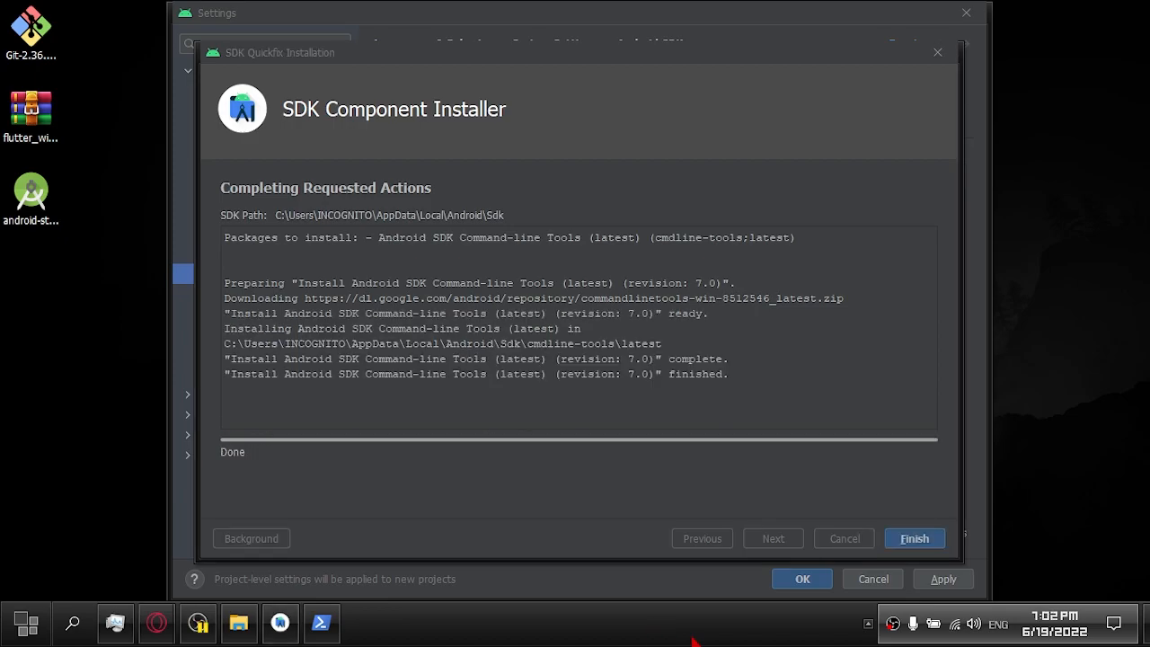
{"action": "left_click", "coordinate": [915, 539]}
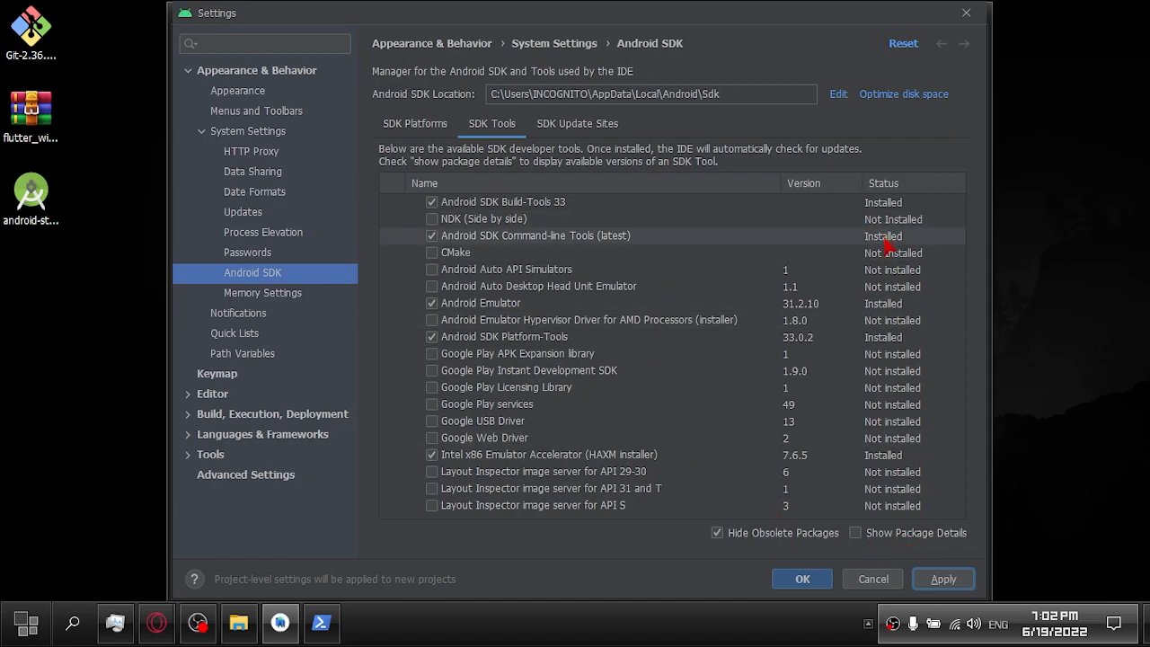
{"action": "left_click", "coordinate": [804, 580]}
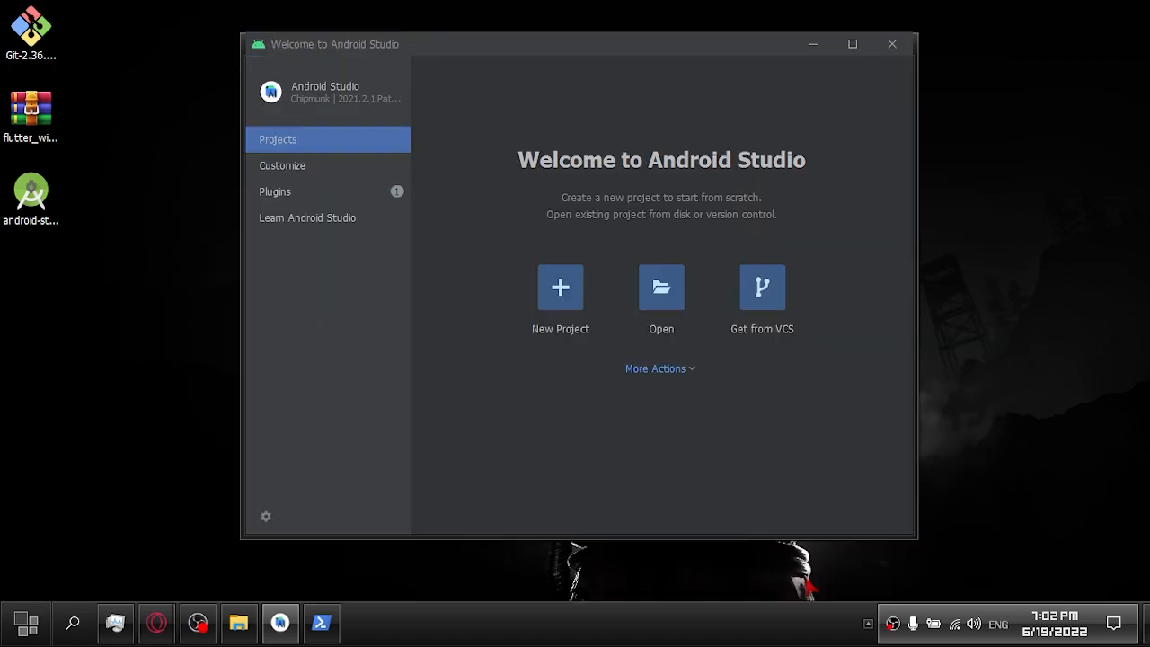
Switch to Windows PowerShell and run flutter doctor again to recheck the Android toolchain.
{"action": "left_click", "coordinate": [321, 622]}
{"action": "left_click", "coordinate": [351, 382]}
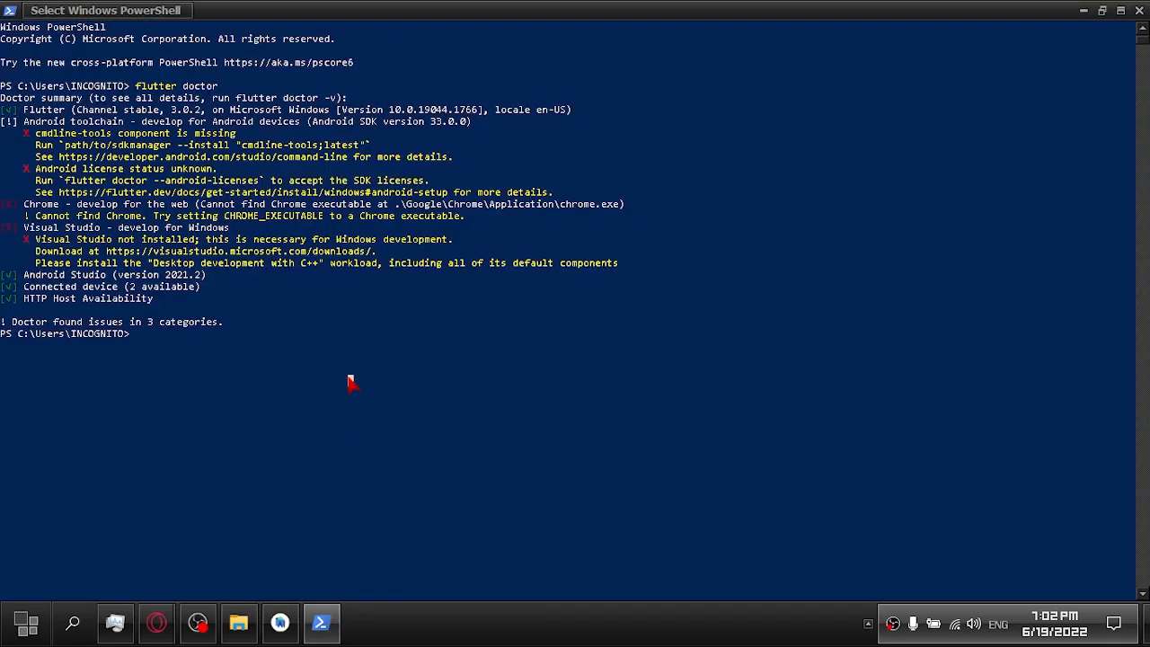
{"action": "type", "text": "f"}
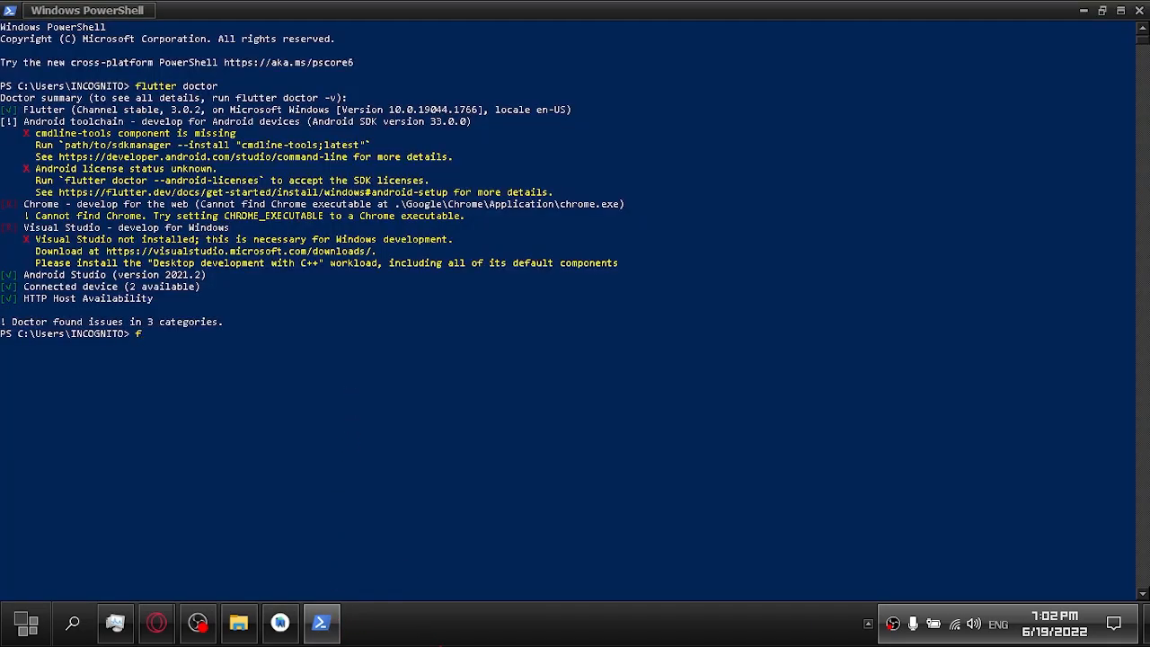
{"action": "type", "text": "lutter doctor"}
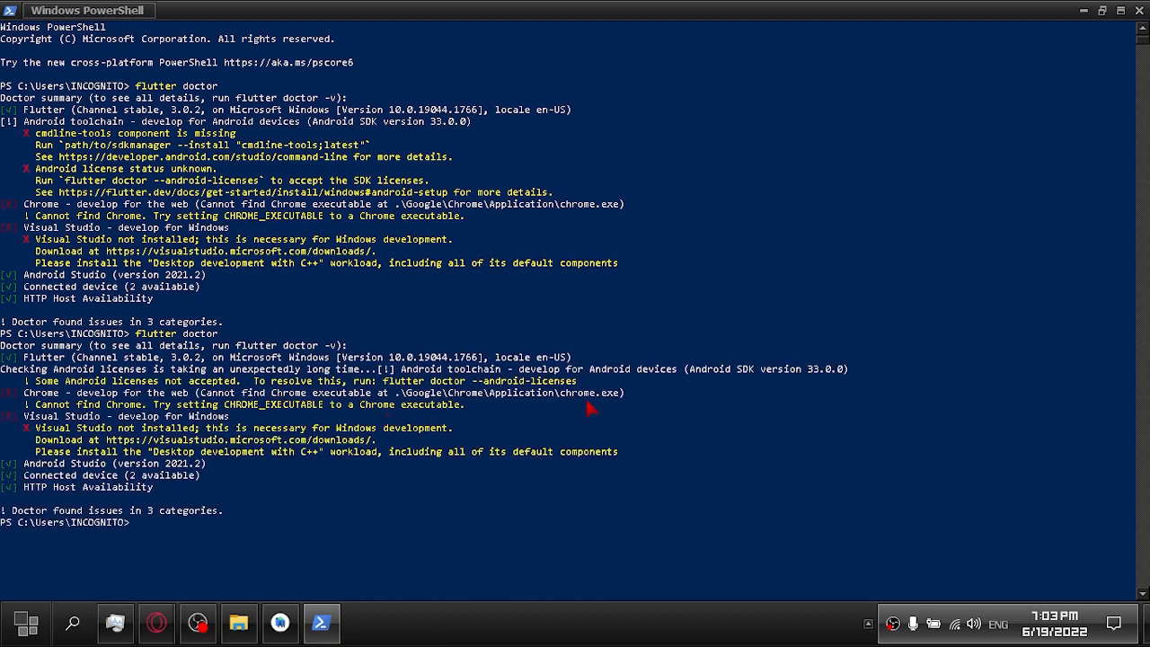
Minimize PowerShell and search Google for "chrome" in a new browser tab, removing the autocompleted word from the query.
{"action": "left_click", "coordinate": [1083, 11]}
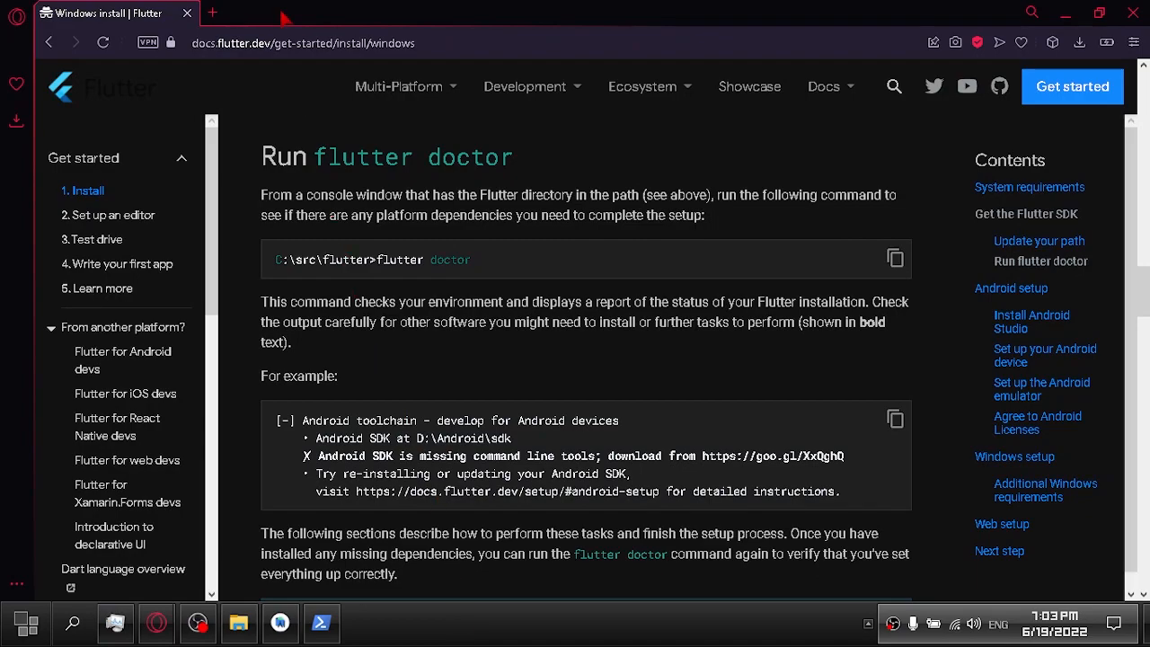
{"action": "left_click", "coordinate": [213, 13]}
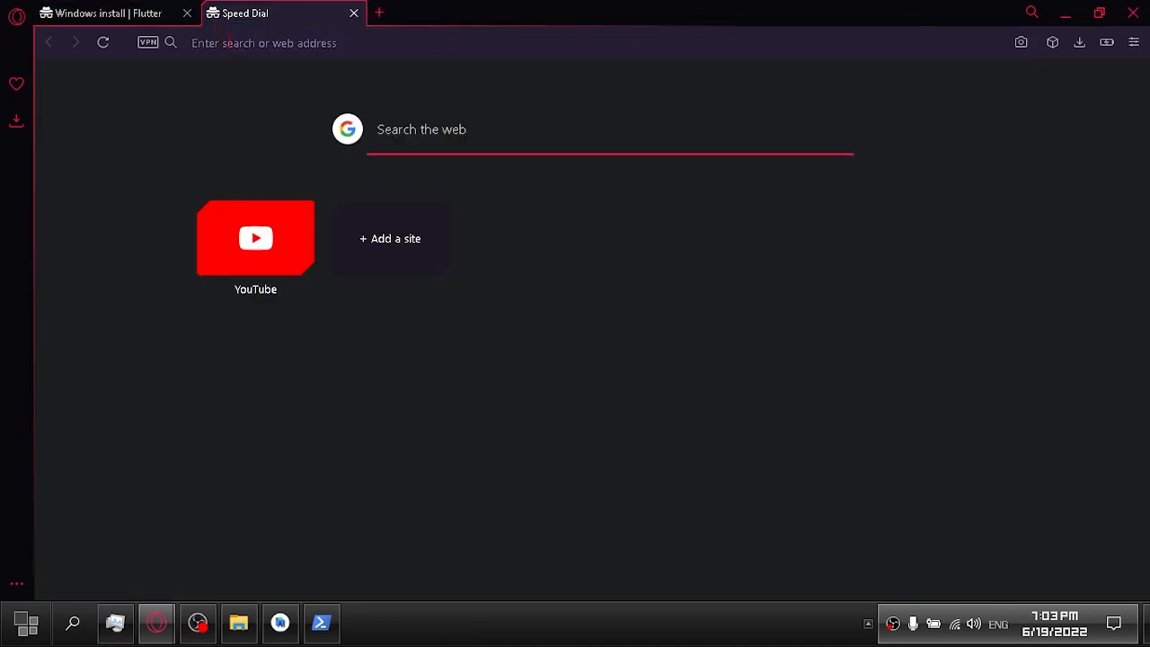
{"action": "type", "text": "chrome"}
{"action": "key", "text": "Return"}
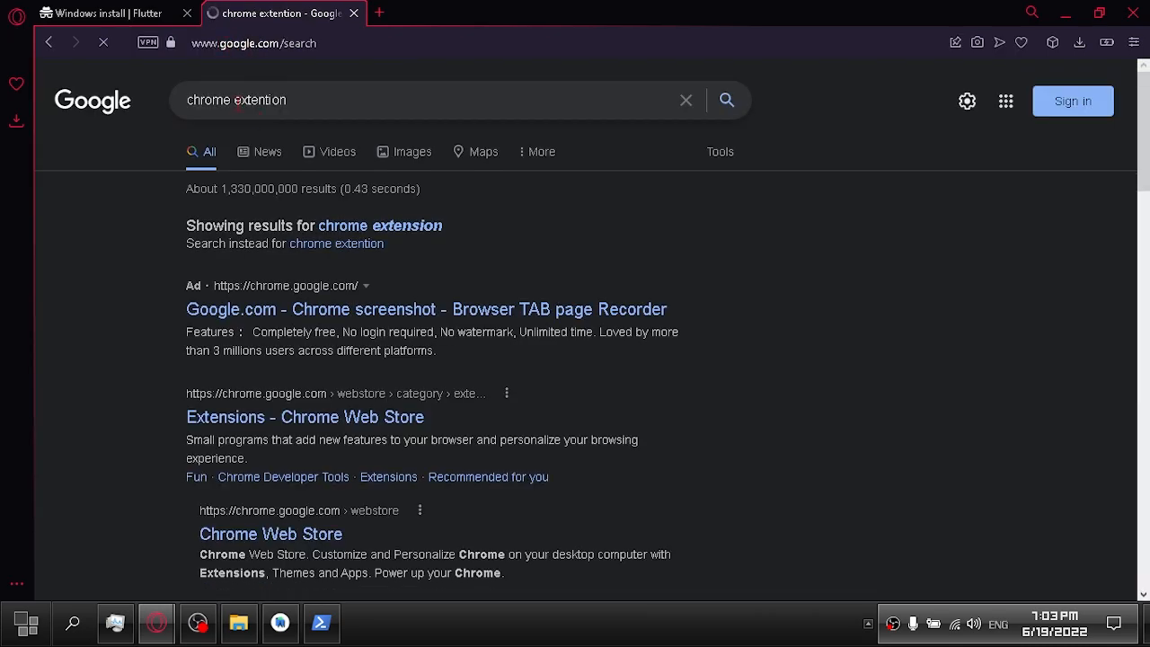
{"action": "left_click_drag", "start_coordinate": [234, 101], "coordinate": [317, 108]}
{"action": "key", "text": "BackSpace"}
{"action": "key", "text": "Return"}
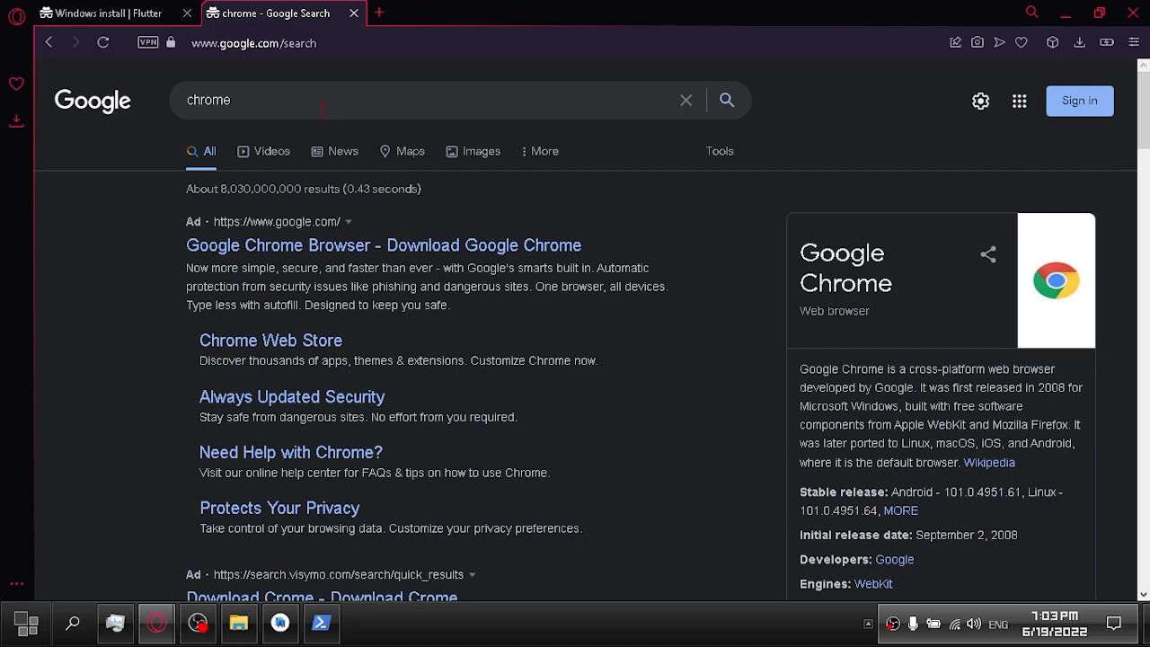
Download the Chrome installer from Google's Chrome page without sending usage statistics and save it as ChromeSetup on the Desktop.
{"action": "left_click", "coordinate": [378, 249]}
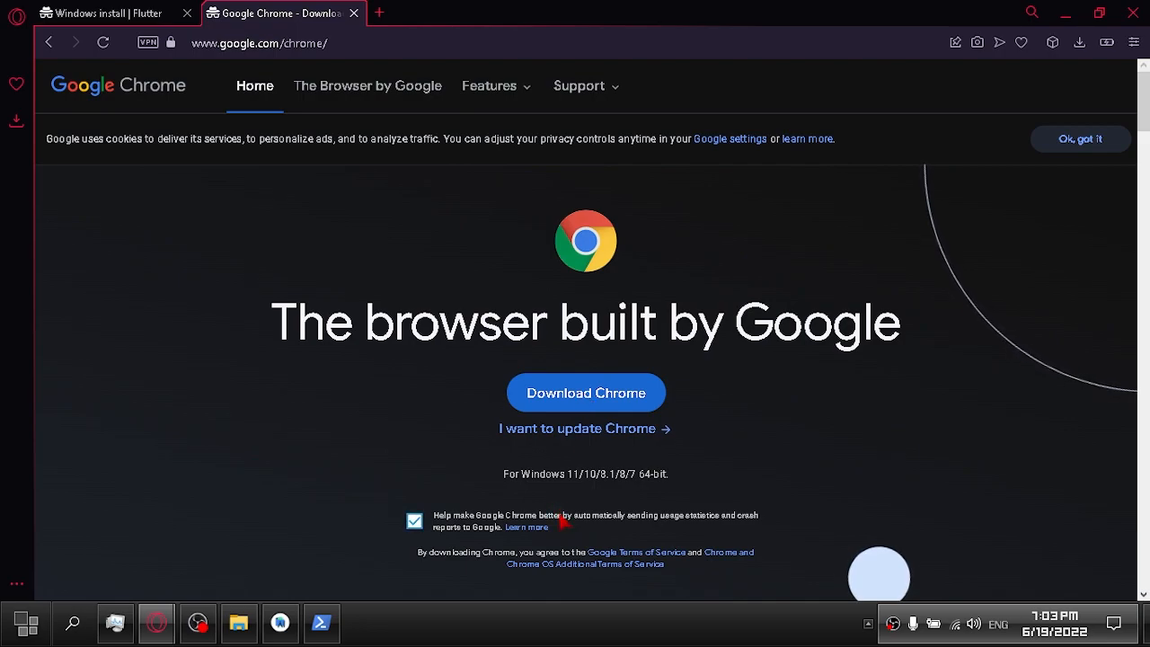
{"action": "left_click", "coordinate": [414, 521]}
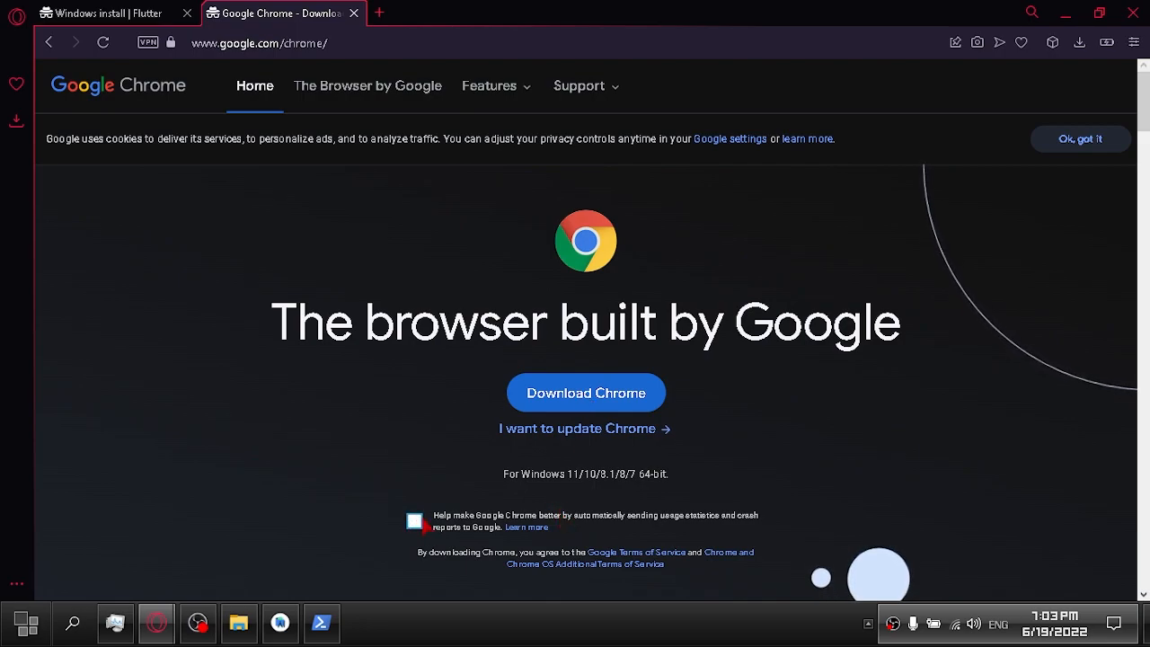
{"action": "scroll", "coordinate": [649, 532], "scroll_direction": "down", "scroll_amount": 2}
{"action": "scroll", "coordinate": [620, 503], "scroll_direction": "up", "scroll_amount": 2}
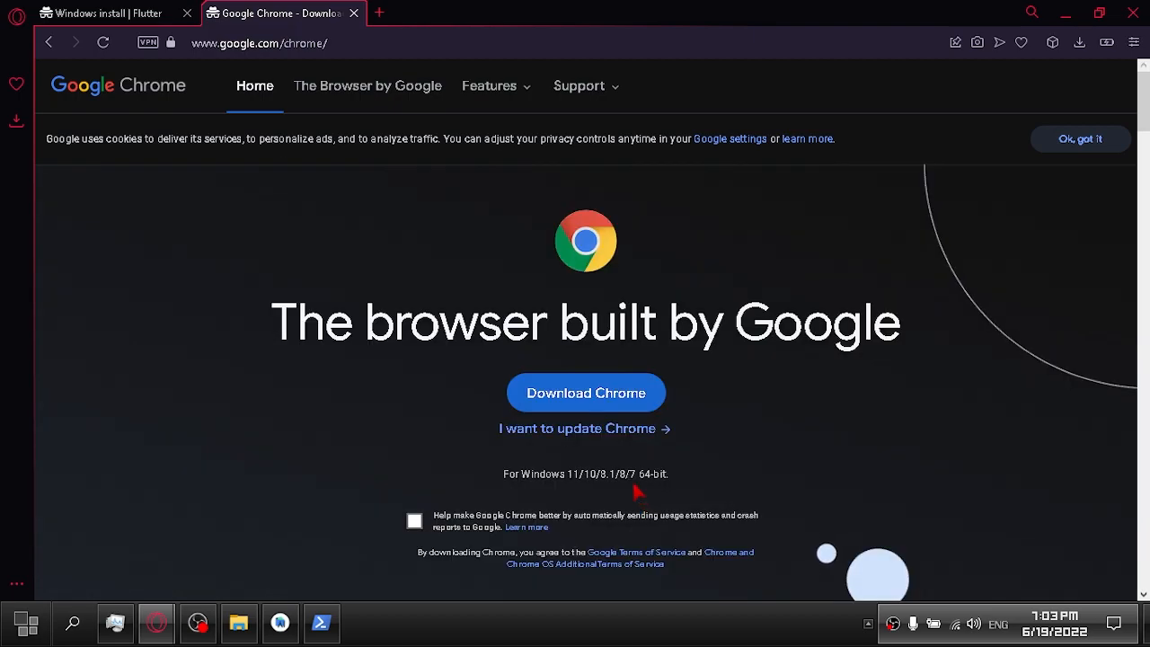
{"action": "left_click", "coordinate": [613, 395]}
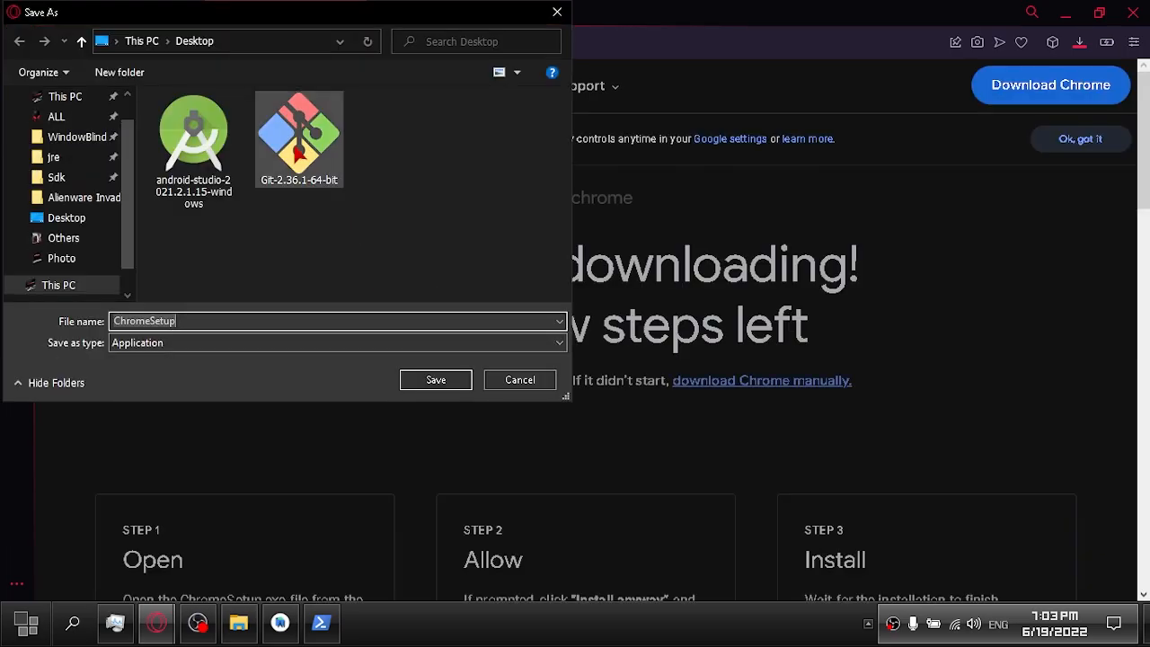
{"action": "left_click", "coordinate": [438, 380]}
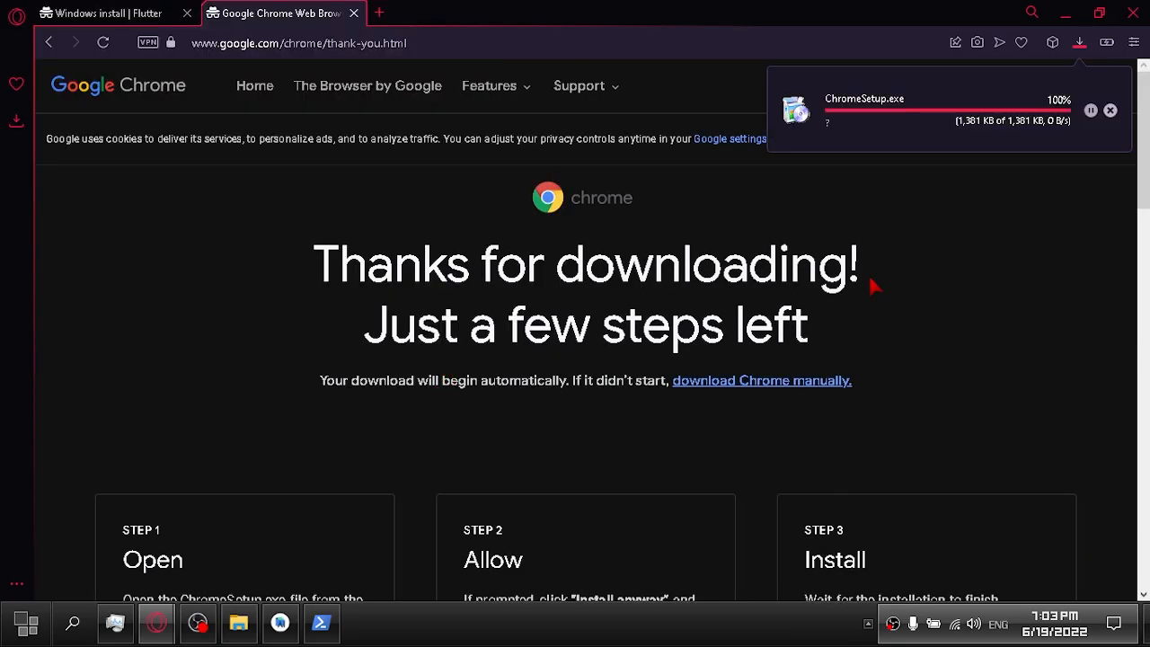
Minimize the browser and run ChromeSetup from the desktop to install Google Chrome.
{"action": "left_click", "coordinate": [1070, 14]}
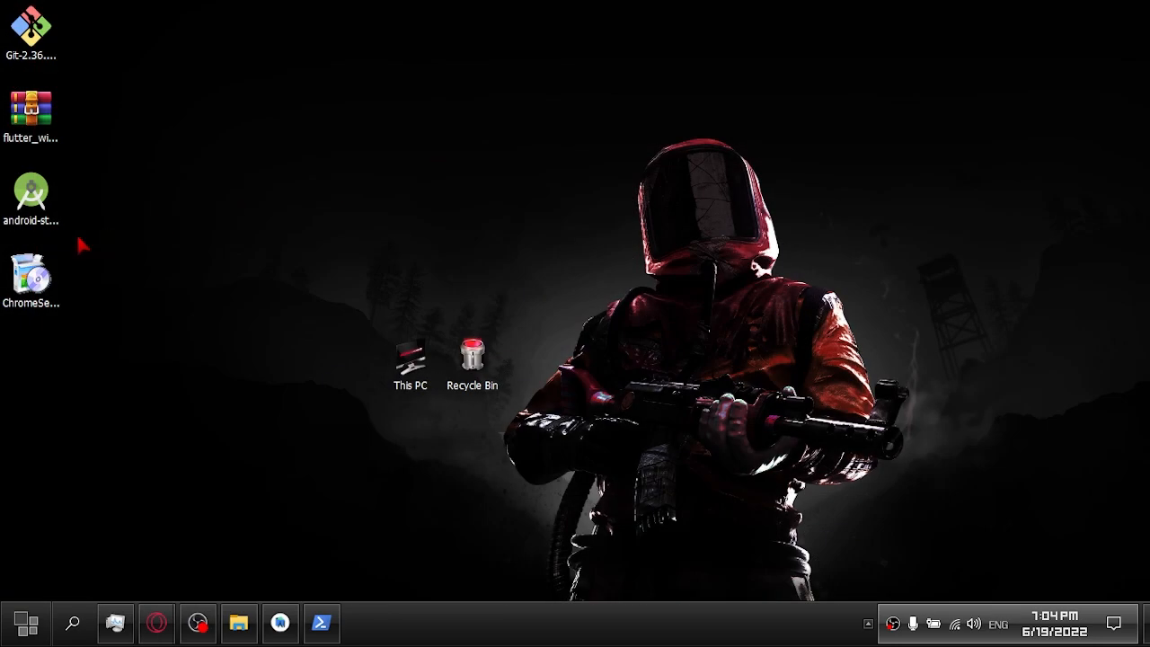
{"action": "left_click", "coordinate": [36, 280]}
{"action": "double_click", "coordinate": [39, 284]}
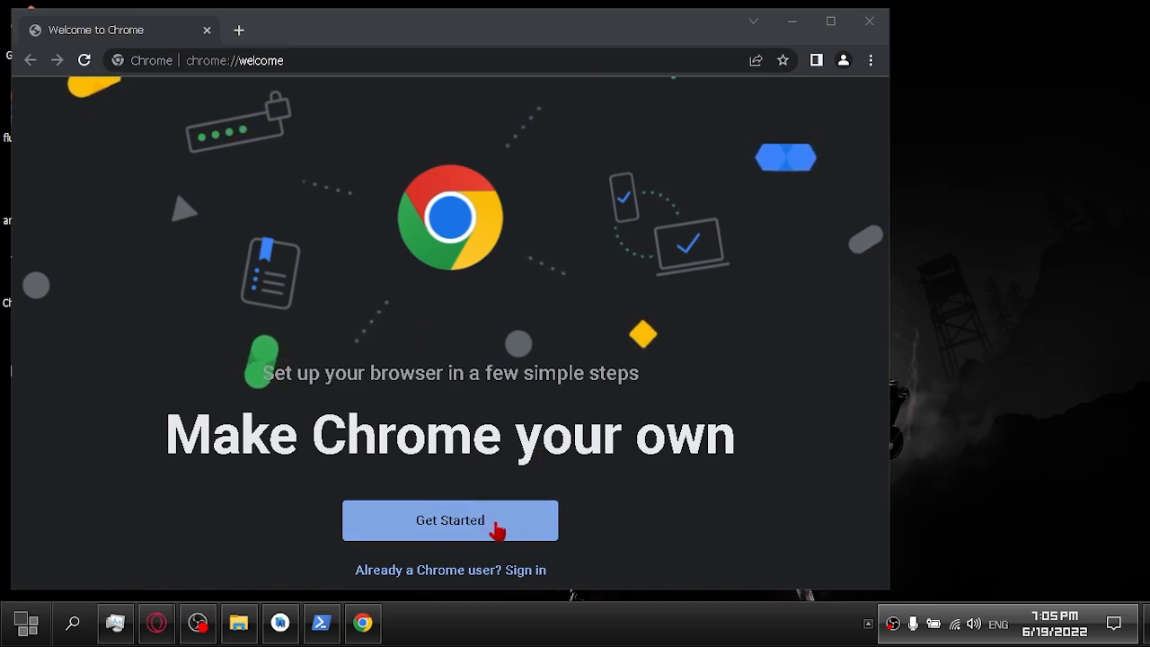
Go through Chrome's welcome setup, deselecting the Maps bookmark, keeping the Default background and skipping the default browser choice.
{"action": "left_click", "coordinate": [497, 530]}
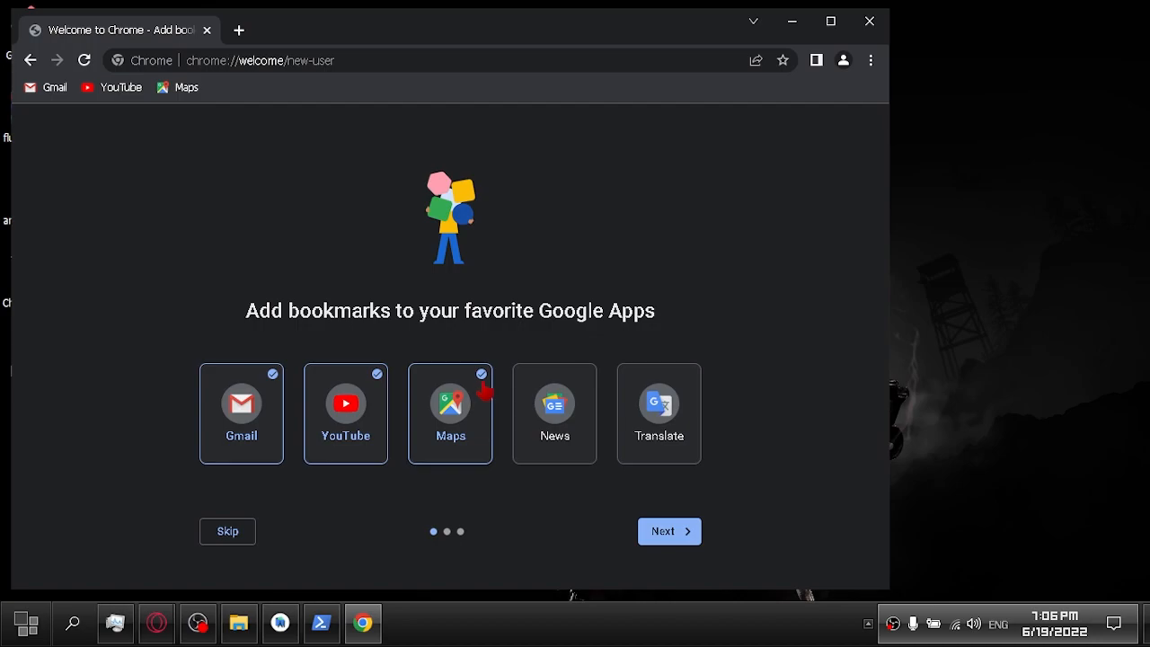
{"action": "left_click", "coordinate": [483, 381]}
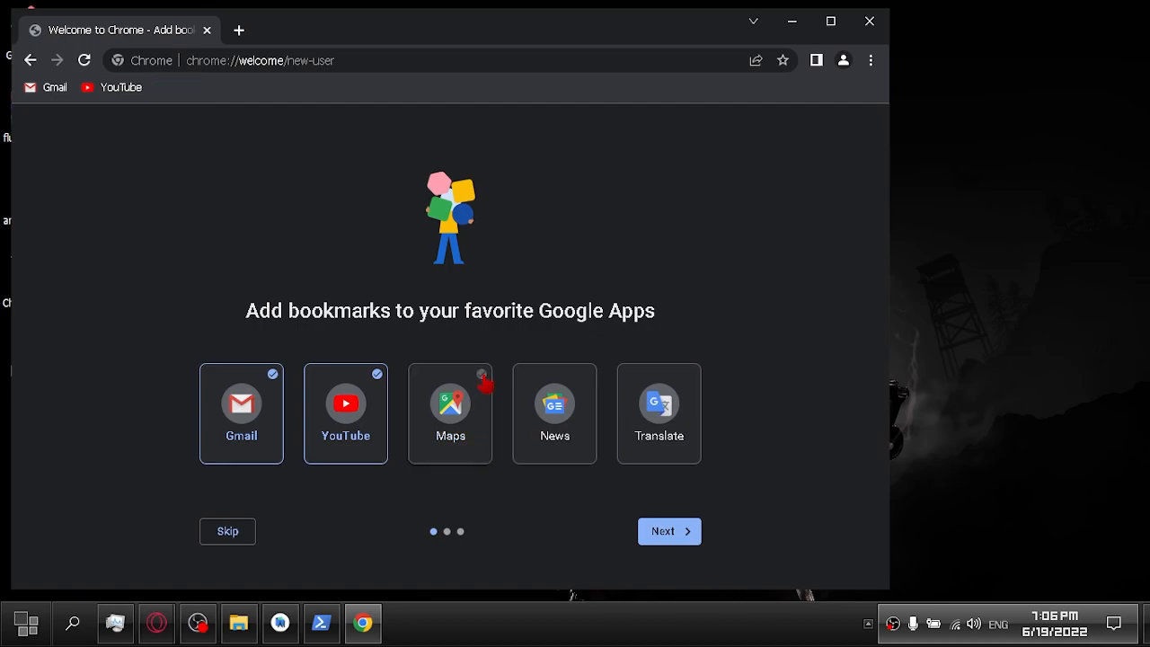
{"action": "left_click", "coordinate": [686, 537]}
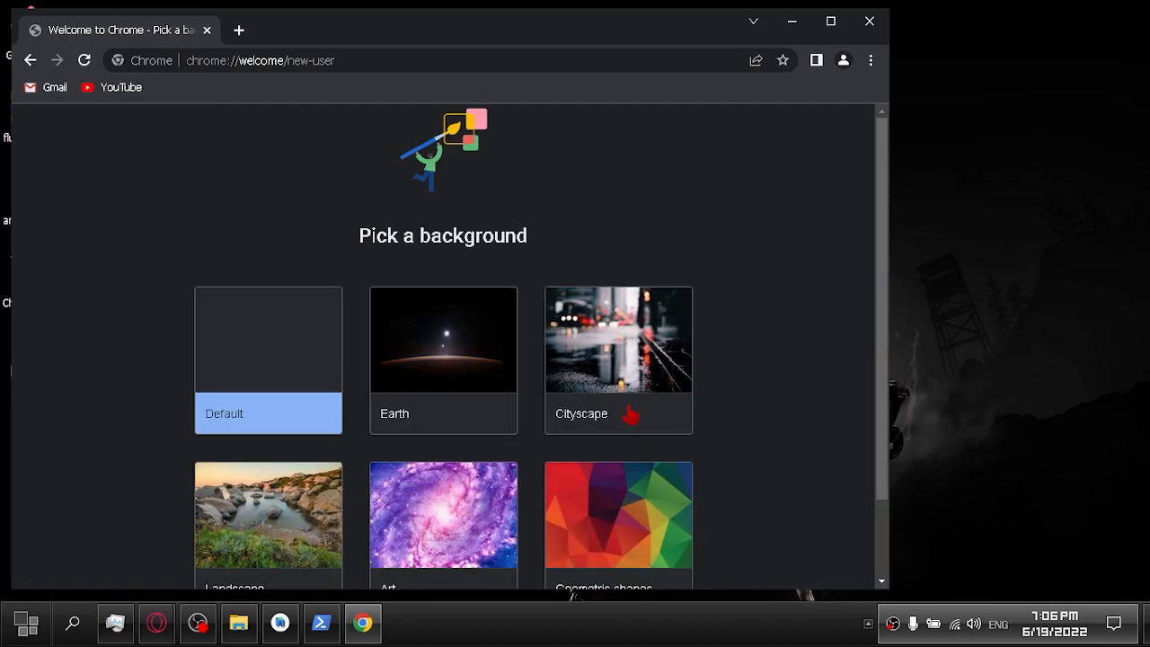
{"action": "scroll", "coordinate": [626, 405], "scroll_direction": "down", "scroll_amount": 2}
{"action": "left_click", "coordinate": [656, 578]}
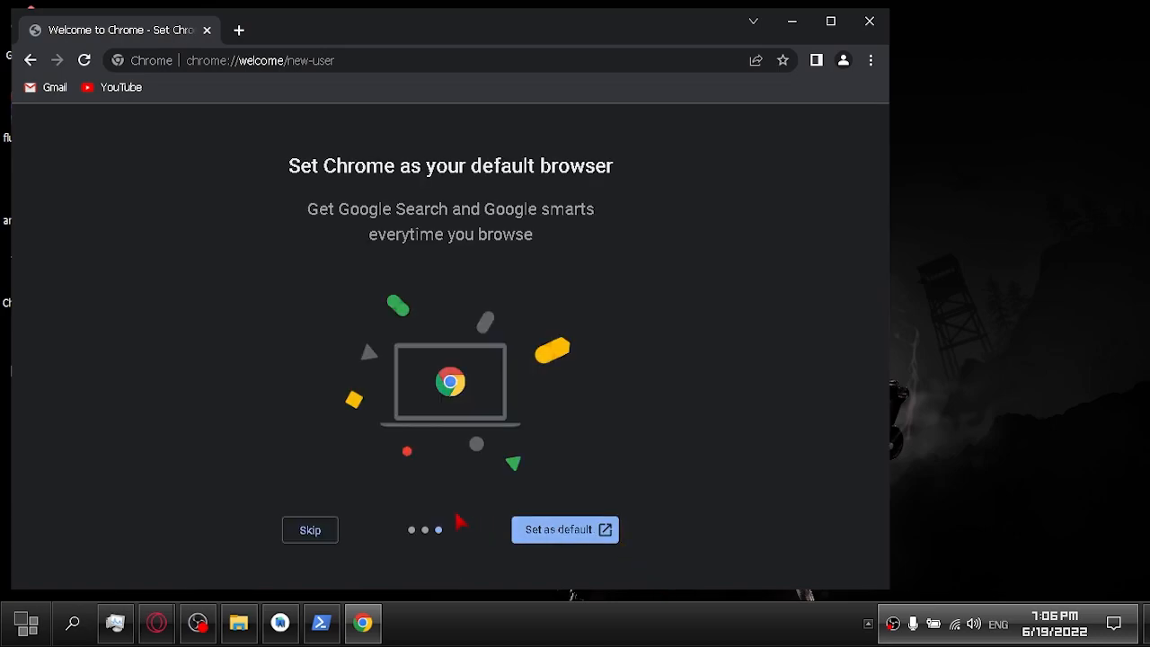
{"action": "left_click", "coordinate": [309, 531]}
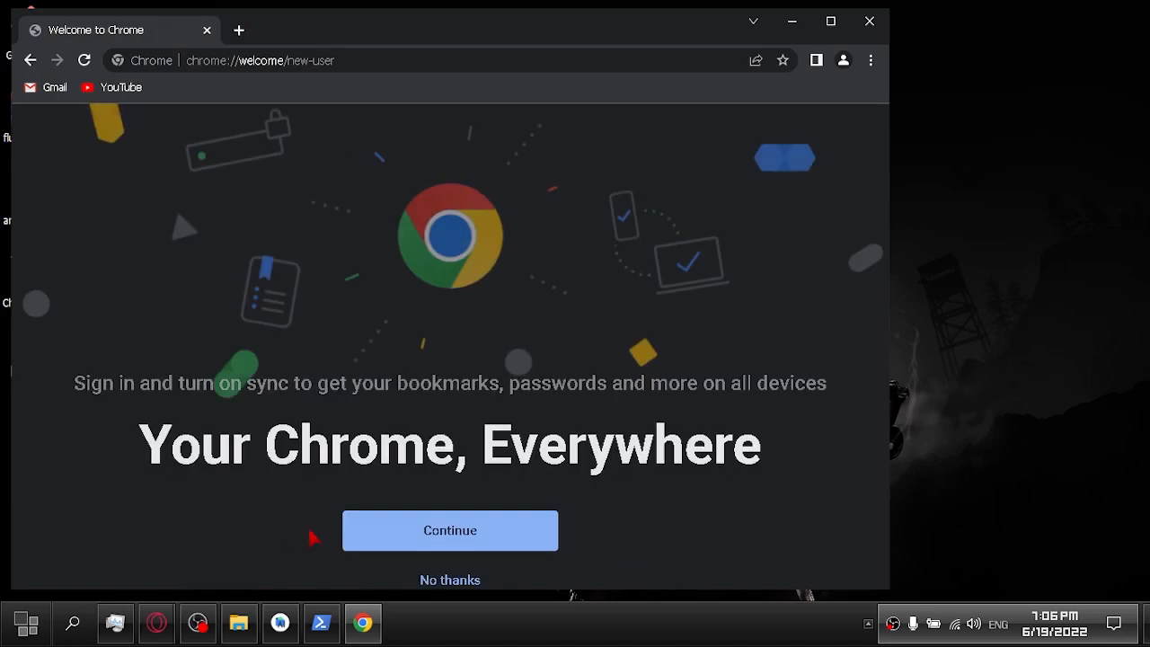
Continue to the Chrome sync sign-in page and close Chrome without signing in.
{"action": "left_click", "coordinate": [501, 536]}
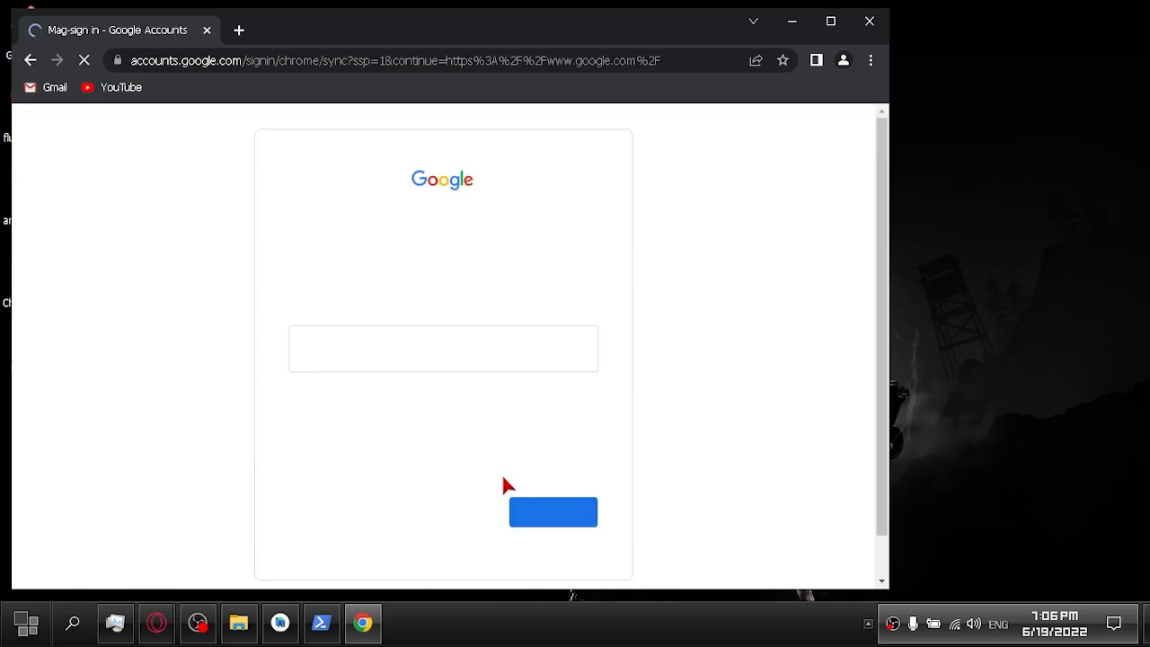
{"action": "left_click", "coordinate": [605, 197]}
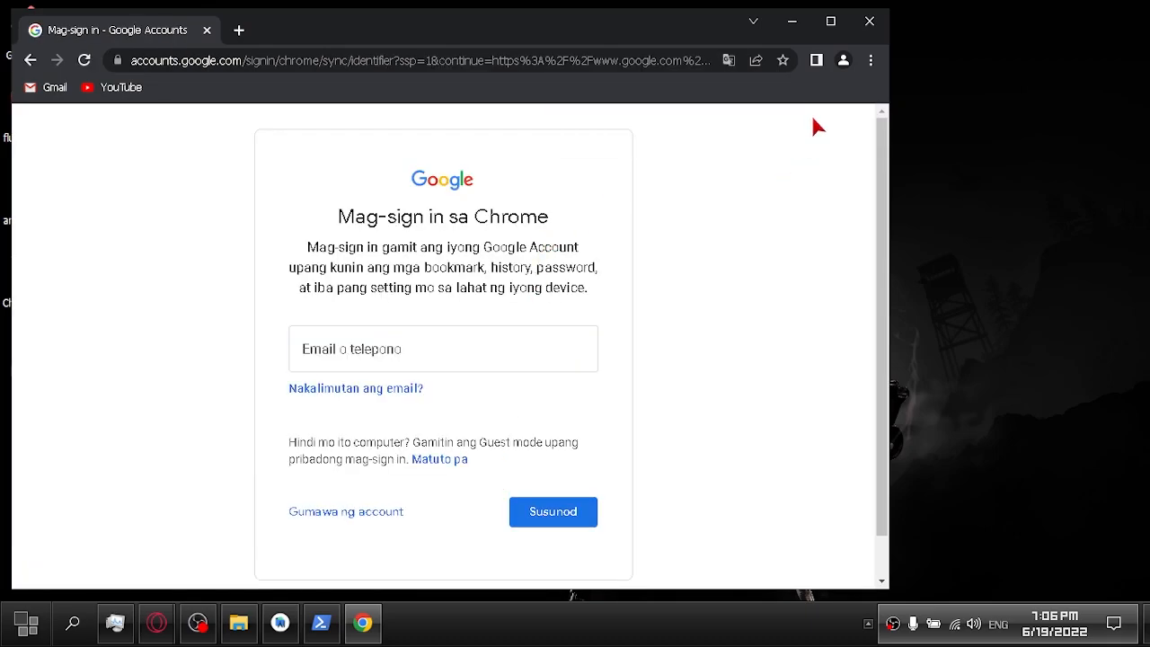
{"action": "left_click", "coordinate": [870, 22]}
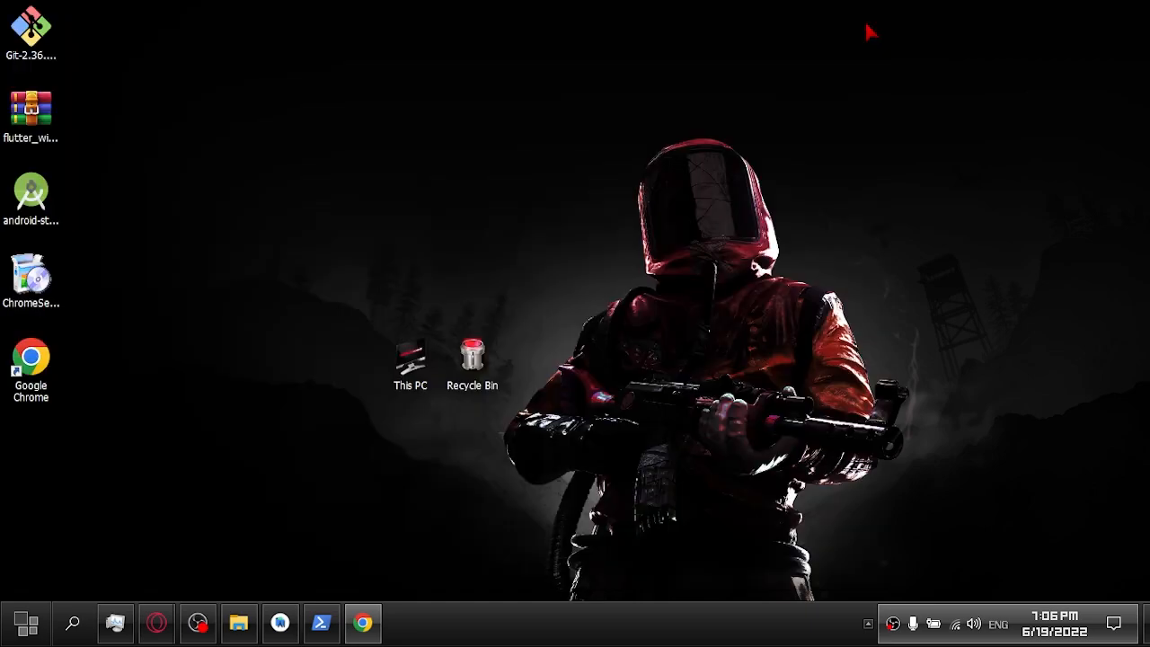
Switch to Windows PowerShell and run flutter doctor to recheck the Chrome item.
{"action": "left_click", "coordinate": [328, 622]}
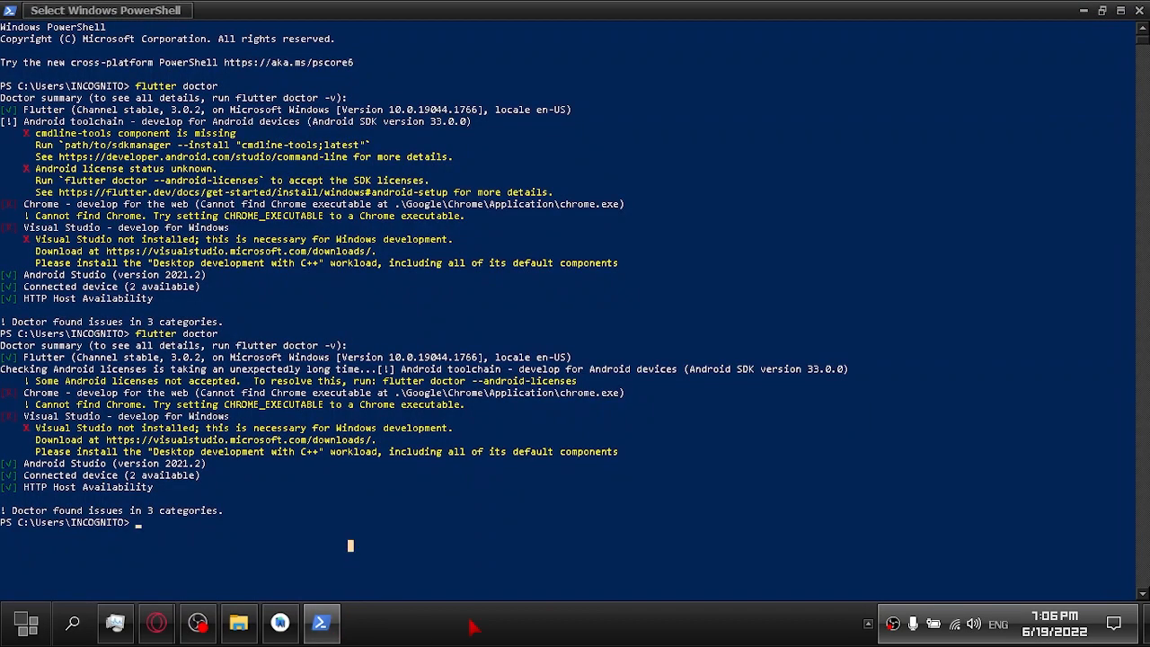
{"action": "scroll", "coordinate": [516, 474], "scroll_direction": "down", "scroll_amount": 5}
{"action": "type", "text": "flutter doc"}
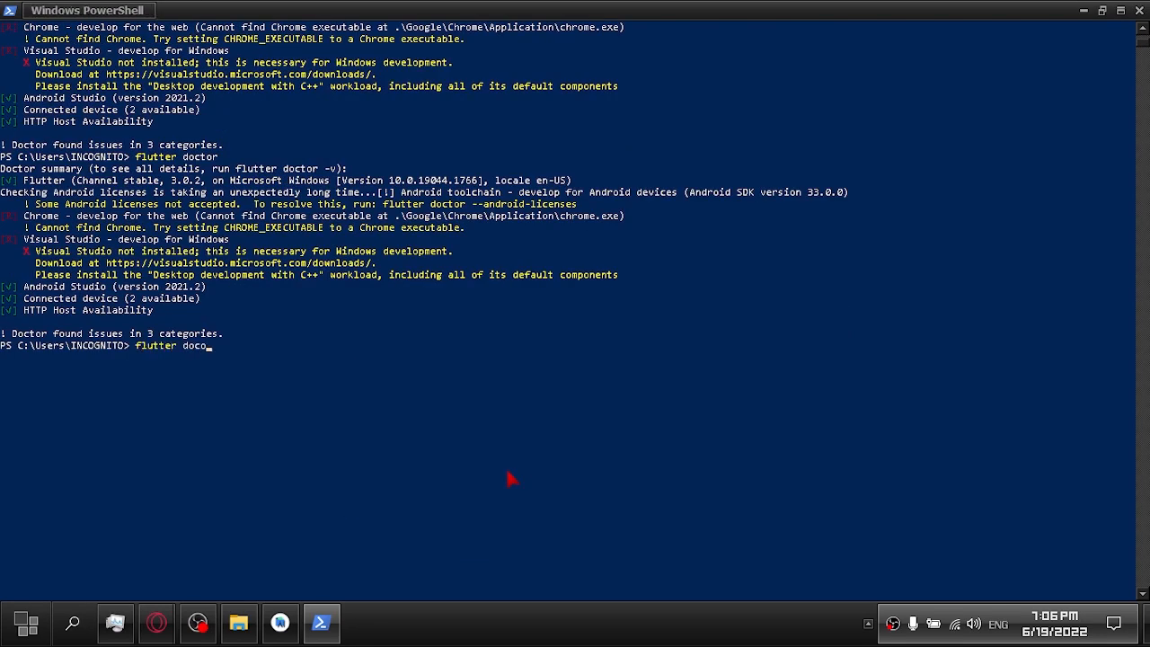
{"action": "type", "text": "tor"}
{"action": "key", "text": "Return"}
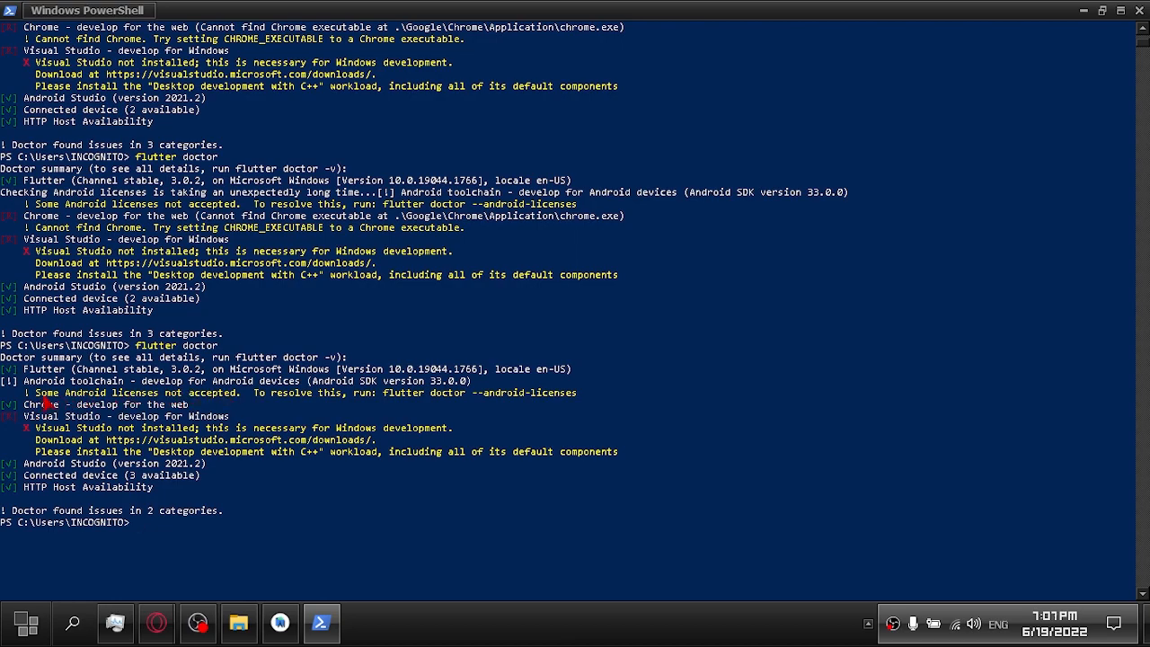
Copy the suggested flutter doctor --android-licenses command from the Android toolchain report and run it at the prompt.
{"action": "mouse_move", "coordinate": [36, 396]}
{"action": "left_mouse_down"}
{"action": "mouse_move", "coordinate": [220, 409]}
{"action": "mouse_move", "coordinate": [238, 395]}
{"action": "left_mouse_up"}
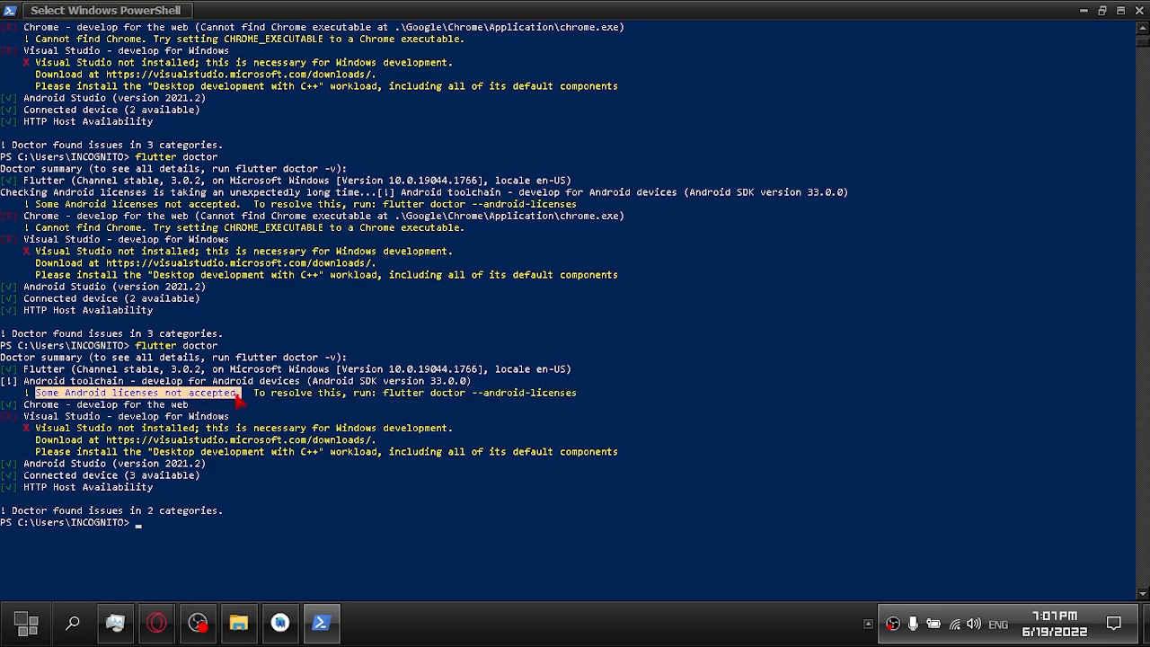
{"action": "left_click", "coordinate": [291, 404]}
{"action": "left_click_drag", "start_coordinate": [384, 396], "coordinate": [576, 406]}
{"action": "key", "text": "super+c"}
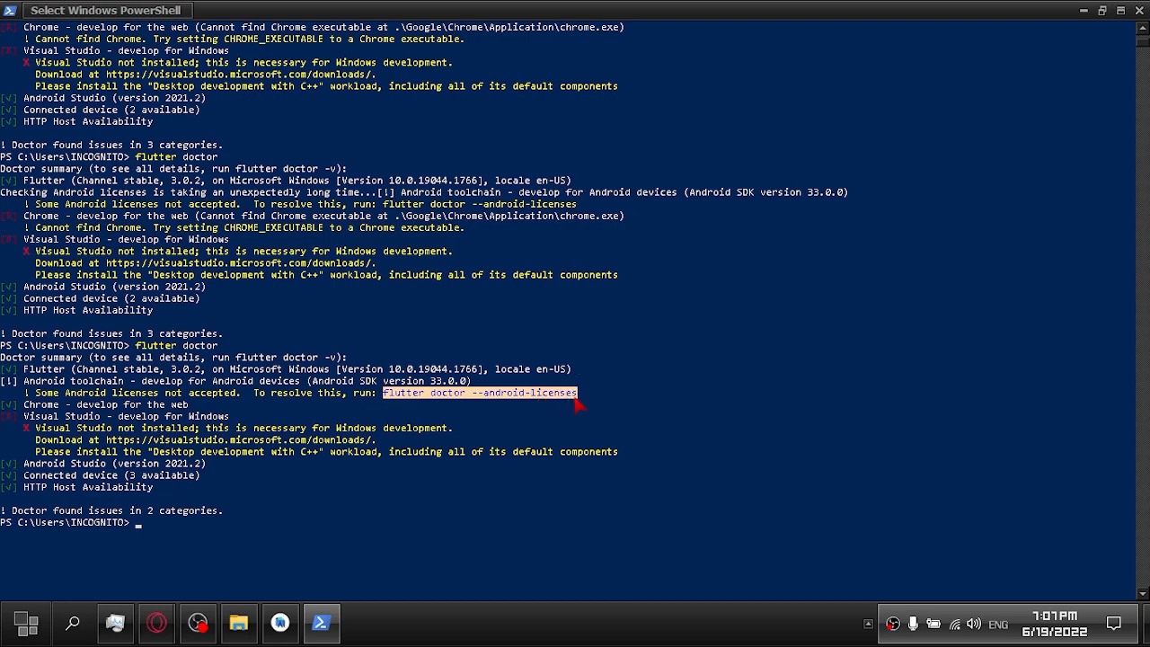
{"action": "right_click", "coordinate": [576, 406]}
{"action": "left_click", "coordinate": [241, 533]}
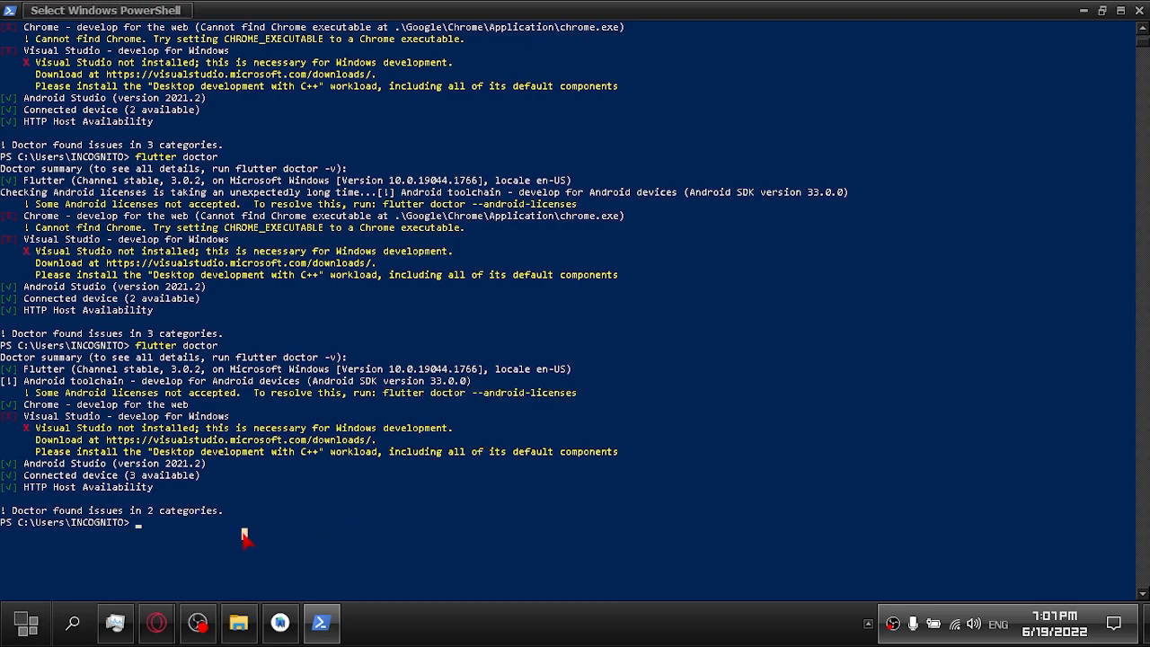
{"action": "right_click", "coordinate": [242, 529]}
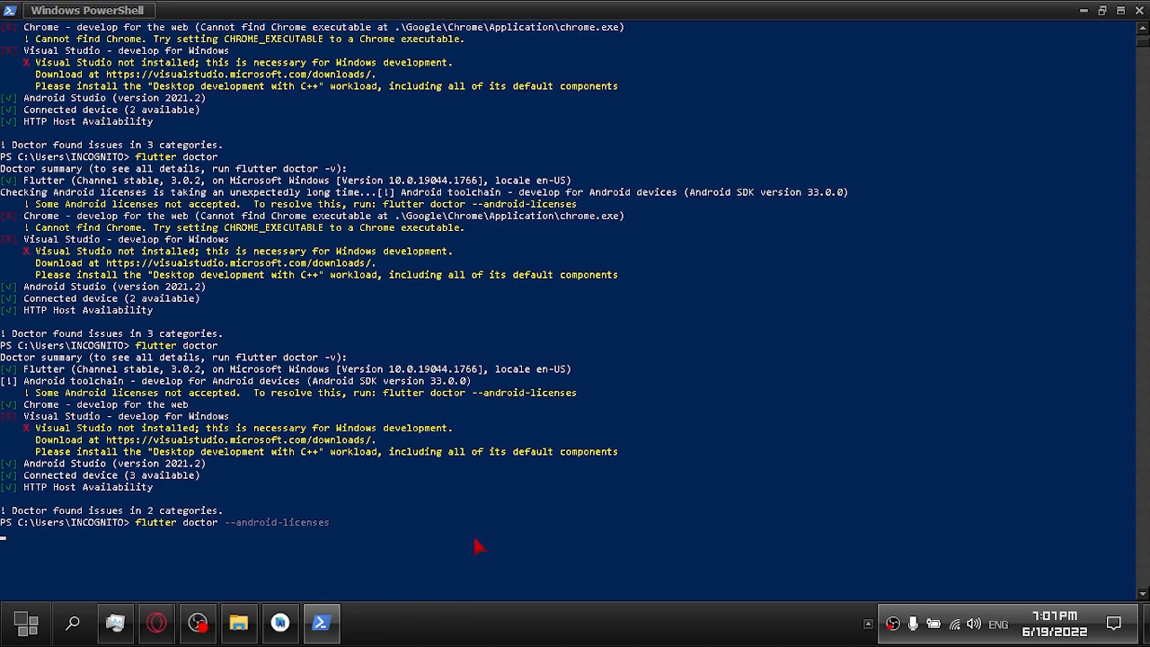
{"action": "scroll", "coordinate": [471, 539], "scroll_direction": "down", "scroll_amount": 7}
{"action": "key", "text": "Return"}
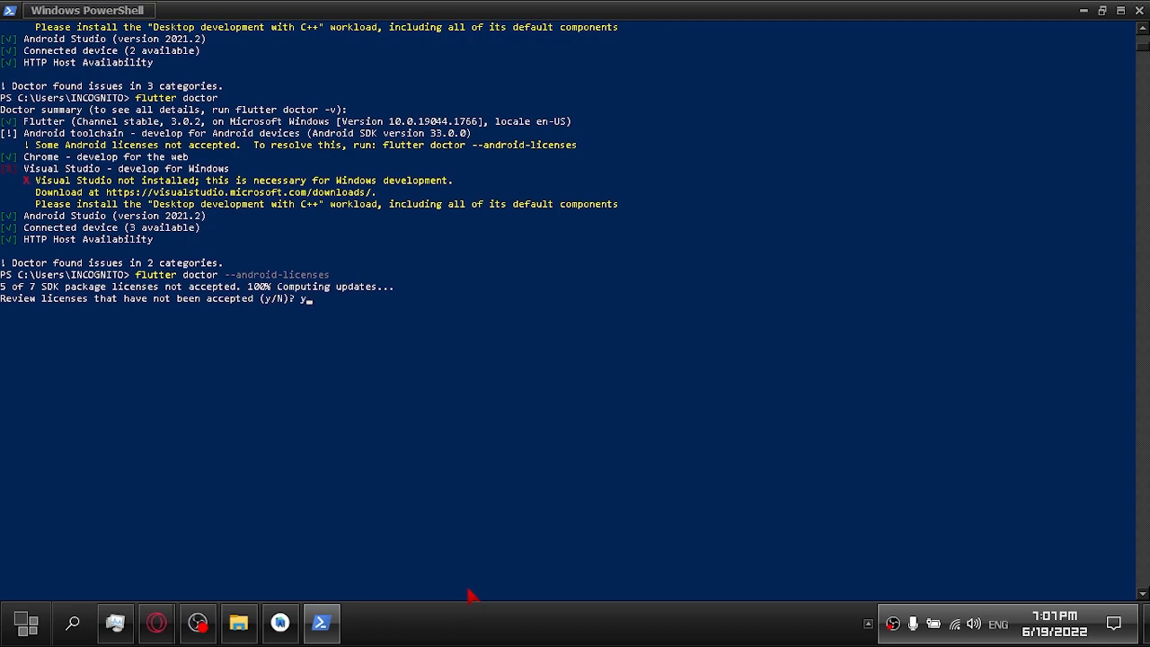
Agree to review the pending Android SDK licenses and accept each one with y.
{"action": "type", "text": "y"}
{"action": "key", "text": "Return"}
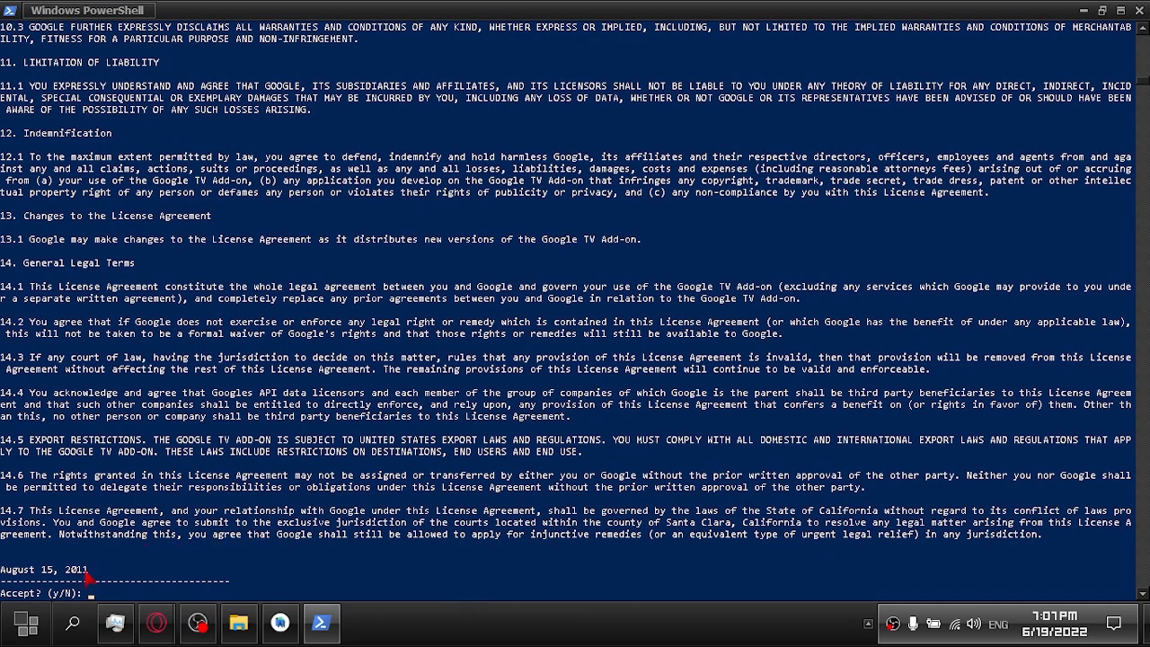
{"action": "type", "text": "y"}
{"action": "key", "text": "Return"}
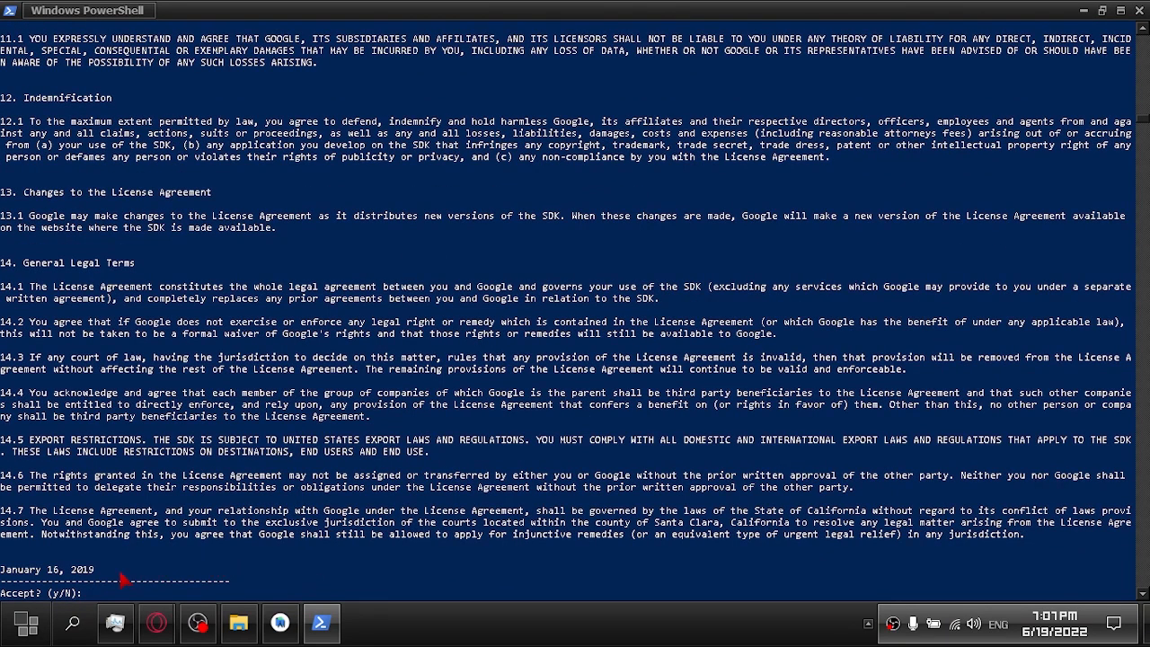
{"action": "type", "text": "y"}
{"action": "key", "text": "Return"}
{"action": "type", "text": "y"}
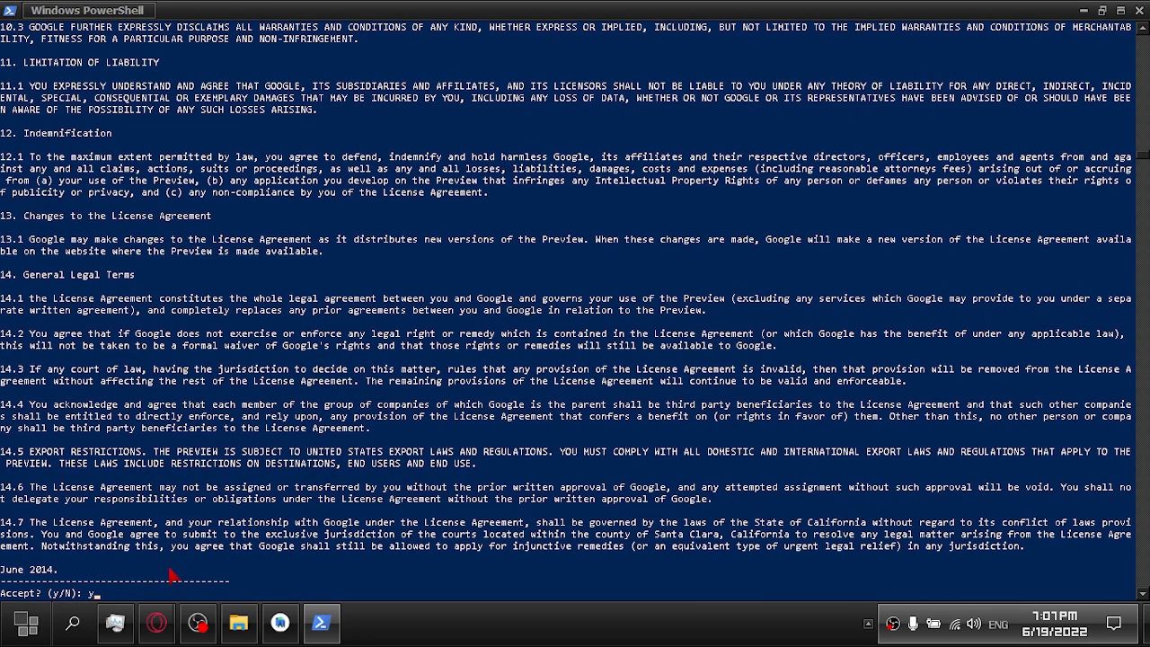
{"action": "key", "text": "Return"}
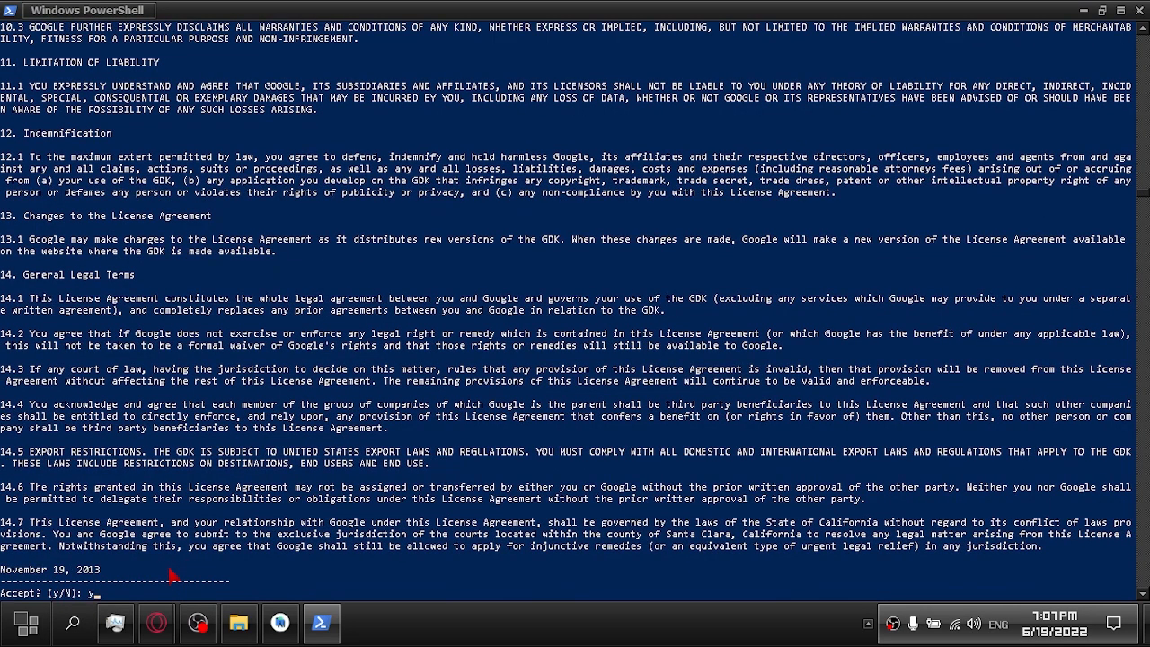
{"action": "key", "text": "Return"}
{"action": "type", "text": "y"}
{"action": "key", "text": "Return"}
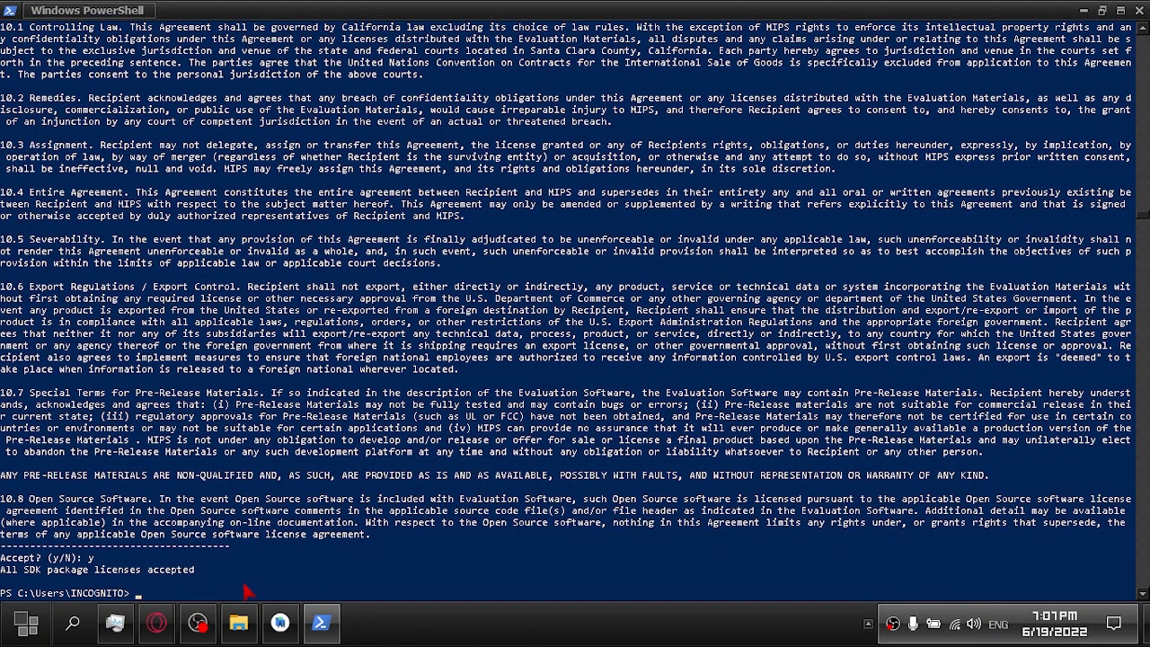
Run flutter doctor again and highlight the Visual Studio section of its report.
{"action": "type", "text": "flutter doctor"}
{"action": "key", "text": "Return"}
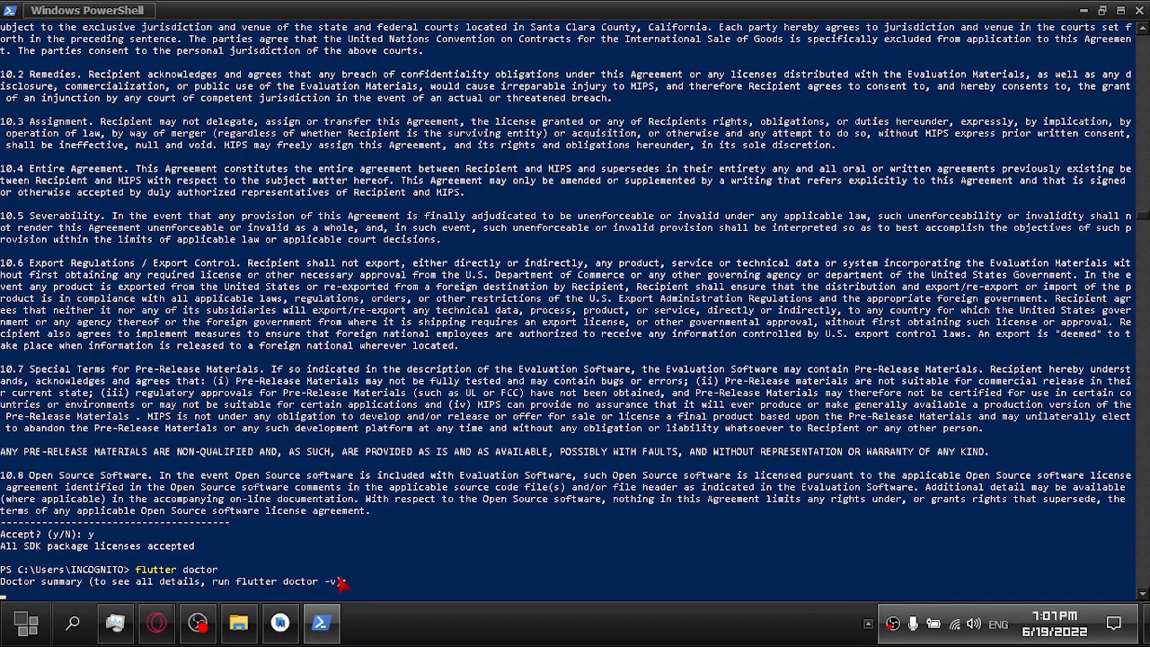
{"action": "scroll", "coordinate": [653, 596], "scroll_direction": "down", "scroll_amount": 6}
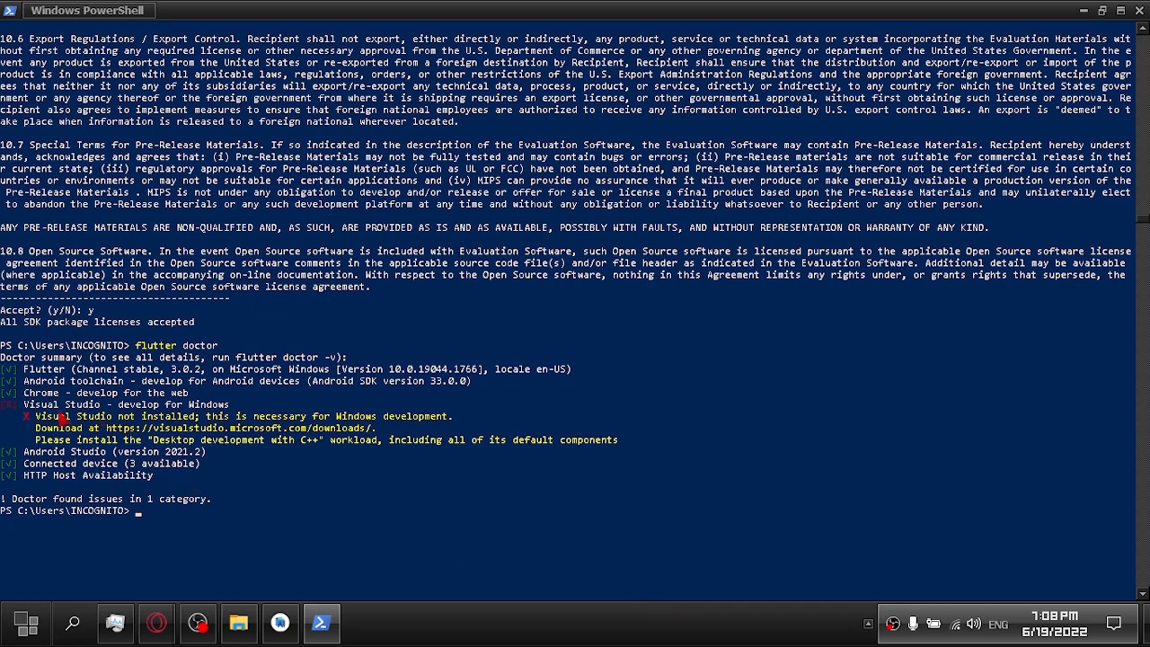
{"action": "left_click_drag", "start_coordinate": [12, 406], "coordinate": [630, 447]}
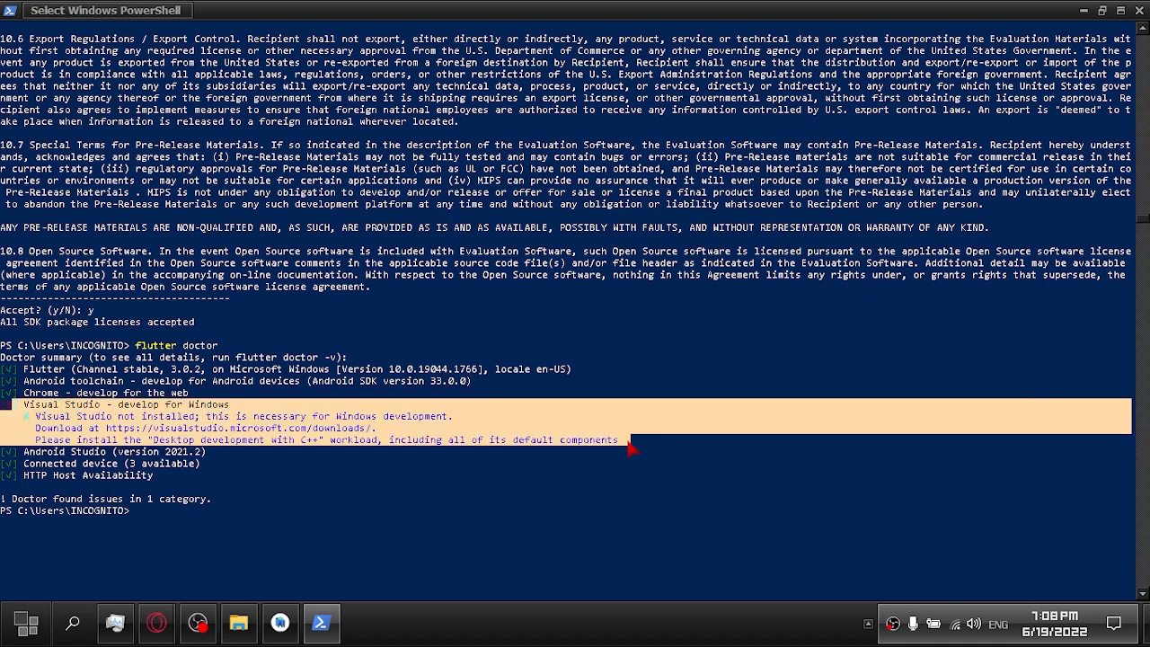
{"action": "left_click", "coordinate": [632, 472]}
Open the Set up an editor page from the end of Flutter's Windows install guide and view the Install Android Studio section.
{"action": "left_click", "coordinate": [631, 636]}
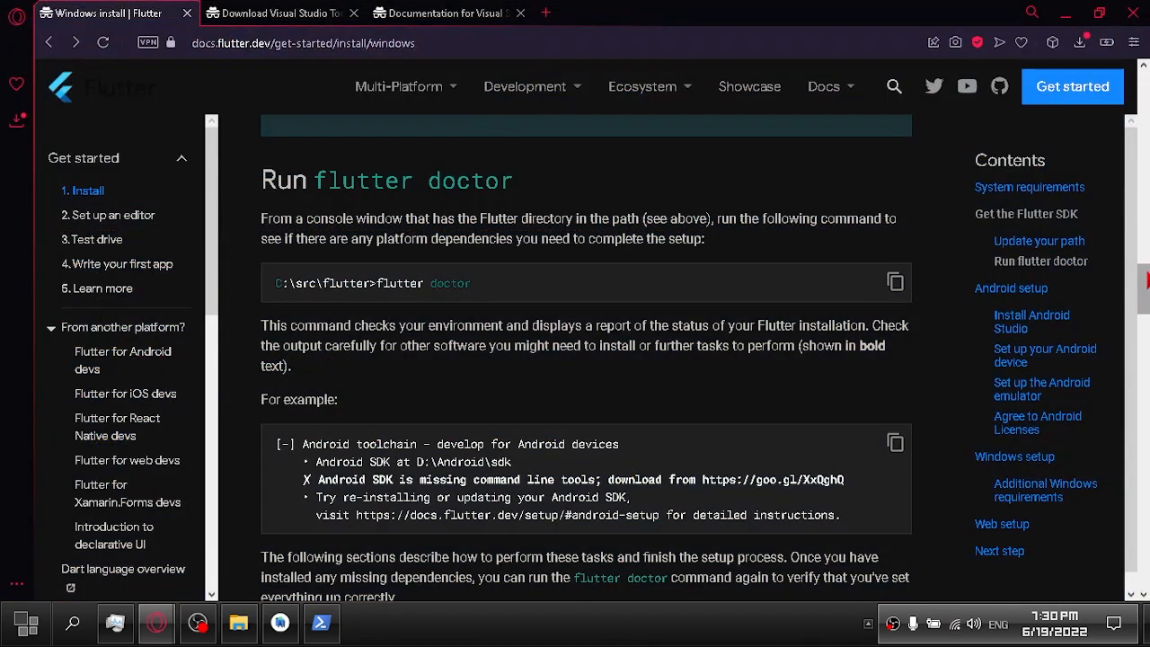
{"action": "left_click_drag", "start_coordinate": [1143, 288], "coordinate": [1139, 575]}
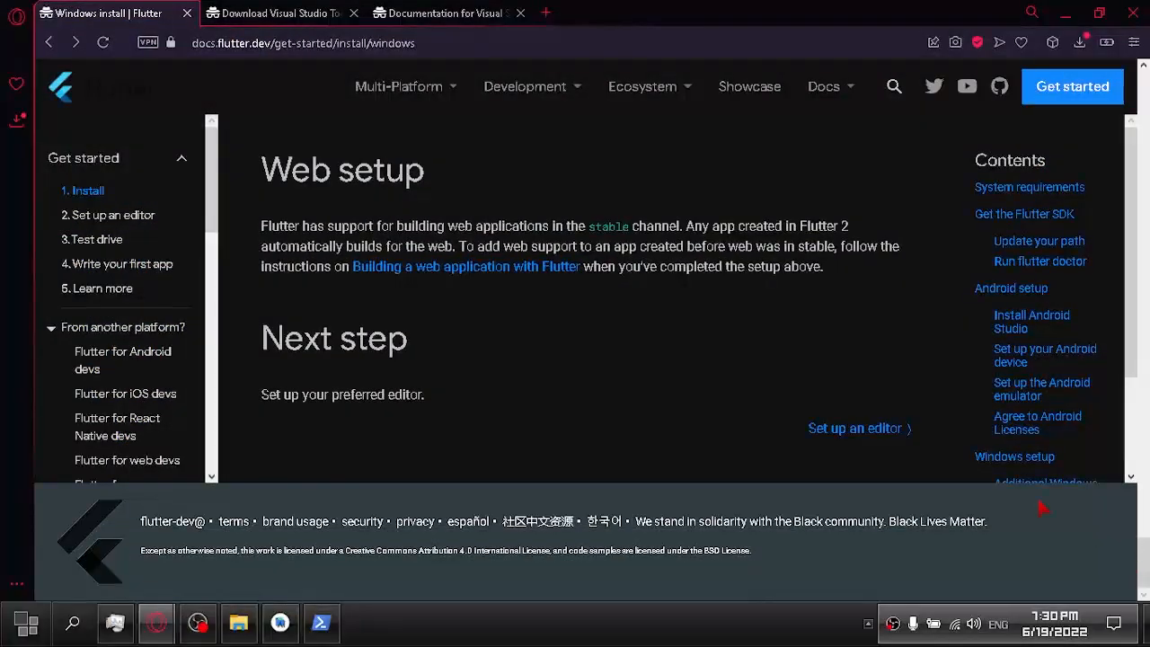
{"action": "left_click", "coordinate": [869, 443]}
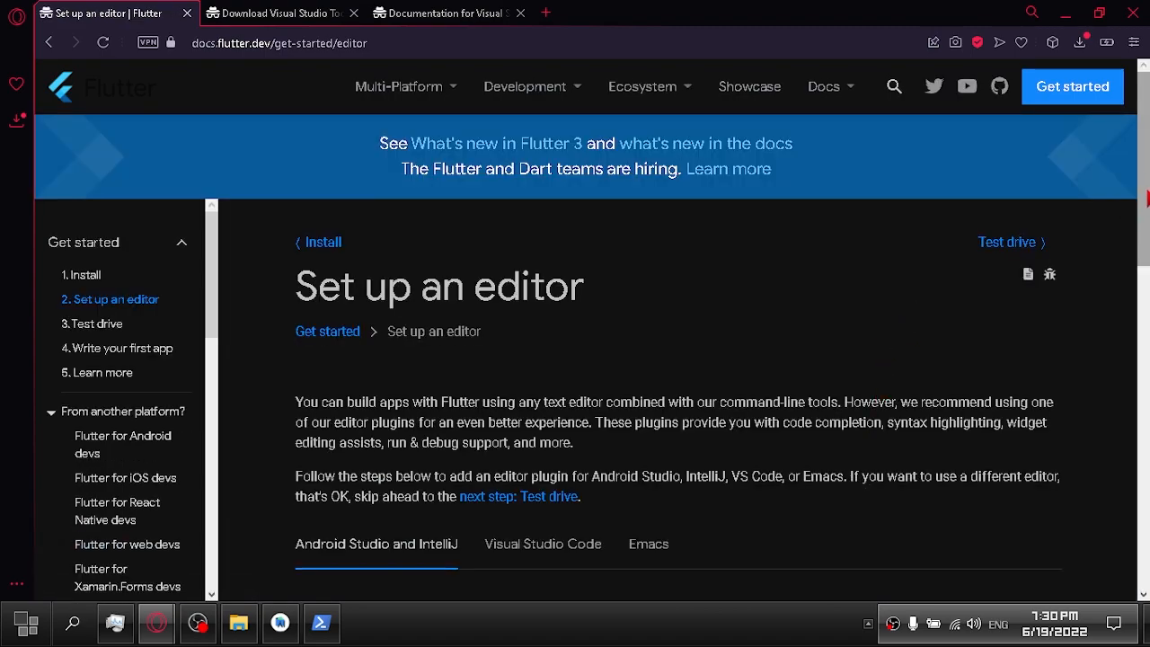
{"action": "left_click_drag", "start_coordinate": [1147, 197], "coordinate": [1139, 312]}
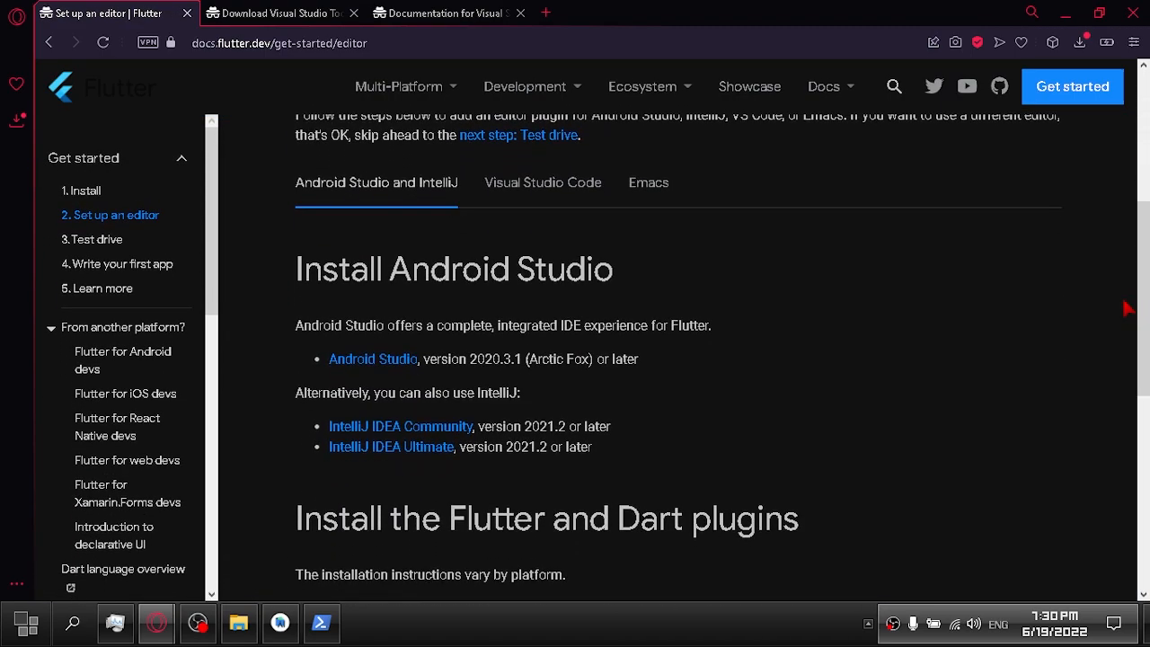
Download the stable Windows build of VS Code through the link in Flutter's editor guide and save the installer to the Desktop.
{"action": "left_click", "coordinate": [539, 187]}
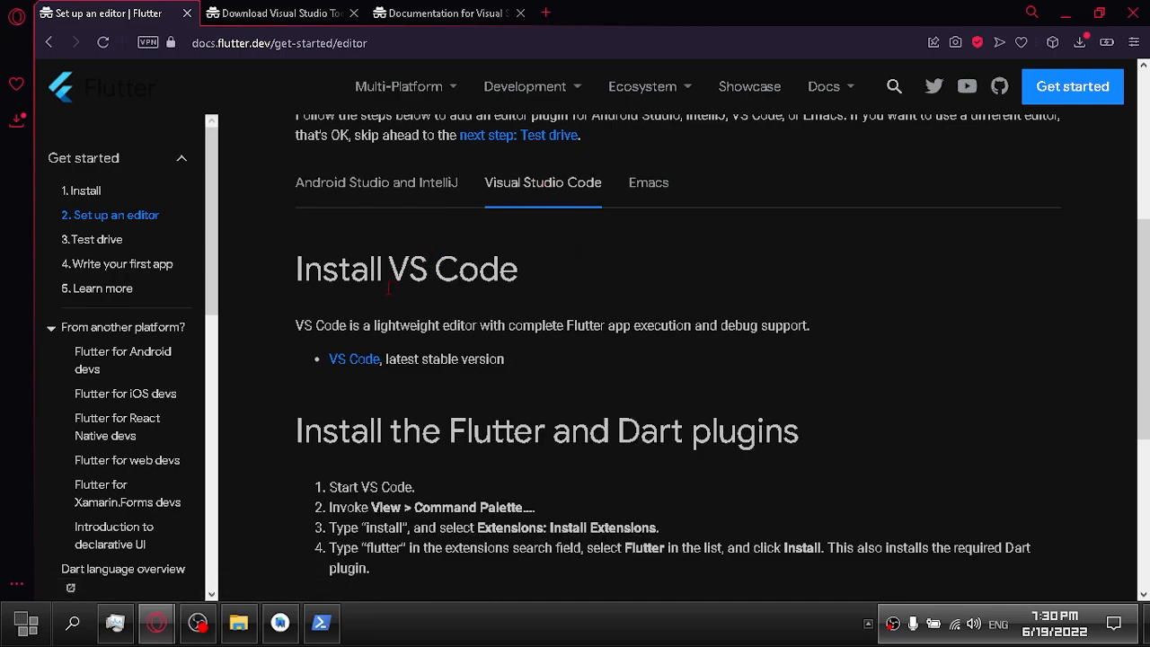
{"action": "left_click", "coordinate": [350, 364]}
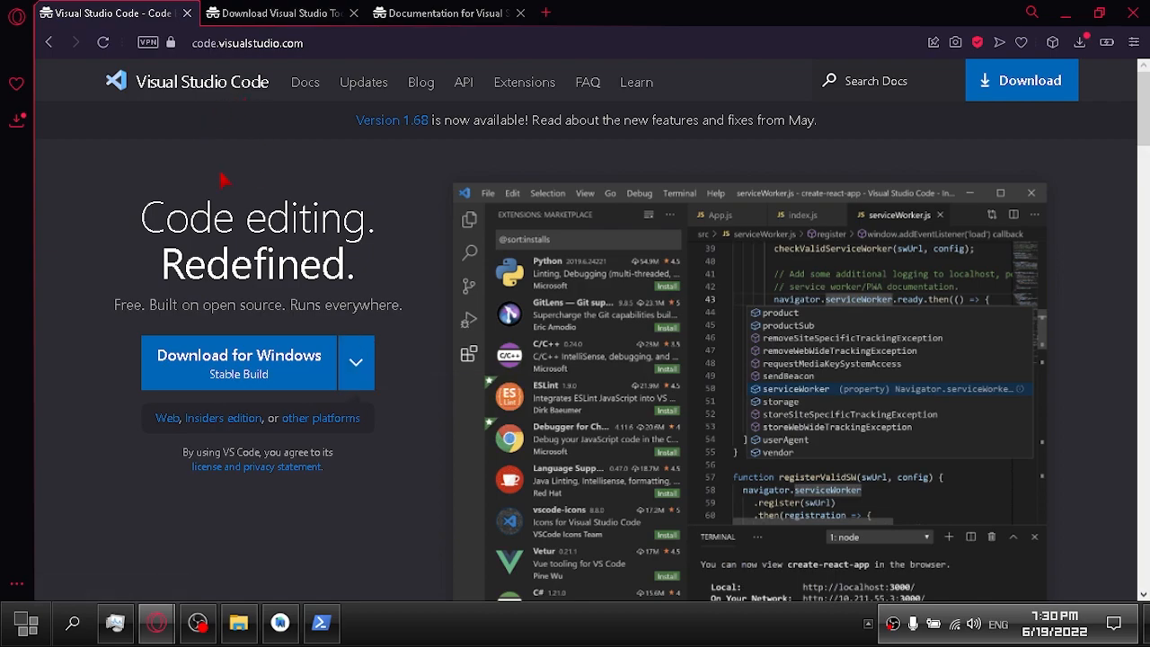
{"action": "left_click", "coordinate": [252, 369]}
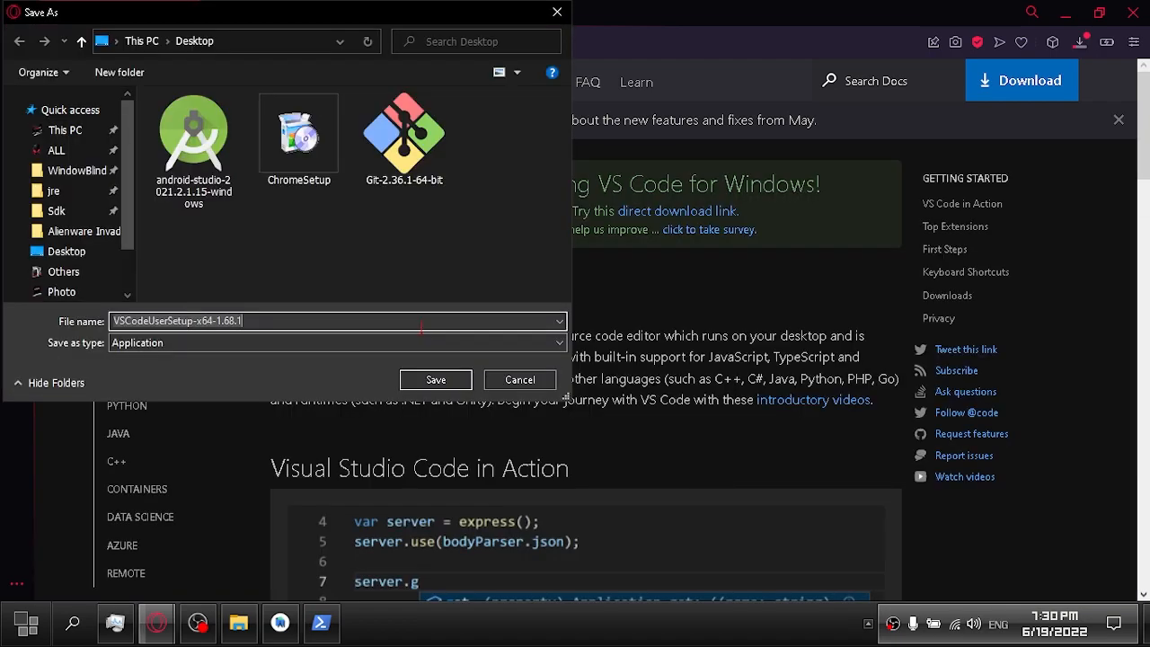
{"action": "left_click", "coordinate": [439, 382]}
Install Visual Studio Code from the downloaded setup file, accepting the license and keeping all default options, and launch it on finishing.
{"action": "key", "text": "super+d"}
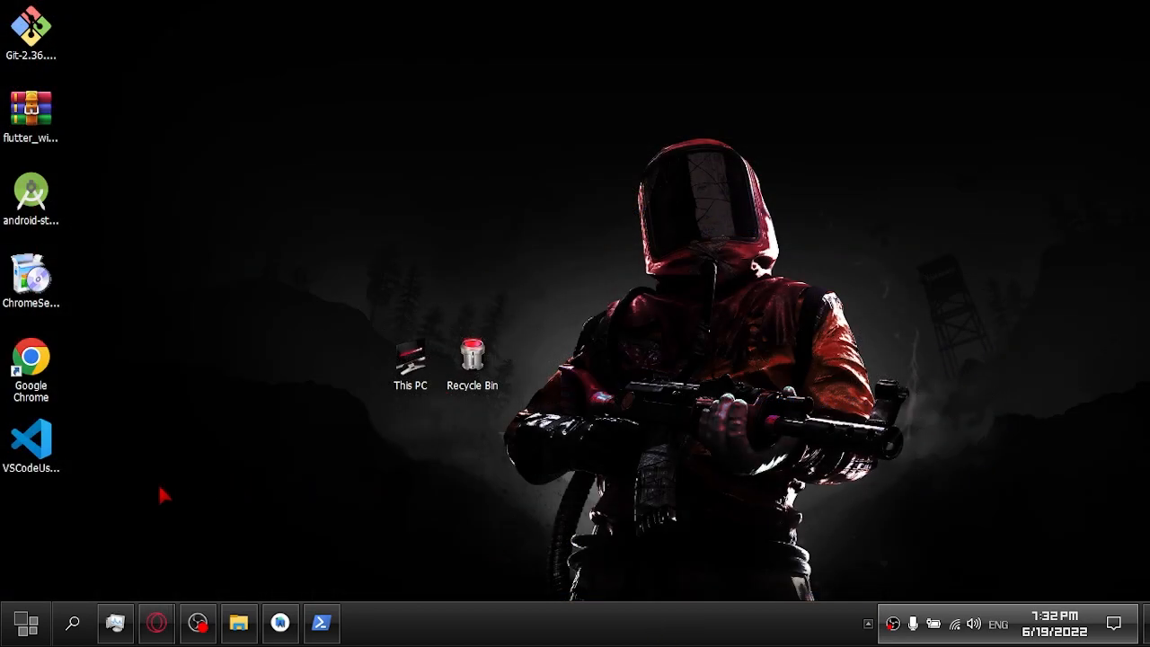
{"action": "double_click", "coordinate": [31, 442]}
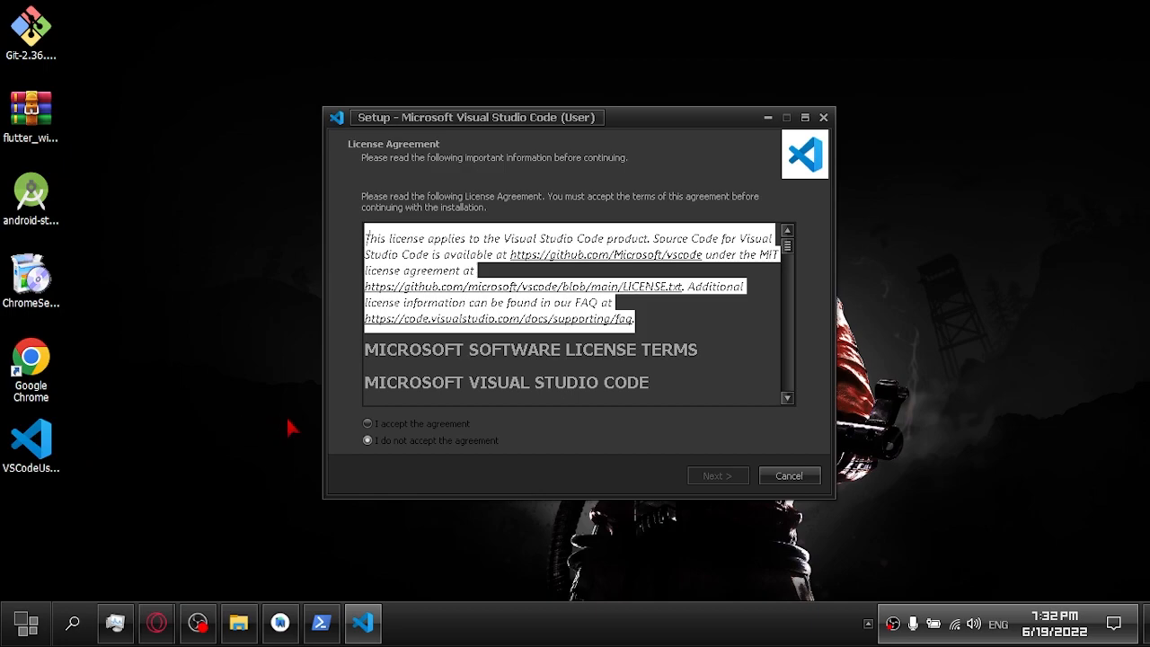
{"action": "left_click", "coordinate": [367, 423]}
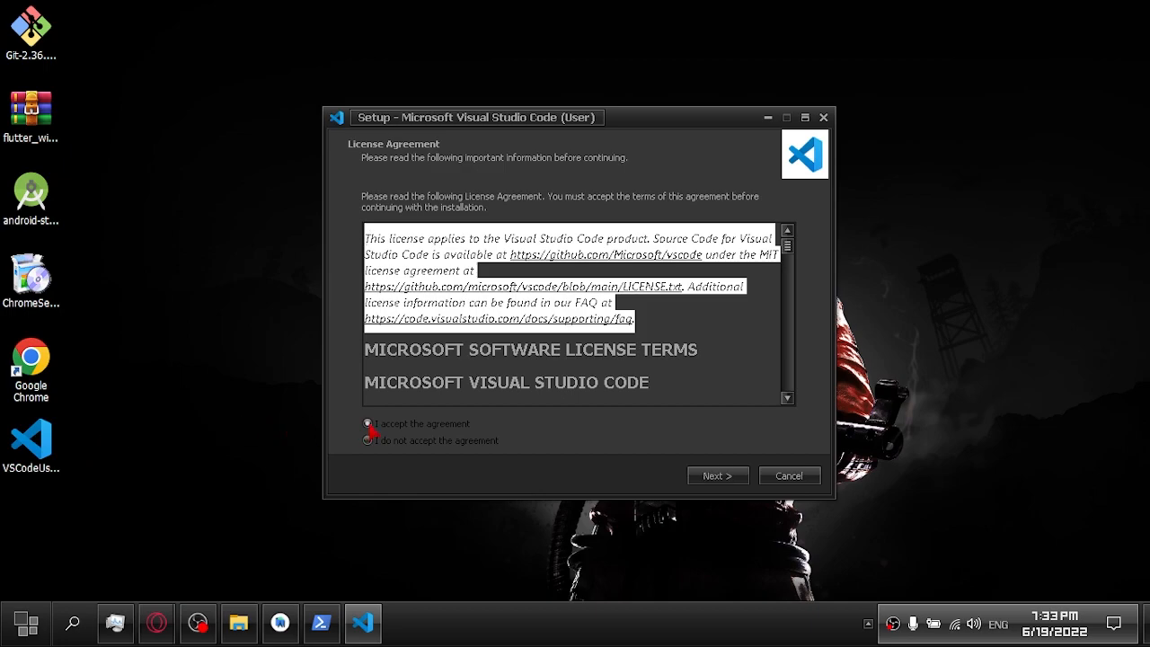
{"action": "left_click", "coordinate": [728, 476]}
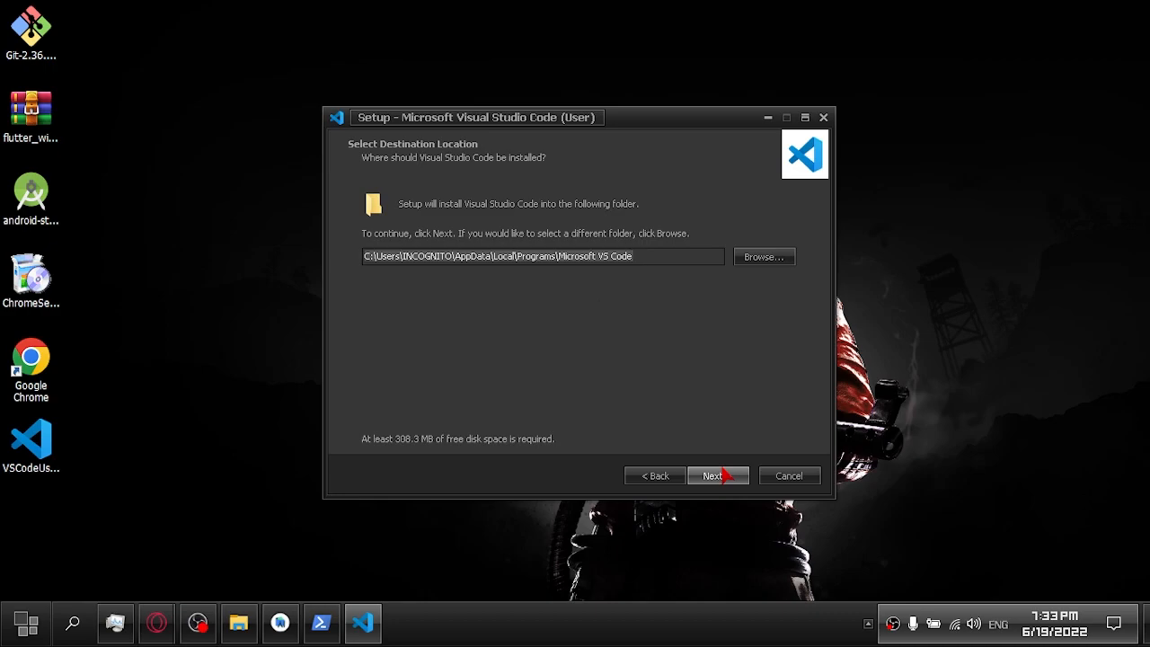
{"action": "left_click", "coordinate": [727, 476]}
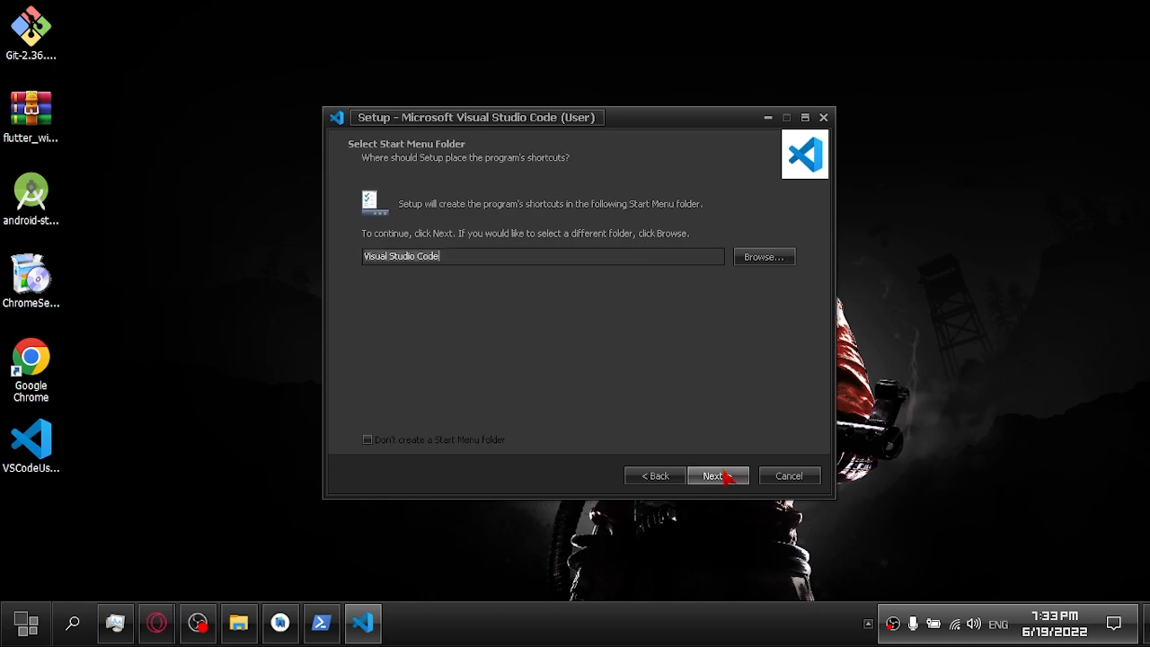
{"action": "left_click", "coordinate": [728, 476]}
{"action": "left_click", "coordinate": [727, 477]}
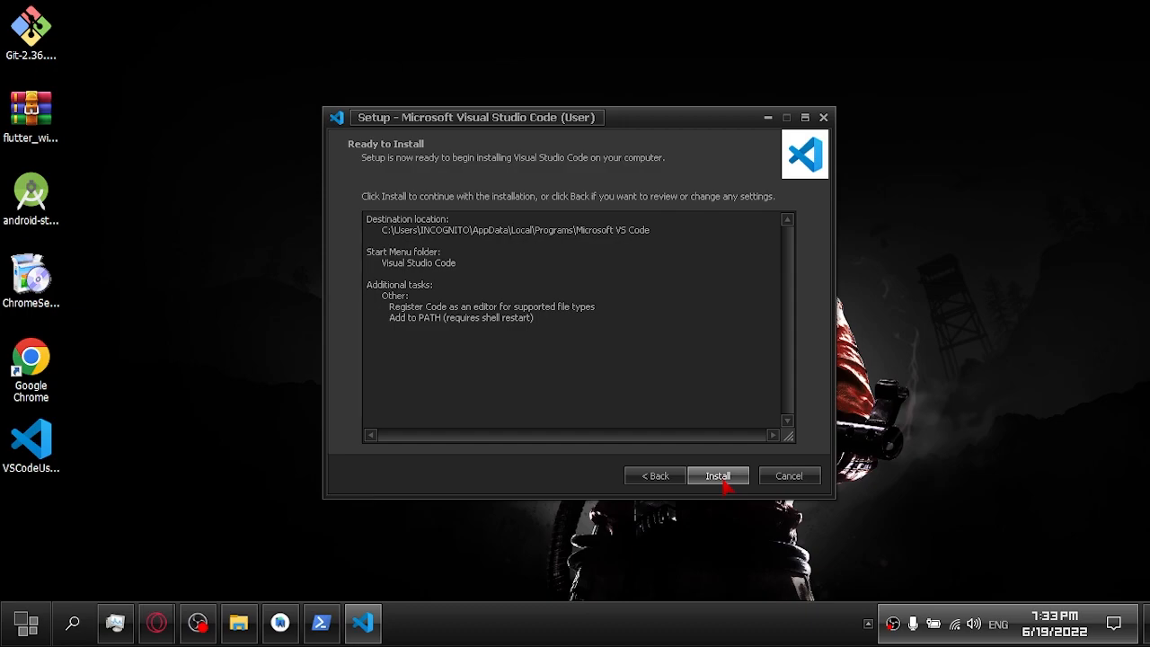
{"action": "left_click", "coordinate": [723, 478]}
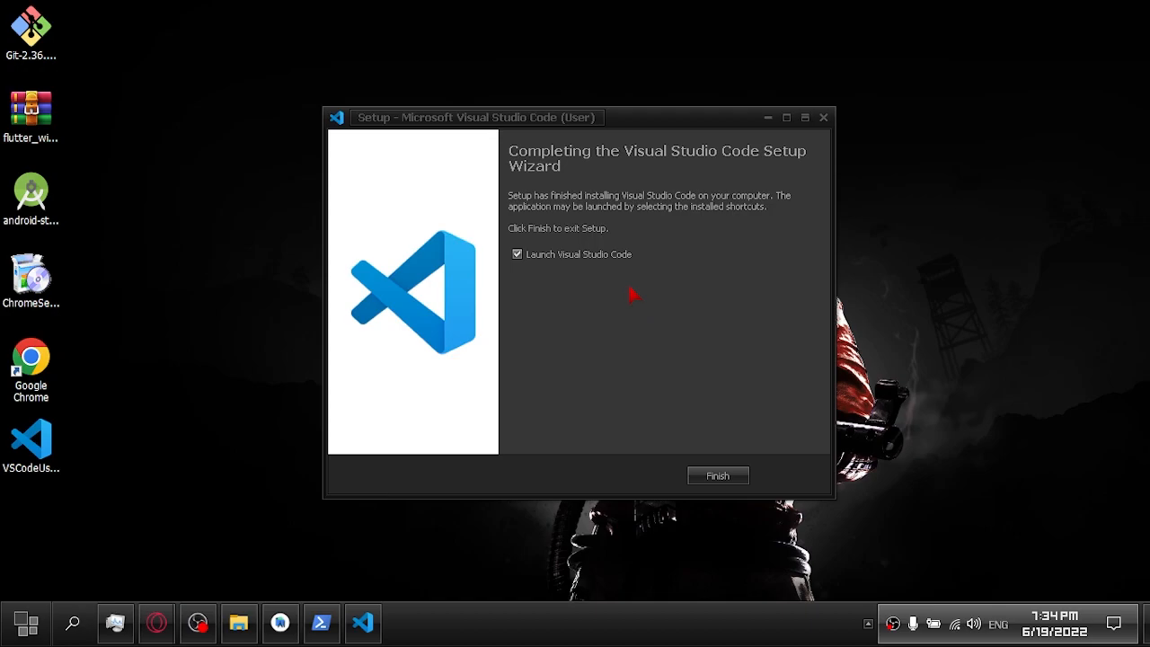
{"action": "left_click", "coordinate": [717, 476]}
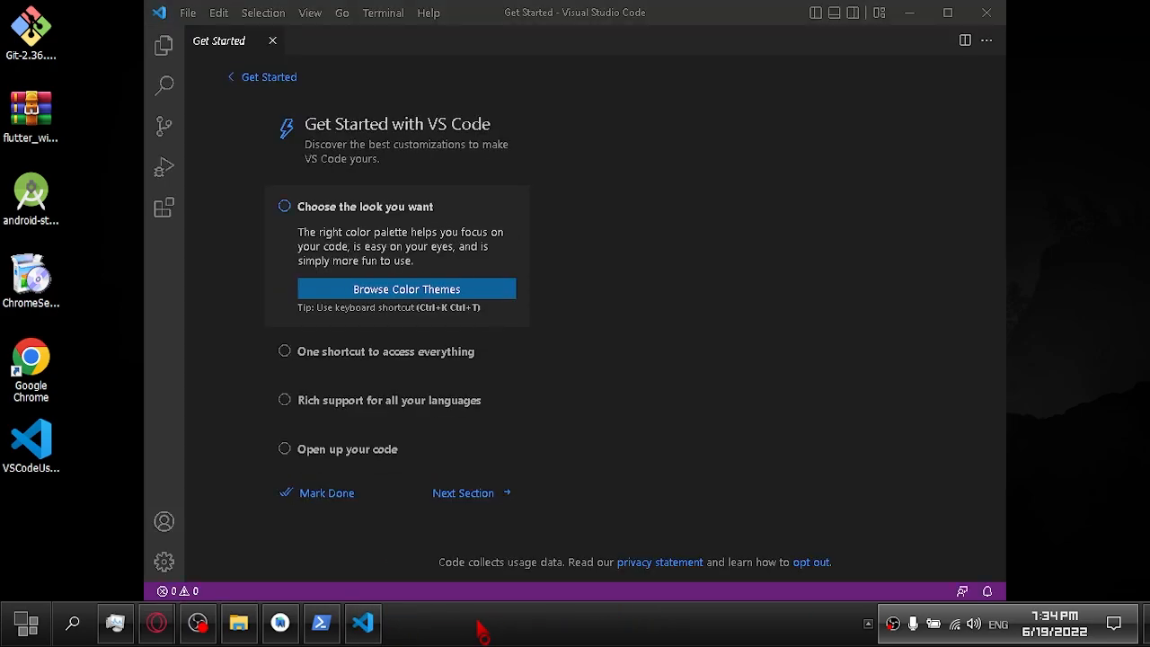
Maximize the editor window and set the color theme back to Dark after trying Dark High Contrast.
{"action": "left_click", "coordinate": [947, 13]}
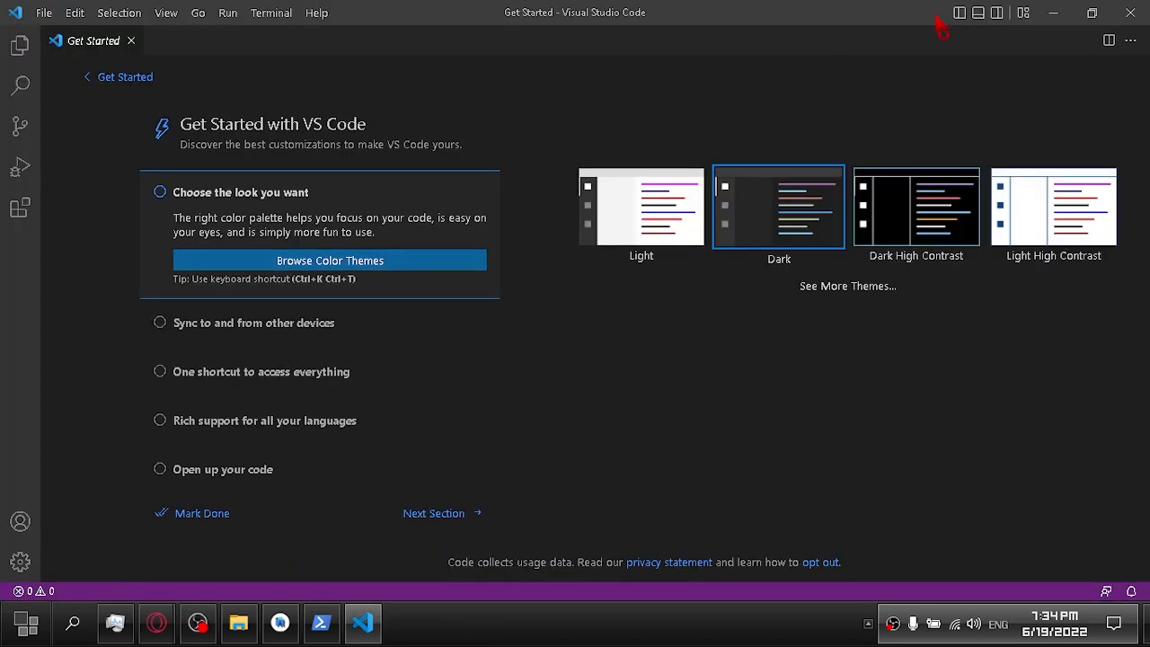
{"action": "left_click", "coordinate": [892, 226]}
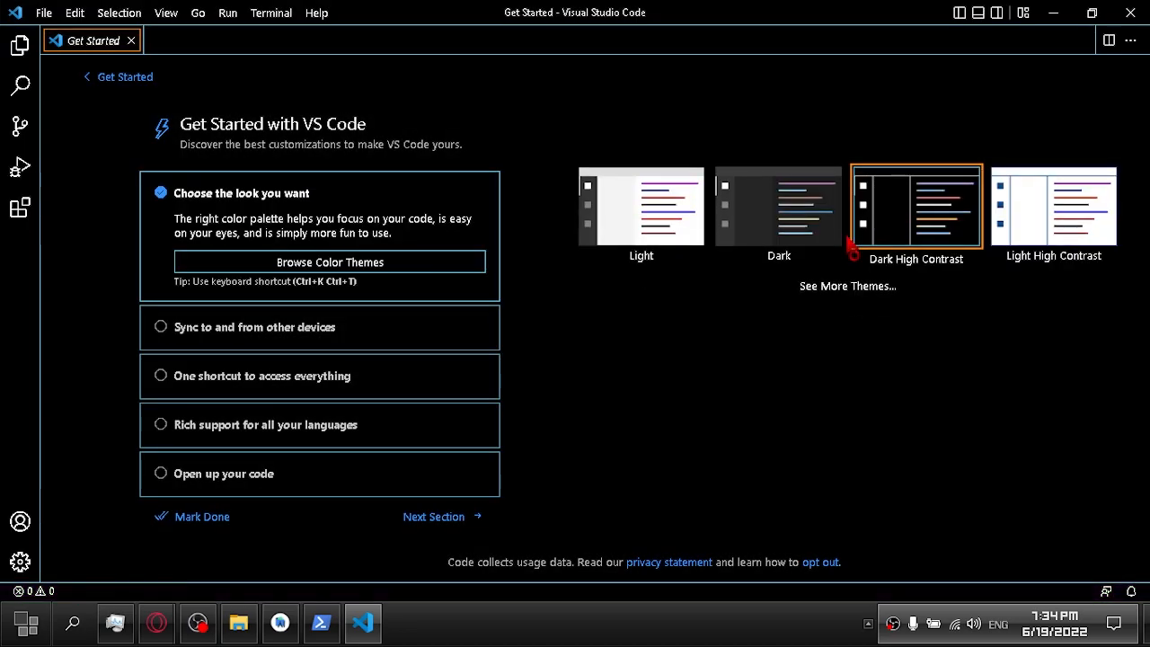
{"action": "left_click", "coordinate": [763, 230]}
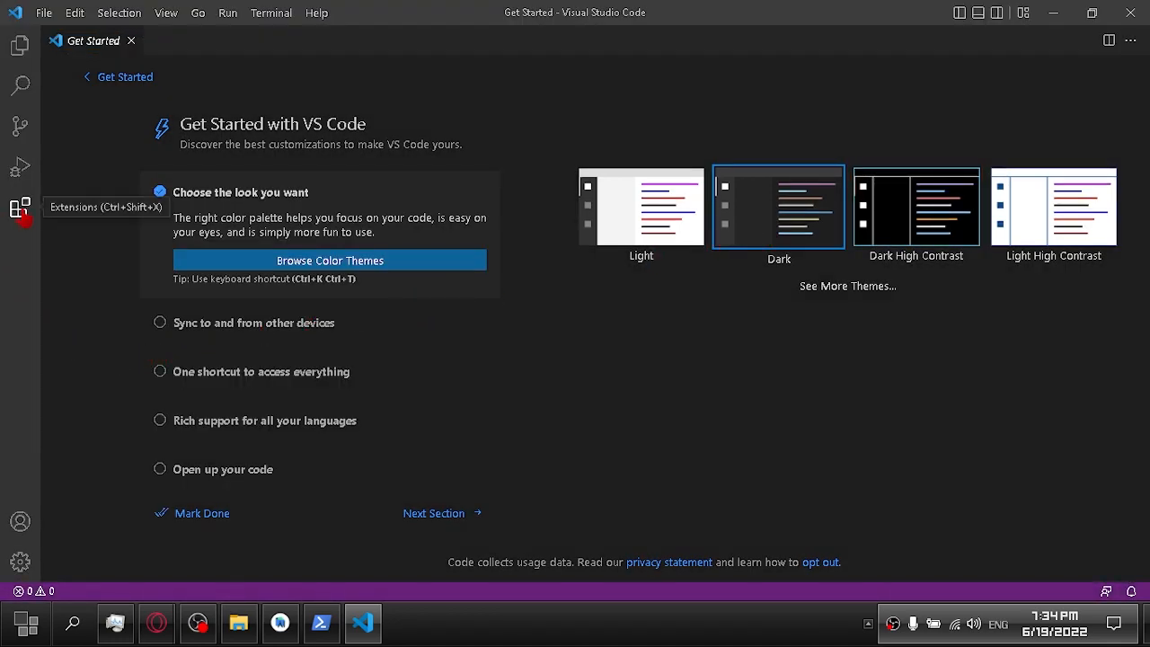
Search the extensions marketplace for flutter and install the Flutter extension by Dart Code.
{"action": "left_click", "coordinate": [17, 210]}
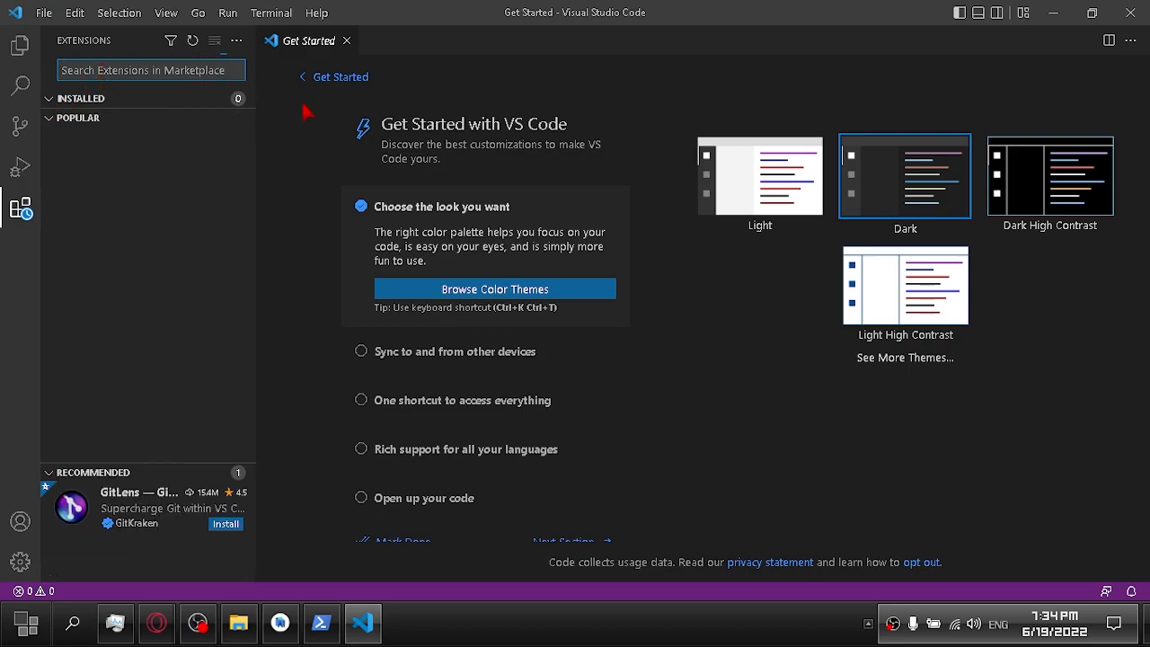
{"action": "type", "text": "flutter"}
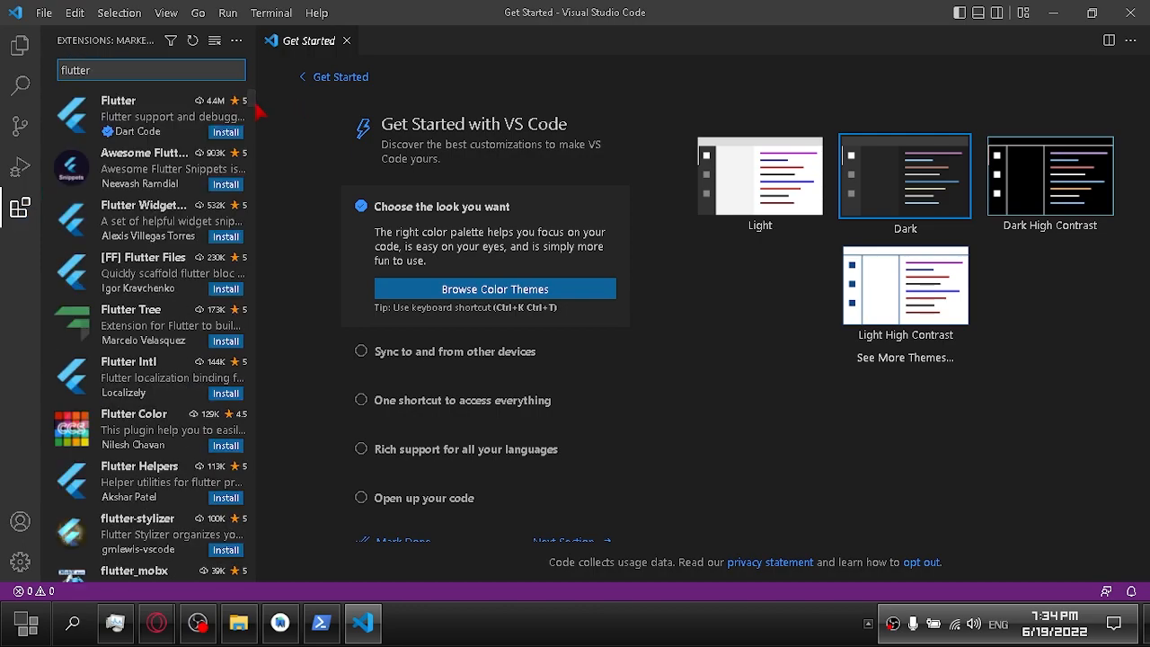
{"action": "left_click", "coordinate": [198, 121]}
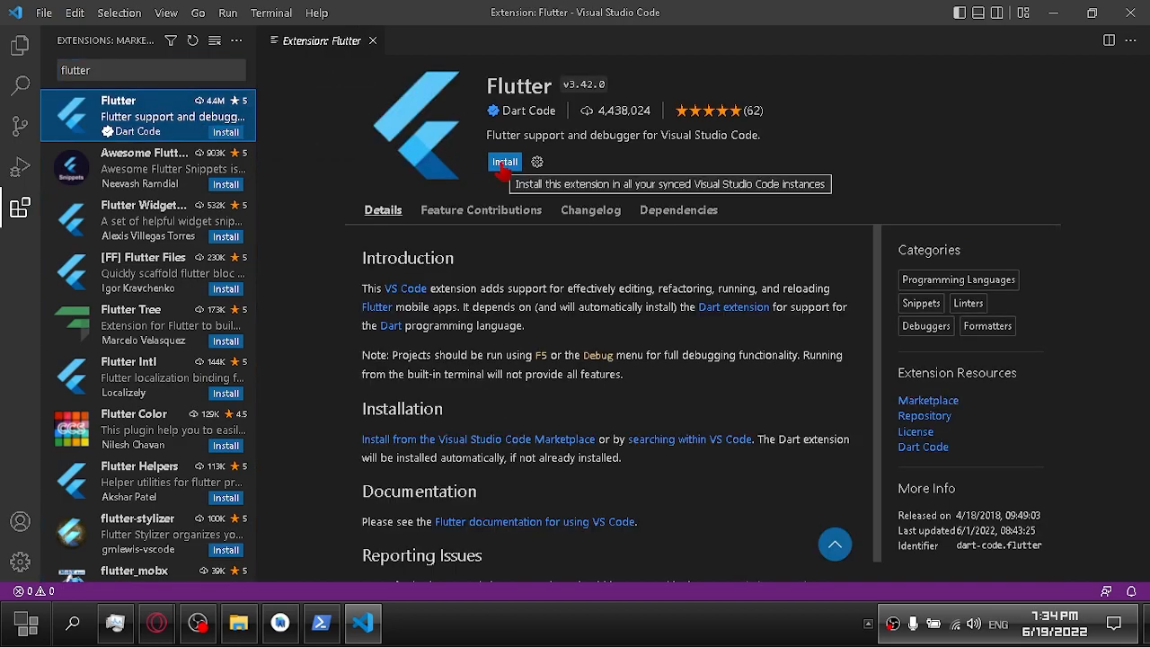
{"action": "left_click", "coordinate": [504, 163]}
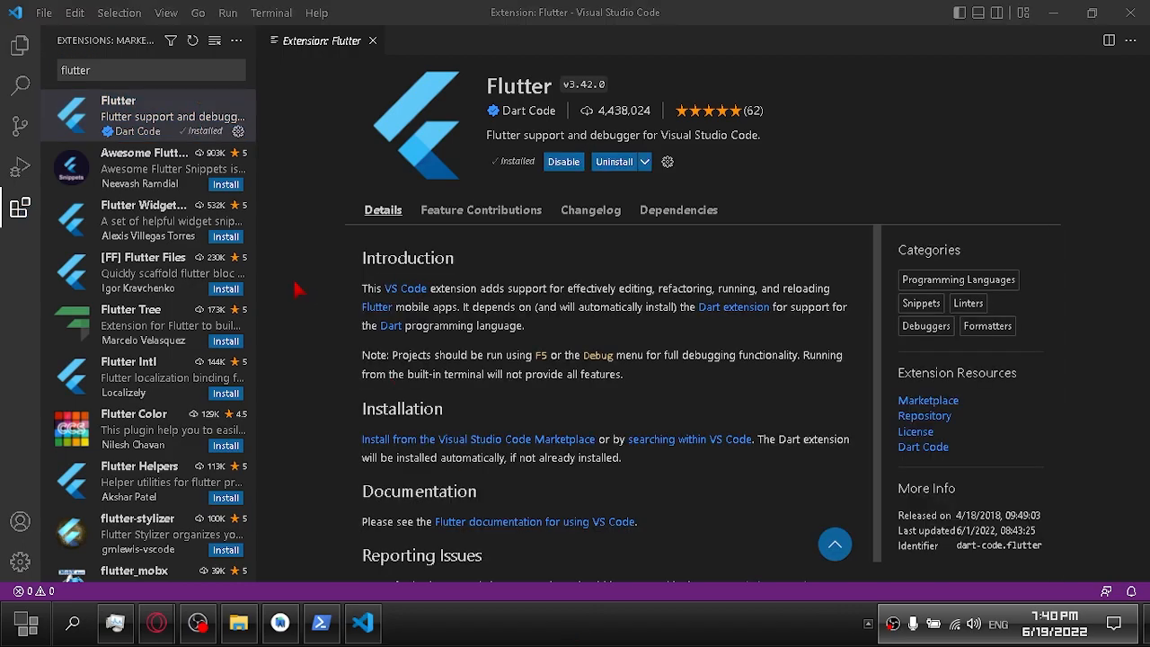
Search the extensions for dart, check the Dart extension's details page, and close it with the file explorer showing.
{"action": "left_click", "coordinate": [105, 65]}
{"action": "key", "text": "ctrl+a"}
{"action": "type", "text": "dar"}
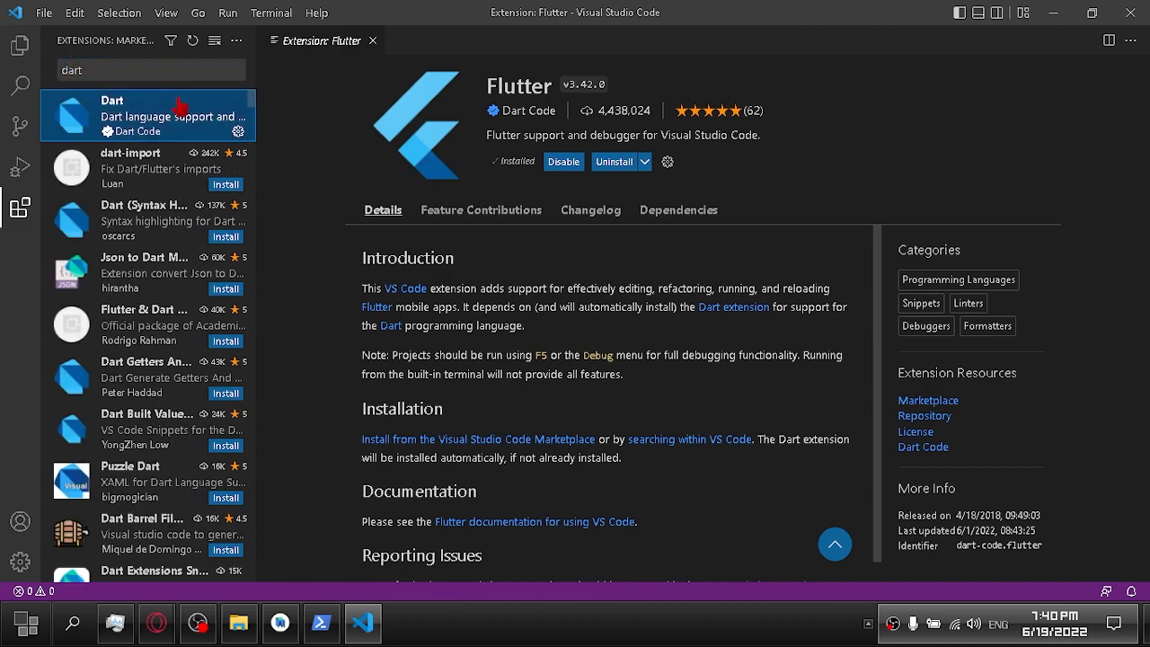
{"action": "left_click", "coordinate": [179, 108]}
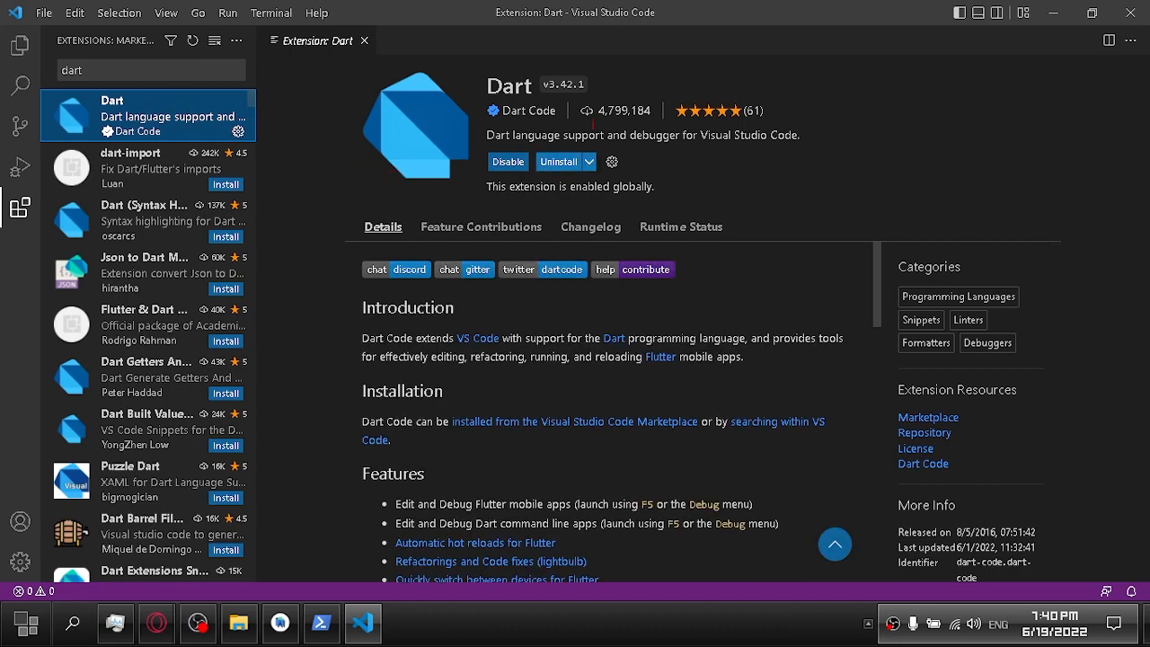
{"action": "left_click", "coordinate": [20, 45]}
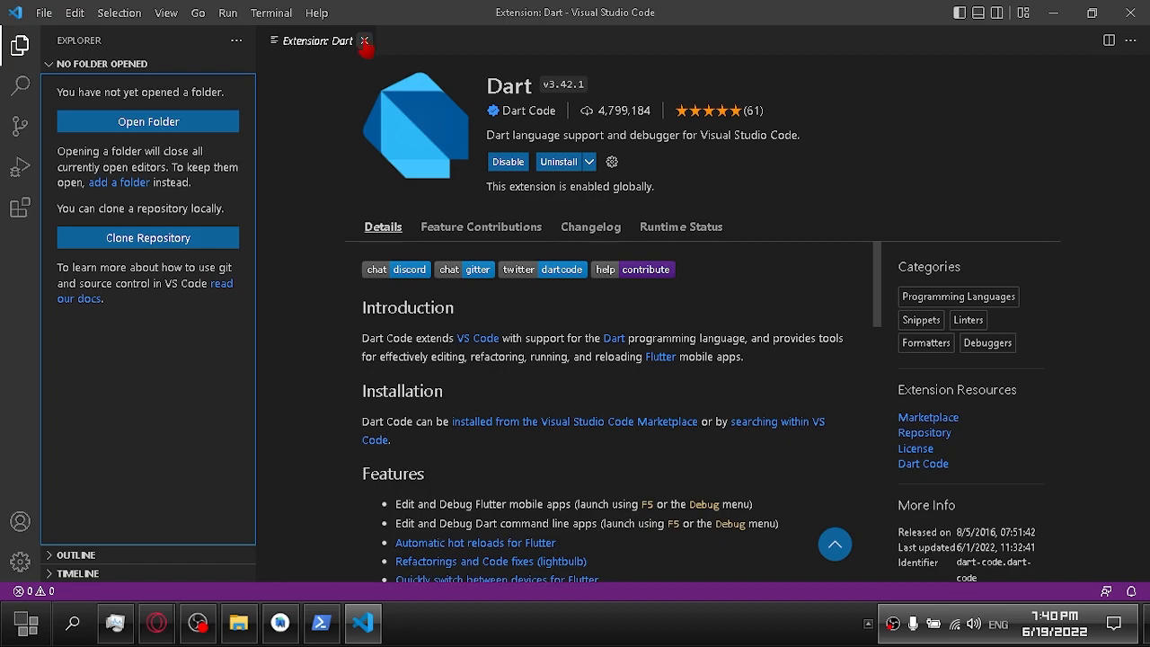
{"action": "left_click", "coordinate": [364, 41]}
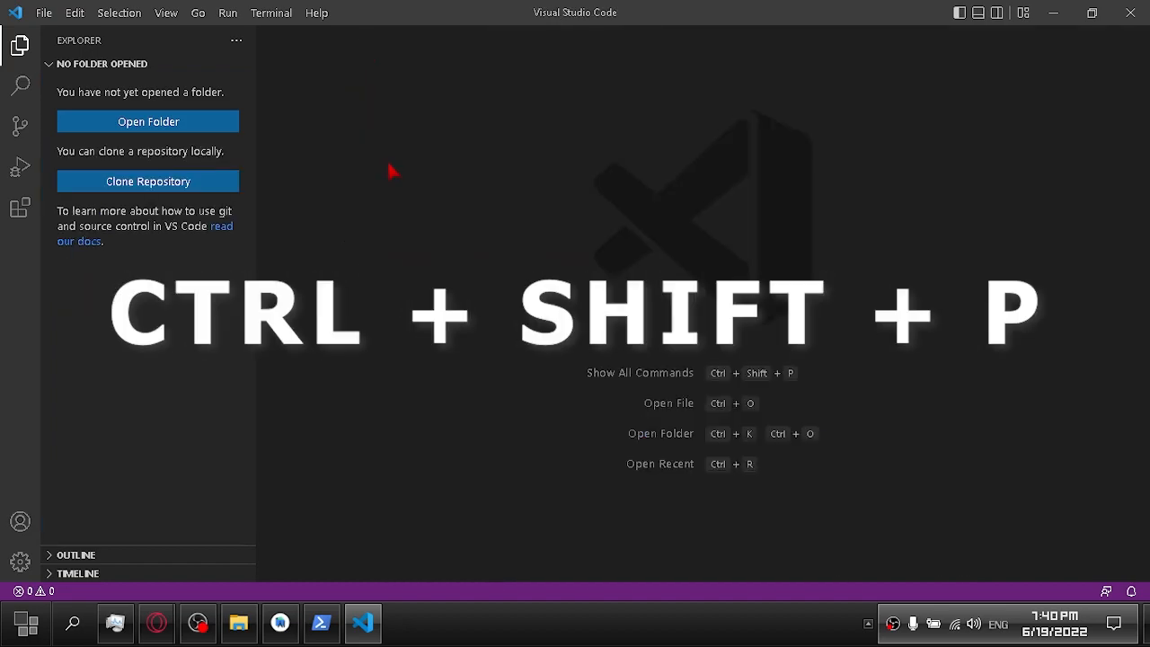
Create a new Flutter project from the Application template in the C:\ALL\Flutter folder, named flutter_demo.
{"action": "key", "text": "ctrl+shift+p"}
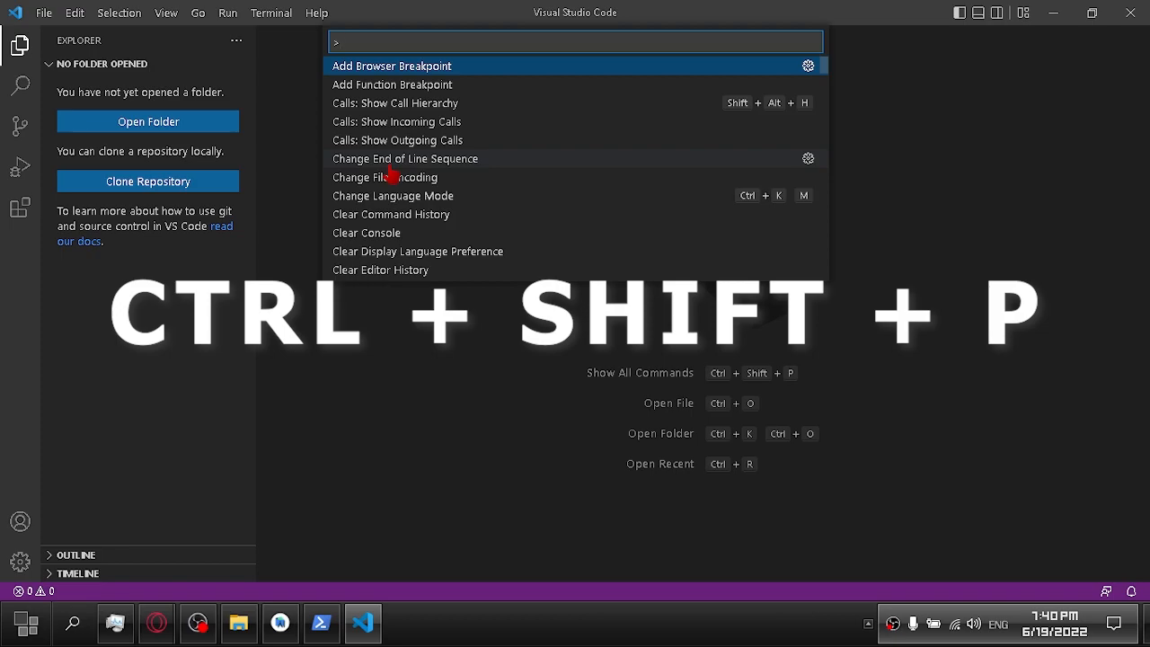
{"action": "type", "text": "flutter"}
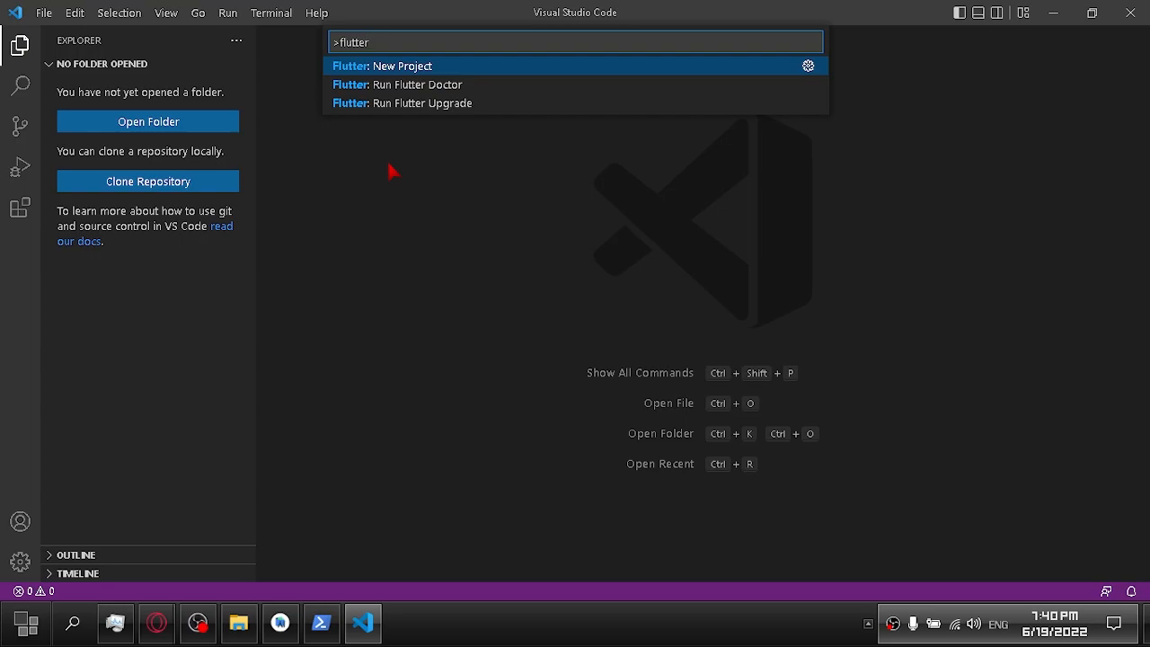
{"action": "key", "text": "Return"}
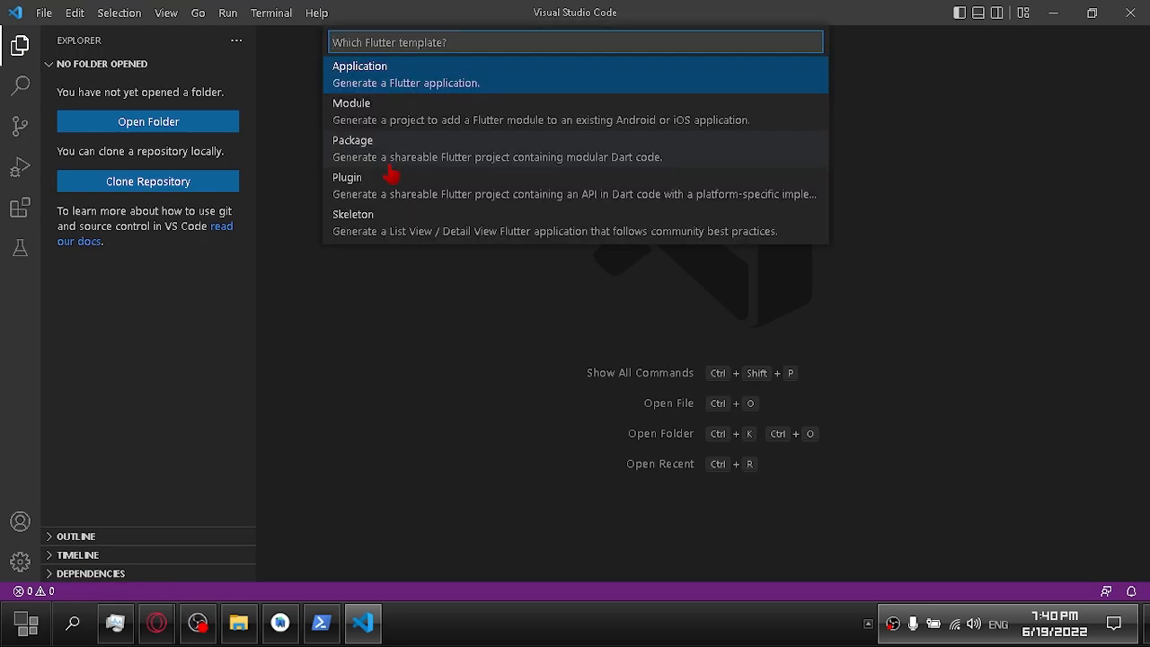
{"action": "left_click", "coordinate": [362, 82]}
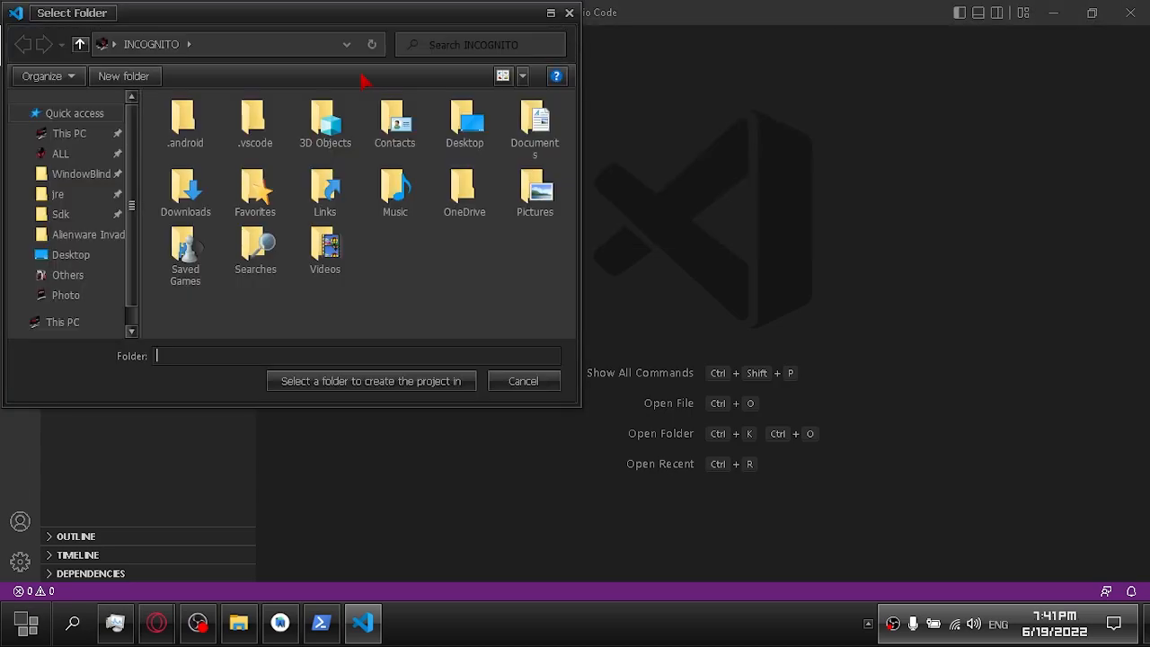
{"action": "left_click", "coordinate": [69, 158]}
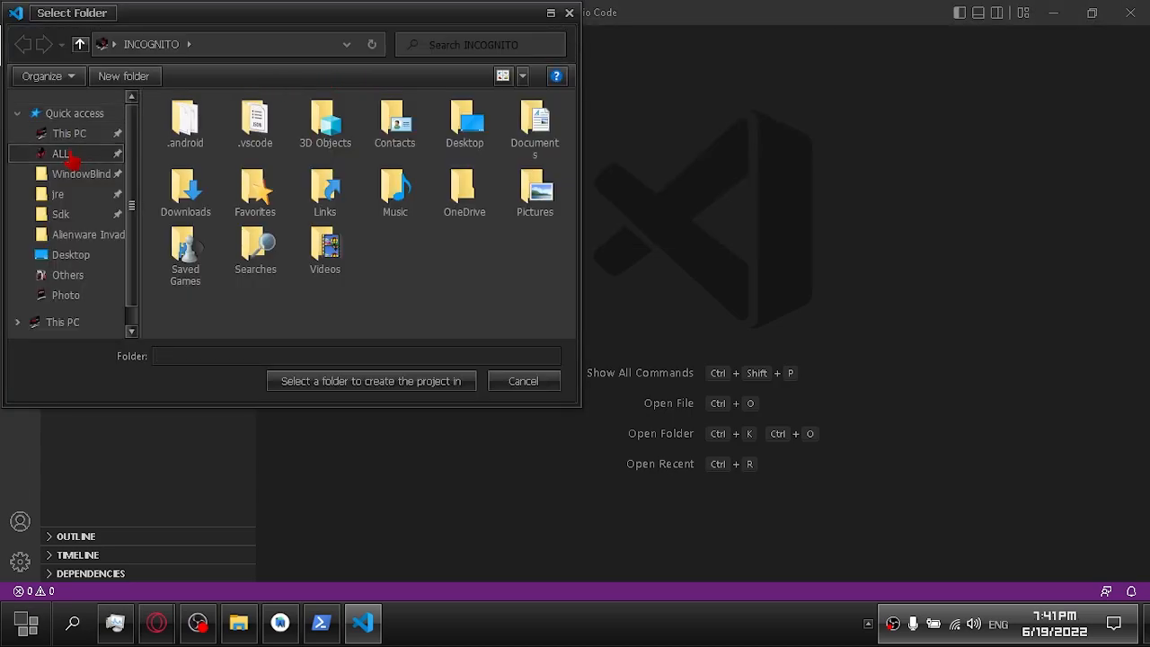
{"action": "left_click", "coordinate": [196, 131]}
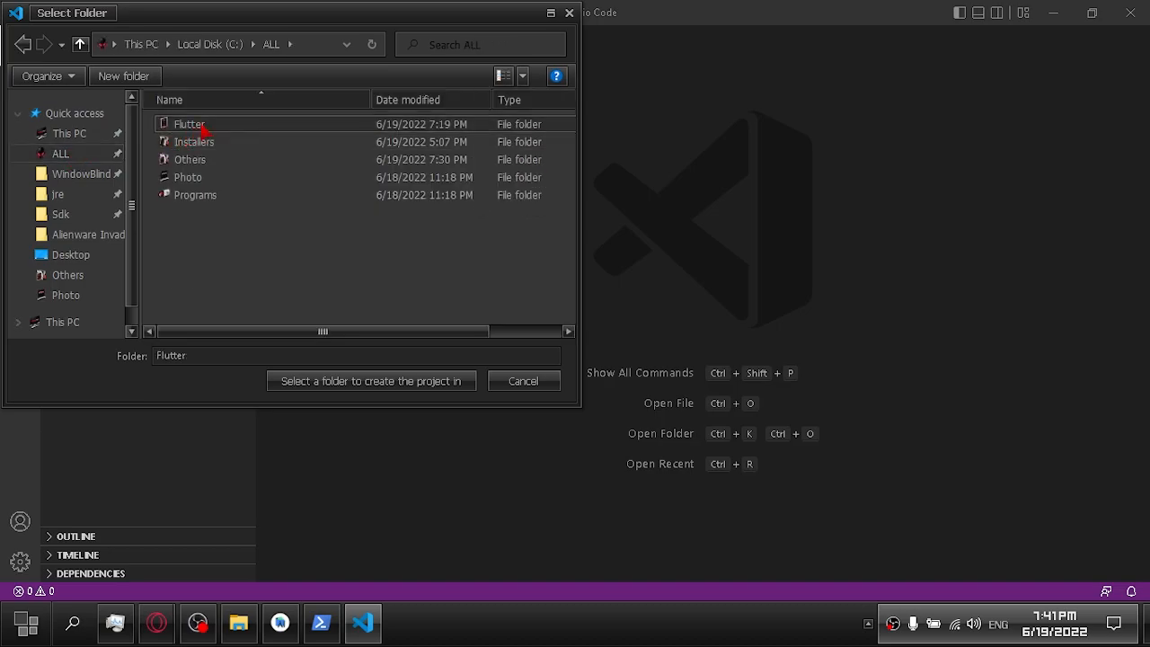
{"action": "left_click", "coordinate": [362, 385]}
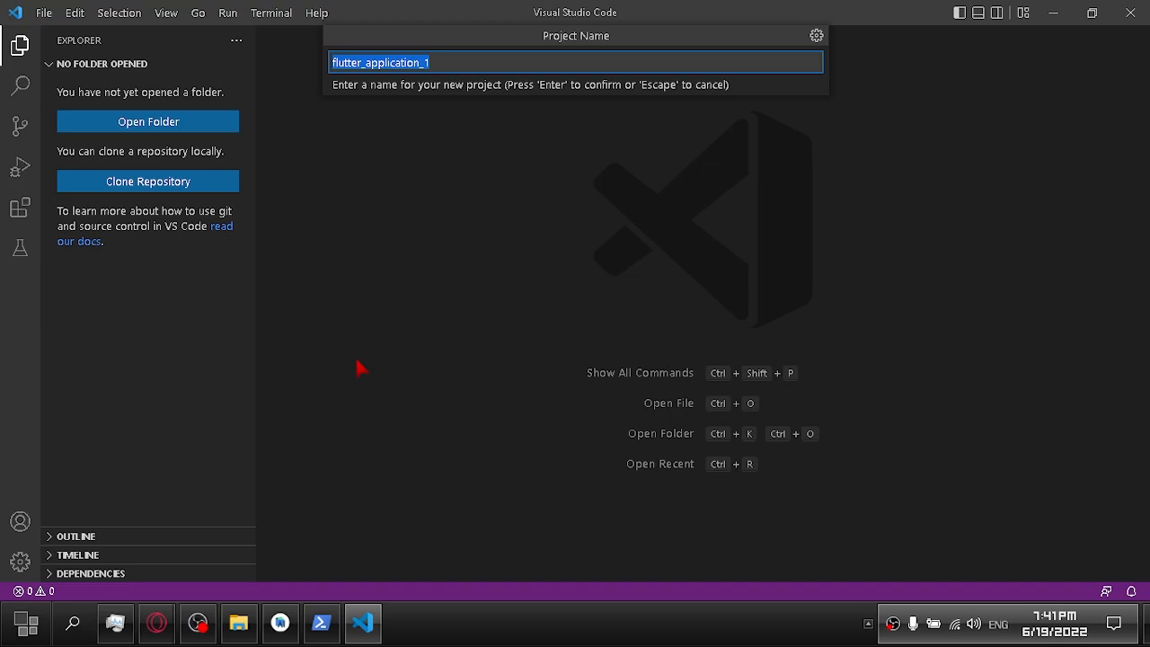
{"action": "type", "text": "flutter_demo"}
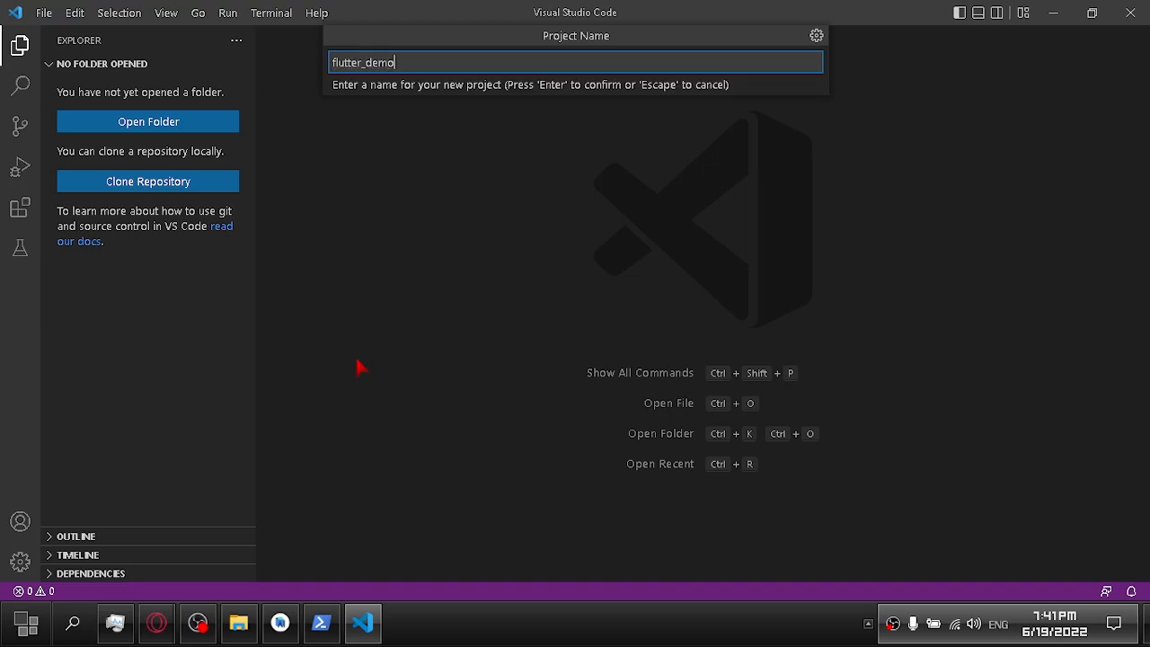
{"action": "key", "text": "Return"}
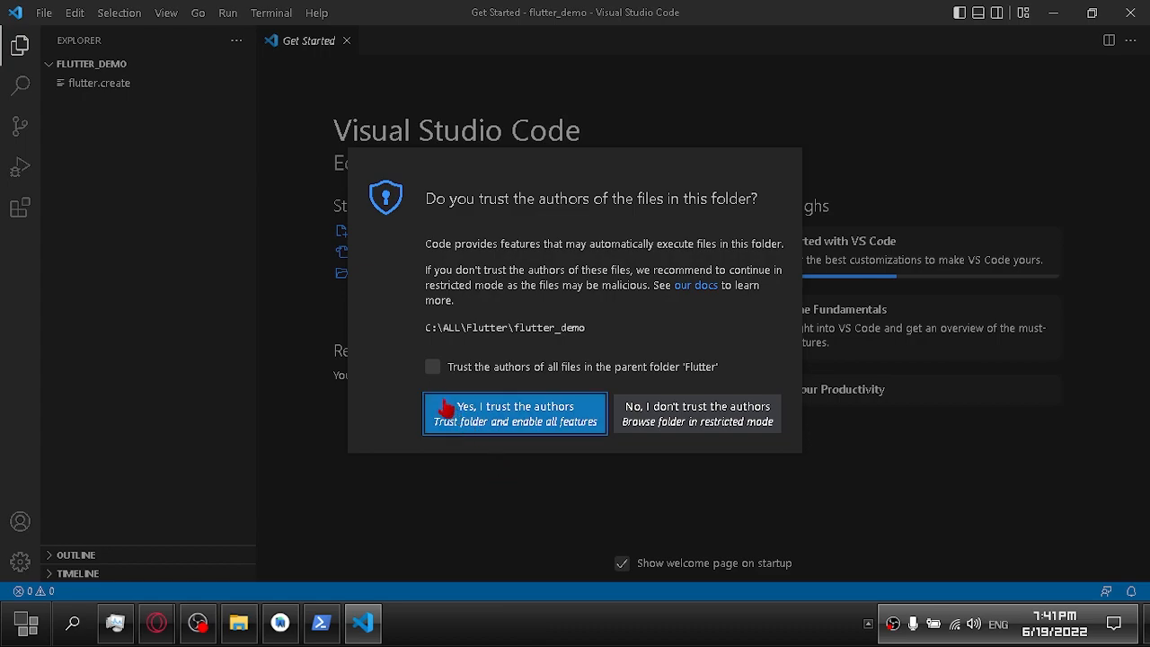
Trust the authors of the project and its parent folder Flutter, and accept the recommended VS Code settings for Dart & Flutter.
{"action": "left_click", "coordinate": [432, 368]}
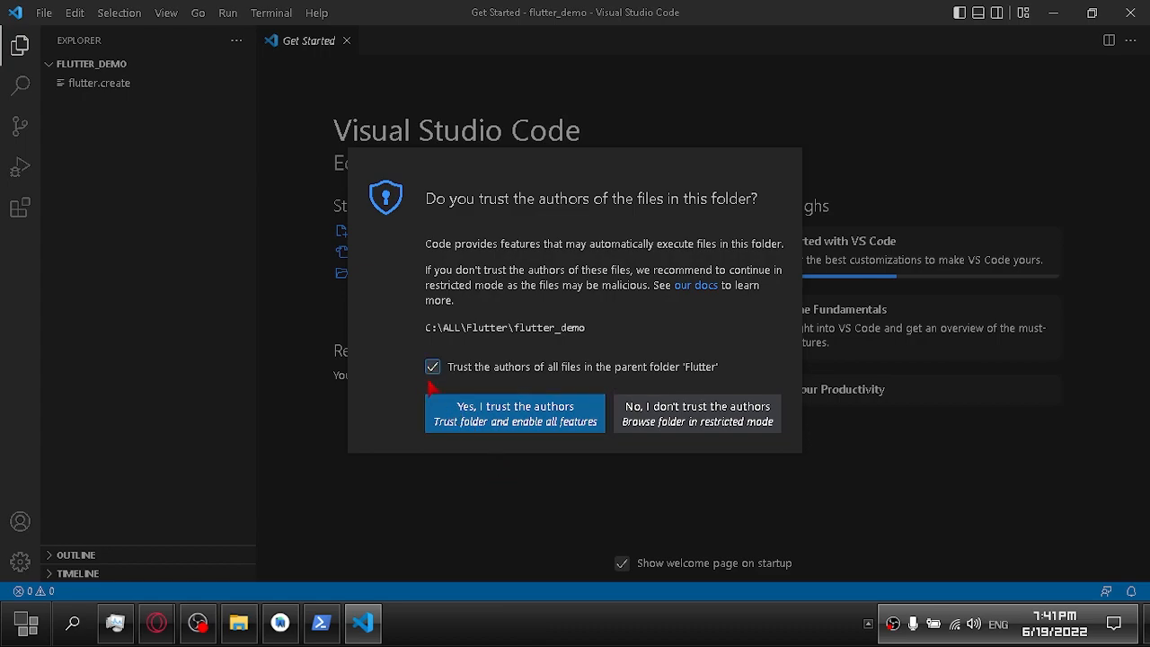
{"action": "left_click", "coordinate": [494, 420]}
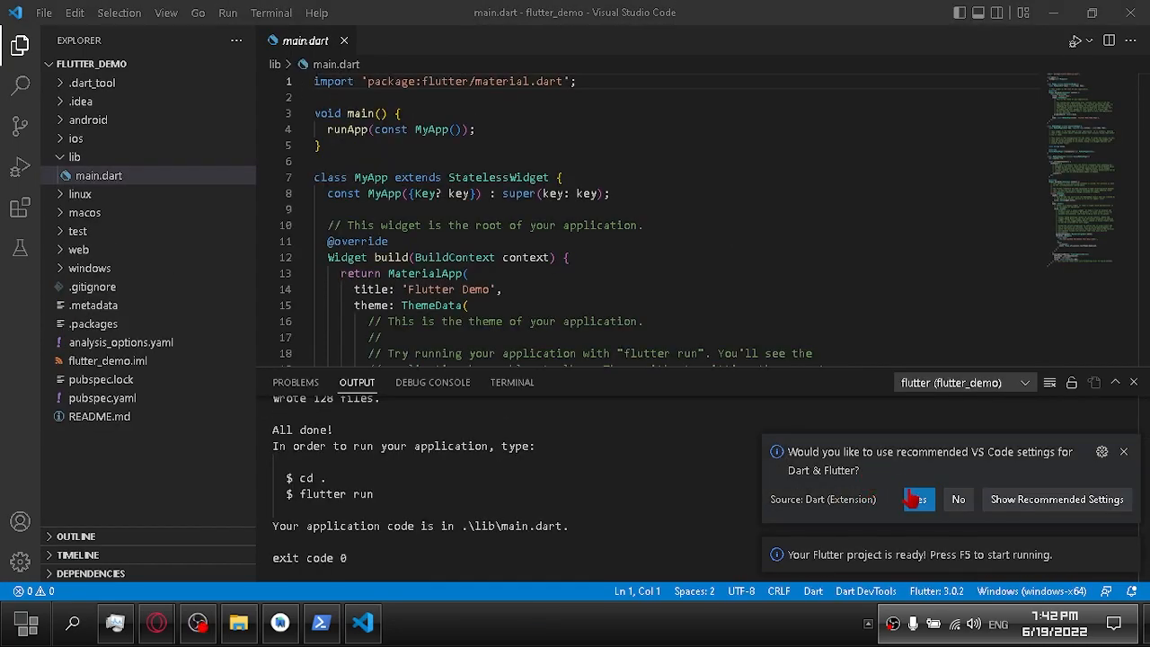
{"action": "left_click", "coordinate": [916, 499]}
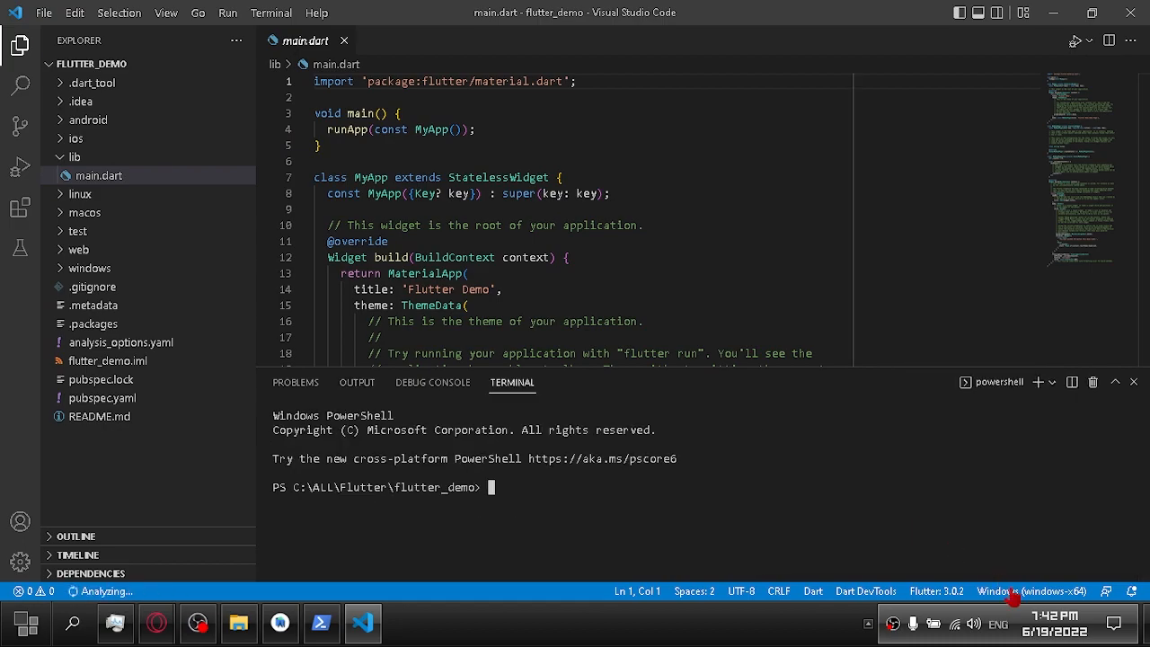
Set Chrome (web) as the target device, start debugging the demo app, and move its browser window aside to uncover the editor.
{"action": "left_click", "coordinate": [1035, 594]}
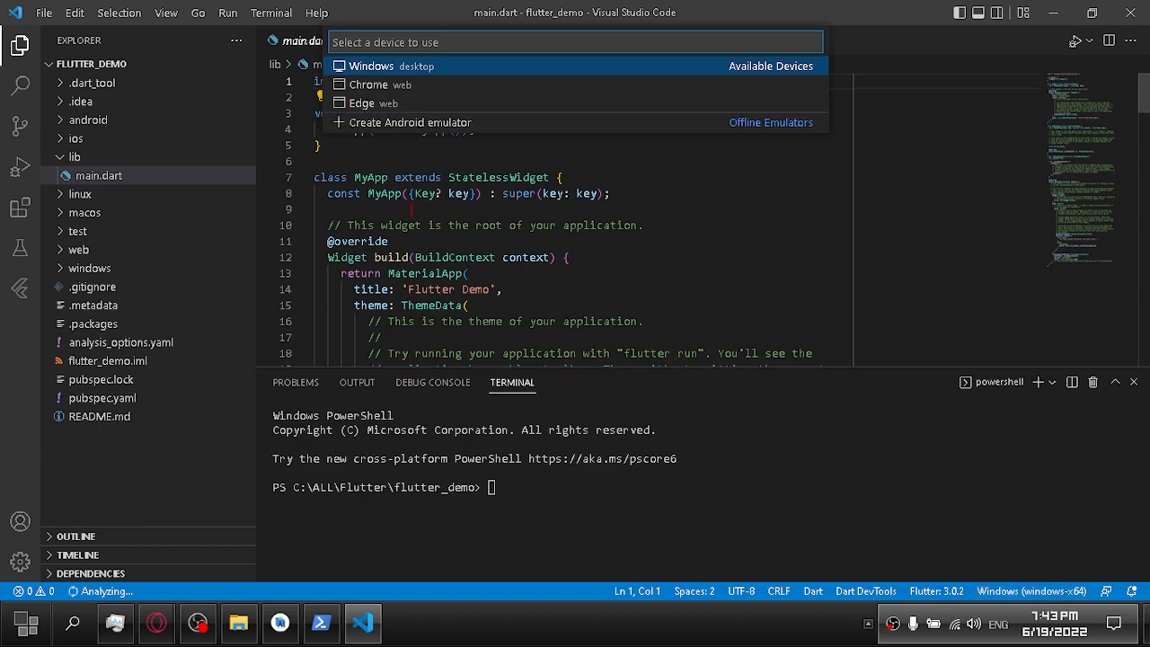
{"action": "left_click", "coordinate": [404, 84]}
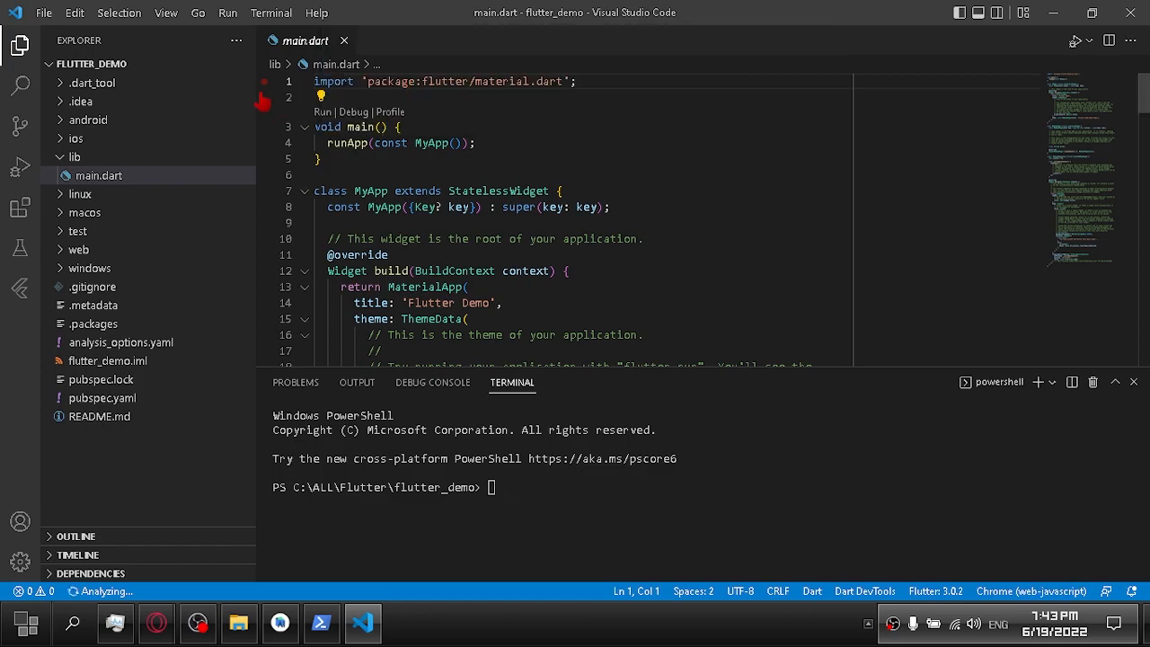
{"action": "left_click", "coordinate": [228, 13]}
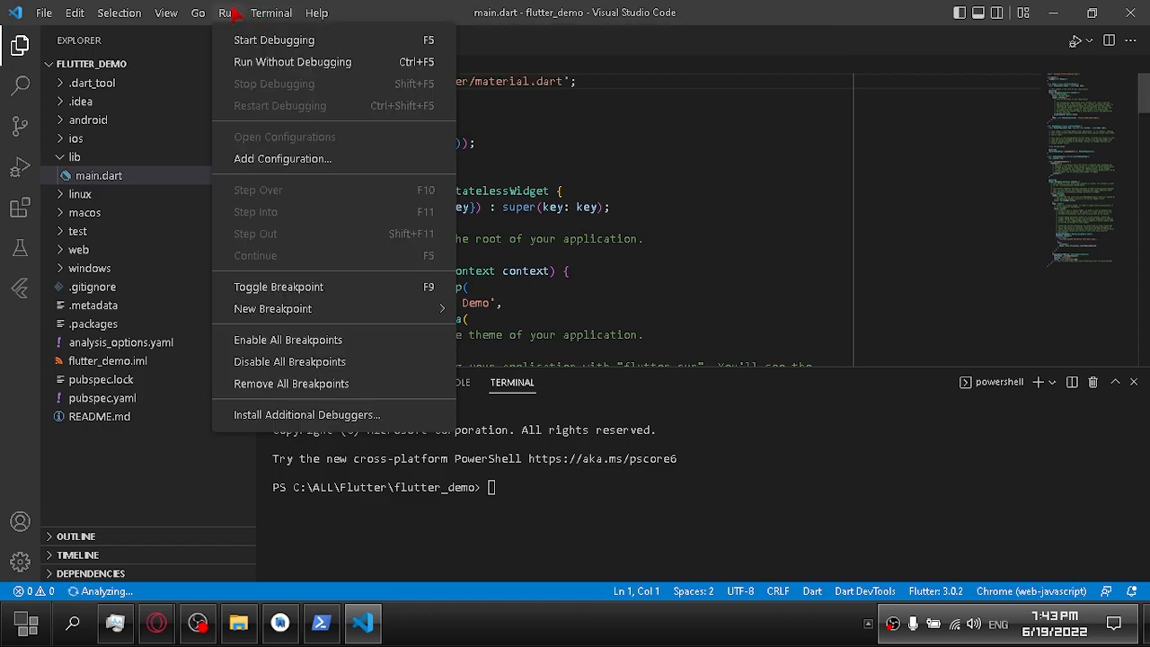
{"action": "left_click", "coordinate": [254, 48]}
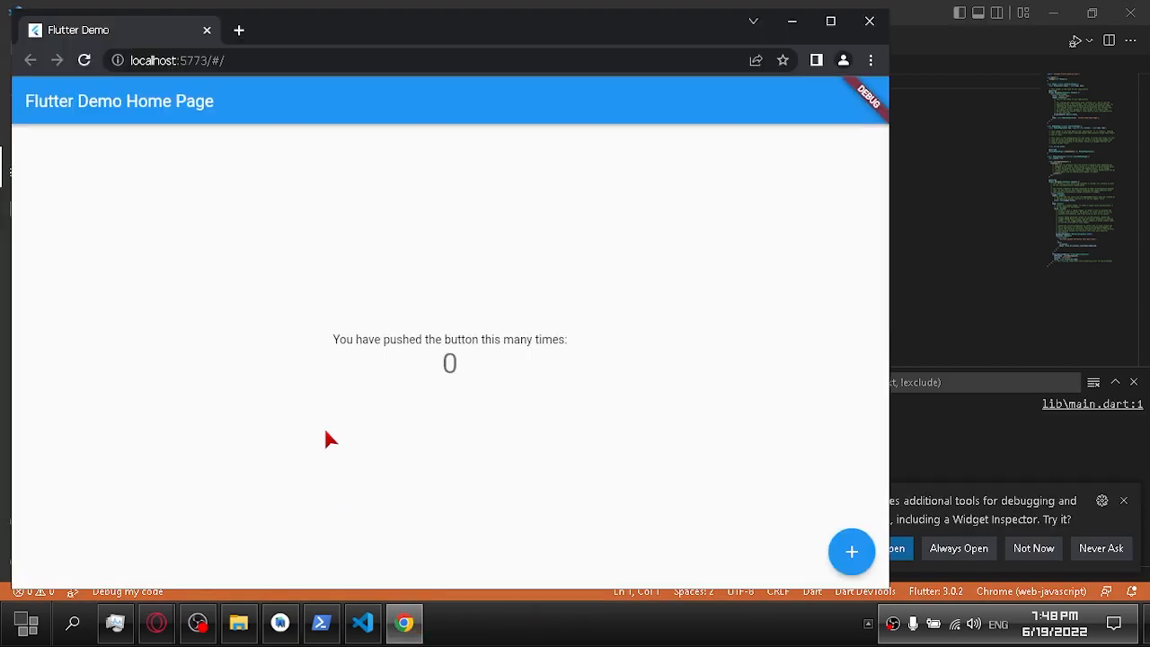
{"action": "left_click_drag", "start_coordinate": [386, 41], "coordinate": [671, 41]}
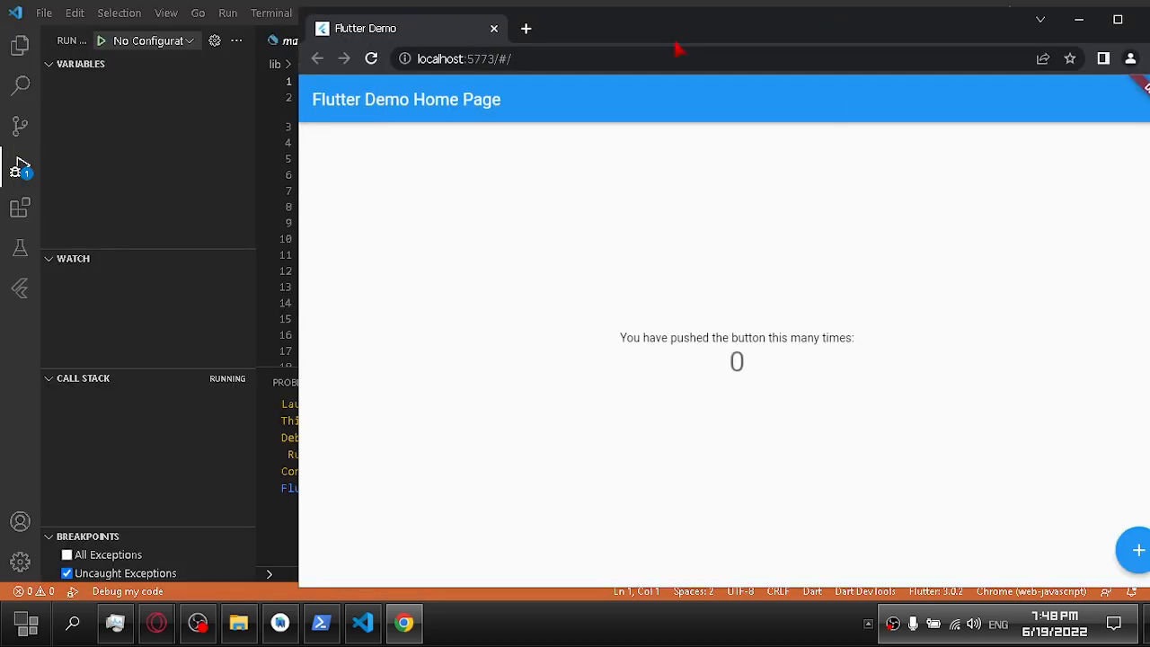
Change the theme's primarySwatch in main.dart to Colors.green and save the file to reload the app.
{"action": "left_click", "coordinate": [272, 531]}
{"action": "scroll", "coordinate": [536, 310], "scroll_direction": "down", "scroll_amount": 5}
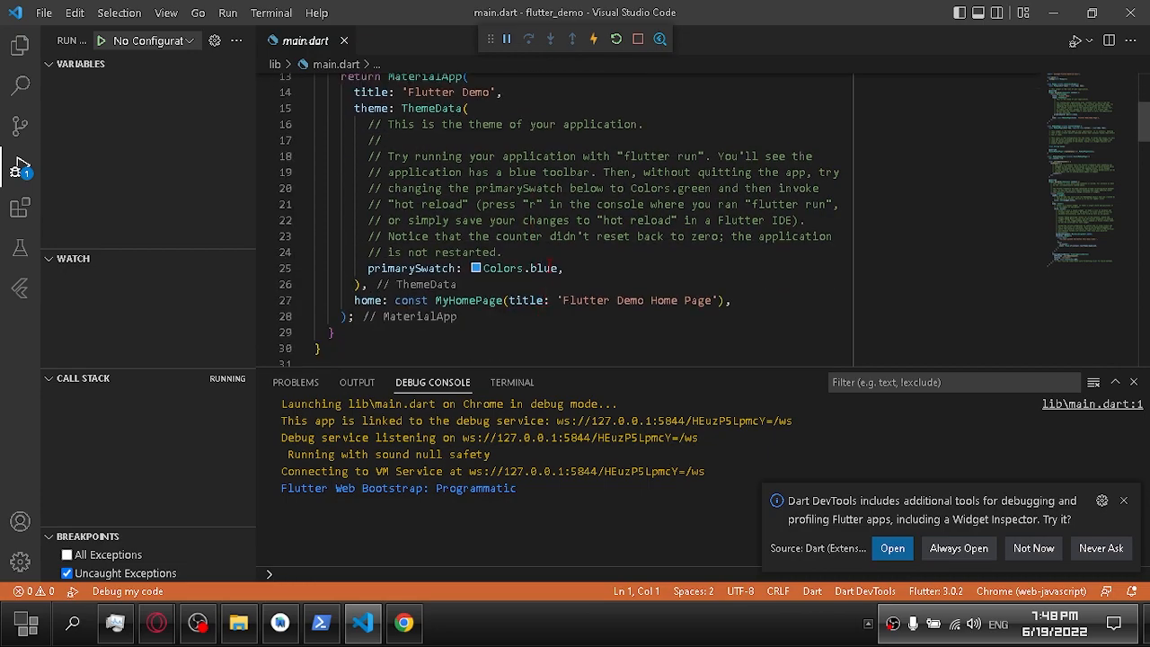
{"action": "double_click", "coordinate": [544, 268]}
{"action": "type", "text": "gree"}
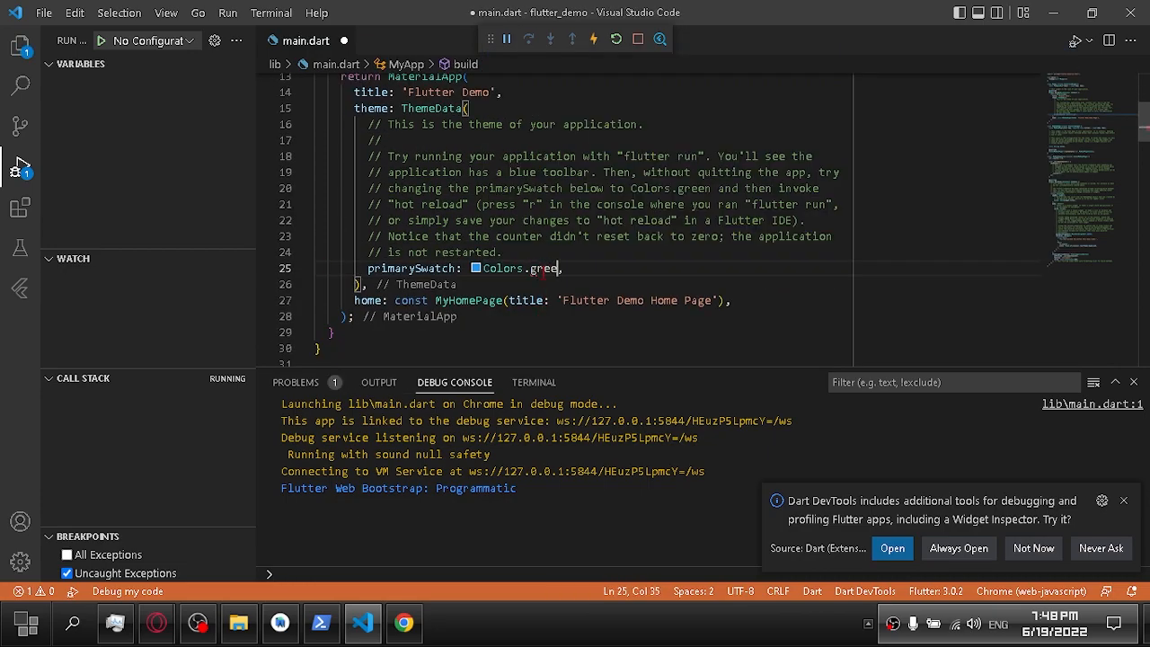
{"action": "type", "text": "n"}
{"action": "key", "text": "ctrl+s"}
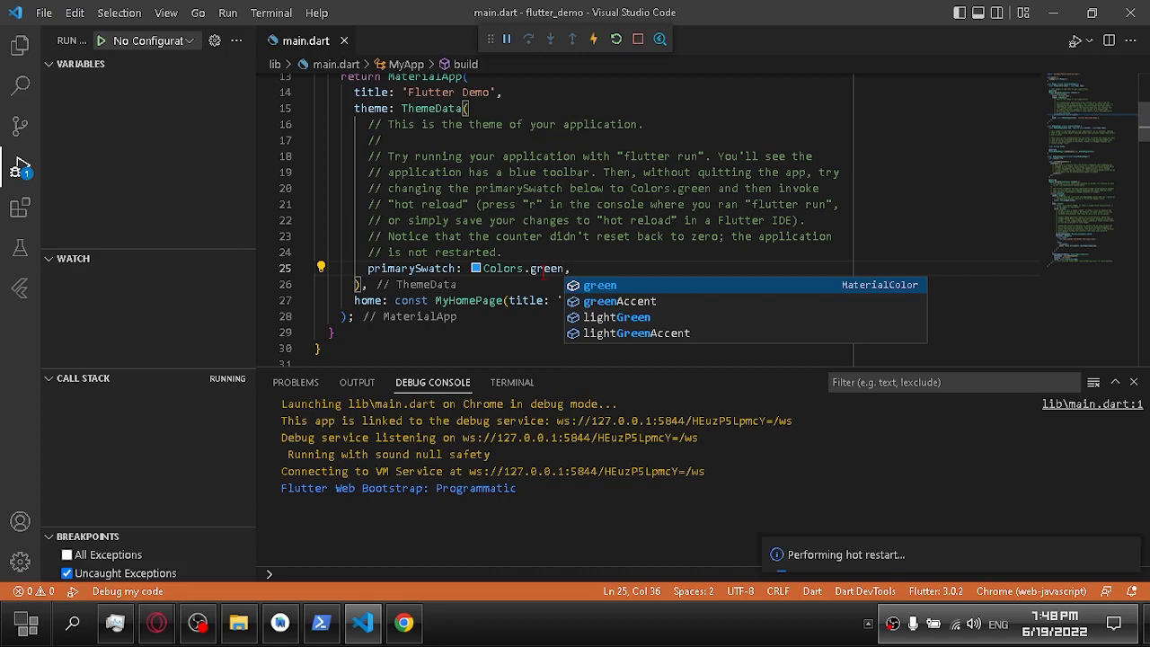
{"action": "key", "text": "Escape"}
{"action": "key", "text": "Up"}
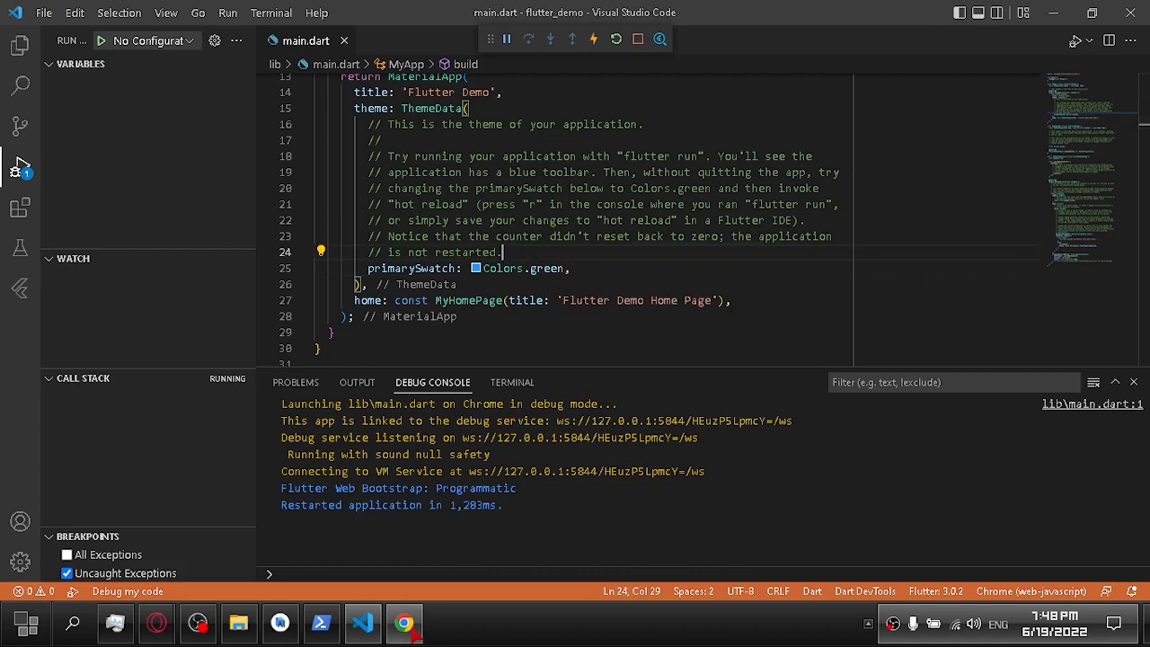
Bring the running demo in Chrome forward and narrow its window so it sits beside the code.
{"action": "left_click", "coordinate": [404, 622]}
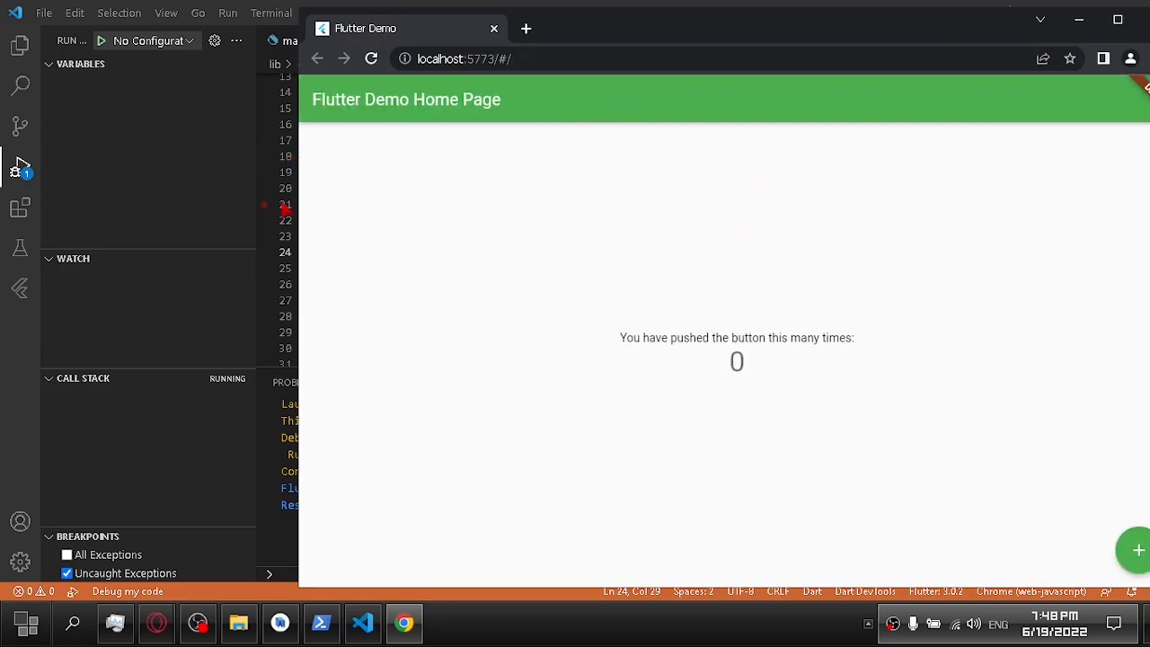
{"action": "left_click_drag", "start_coordinate": [299, 197], "coordinate": [872, 196]}
{"action": "left_click_drag", "start_coordinate": [995, 35], "coordinate": [947, 33]}
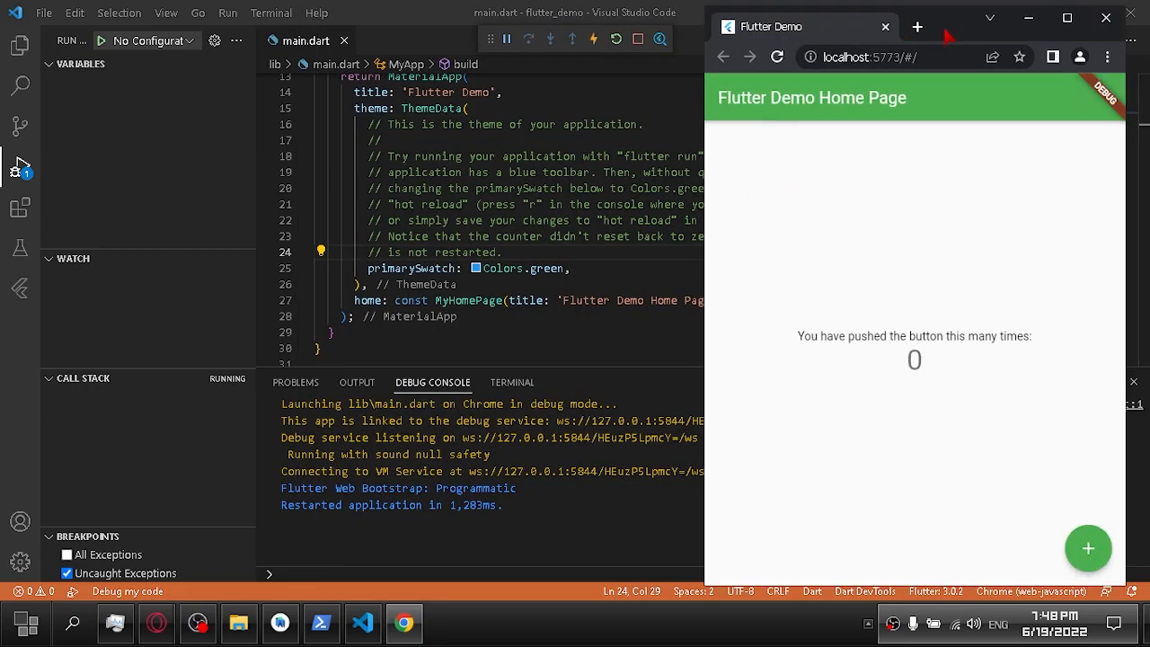
Test the web app by incrementing its counter repeatedly, then close the browser and return to the beginning of main.dart.
{"action": "left_click", "coordinate": [1087, 550]}
{"action": "left_click", "coordinate": [1087, 550]}
{"action": "left_click", "coordinate": [1087, 550]}
{"action": "left_click", "coordinate": [1087, 550]}
{"action": "left_click", "coordinate": [1087, 550]}
{"action": "left_click", "coordinate": [1088, 550]}
{"action": "double_click", "coordinate": [1088, 551]}
{"action": "double_click", "coordinate": [1088, 551]}
{"action": "double_click", "coordinate": [1087, 552]}
{"action": "left_click", "coordinate": [1087, 551]}
{"action": "double_click", "coordinate": [1085, 552]}
{"action": "left_click", "coordinate": [1085, 552]}
{"action": "double_click", "coordinate": [1083, 550]}
{"action": "left_click", "coordinate": [1083, 551]}
{"action": "double_click", "coordinate": [1082, 550]}
{"action": "left_click", "coordinate": [1081, 550]}
{"action": "double_click", "coordinate": [1079, 550]}
{"action": "left_click", "coordinate": [1106, 18]}
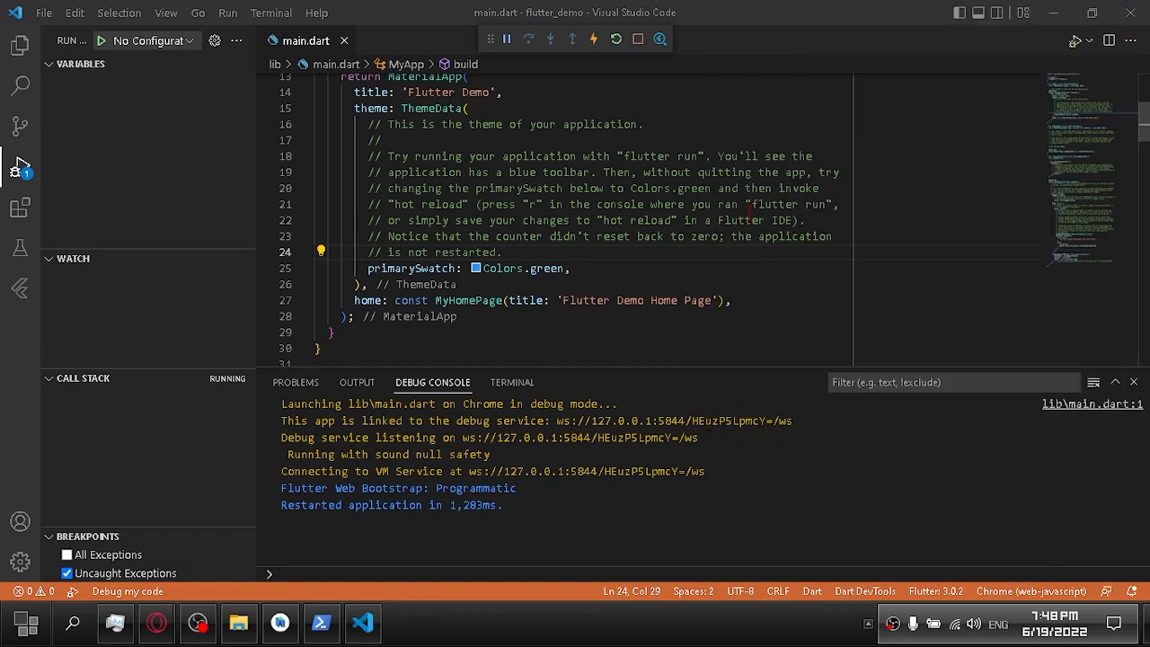
{"action": "left_click_drag", "start_coordinate": [1143, 124], "coordinate": [1143, 92]}
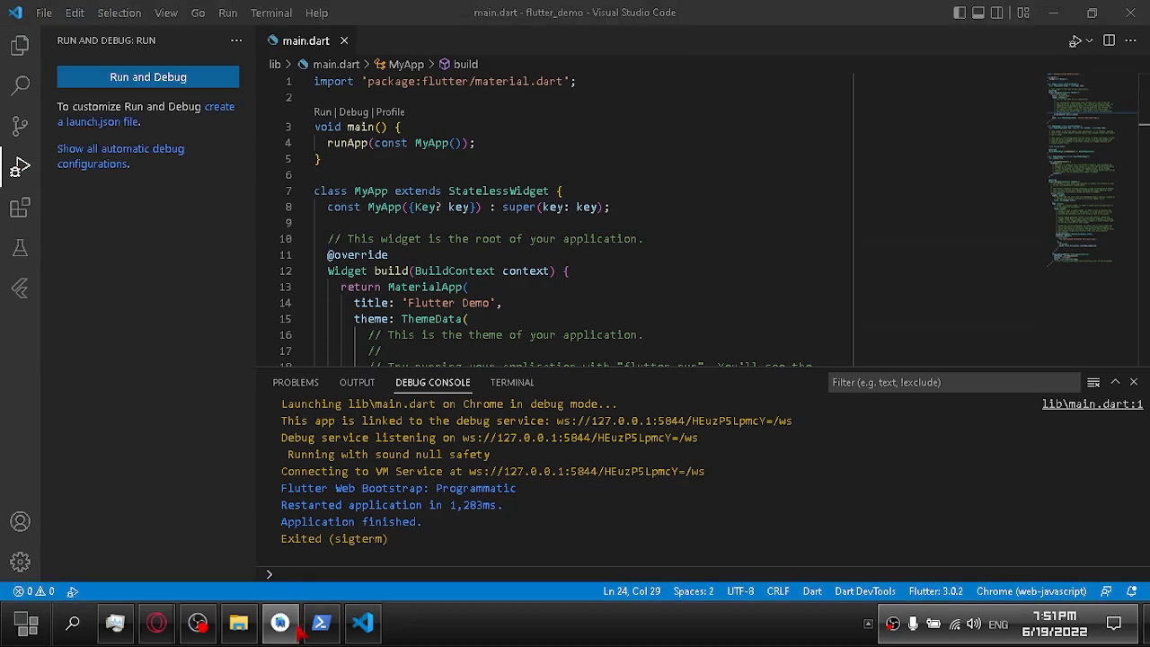
Switch to Android Studio and start creating a virtual device in the Virtual Device Manager with the Pixel XL phone hardware.
{"action": "left_click", "coordinate": [295, 629]}
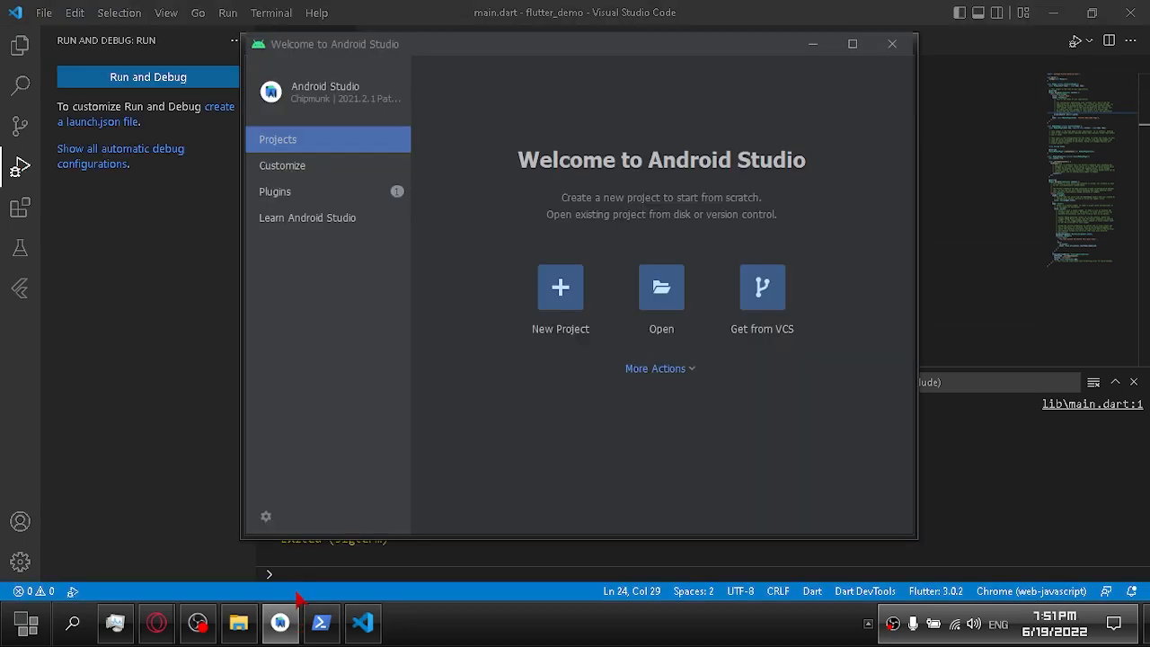
{"action": "left_click", "coordinate": [675, 376]}
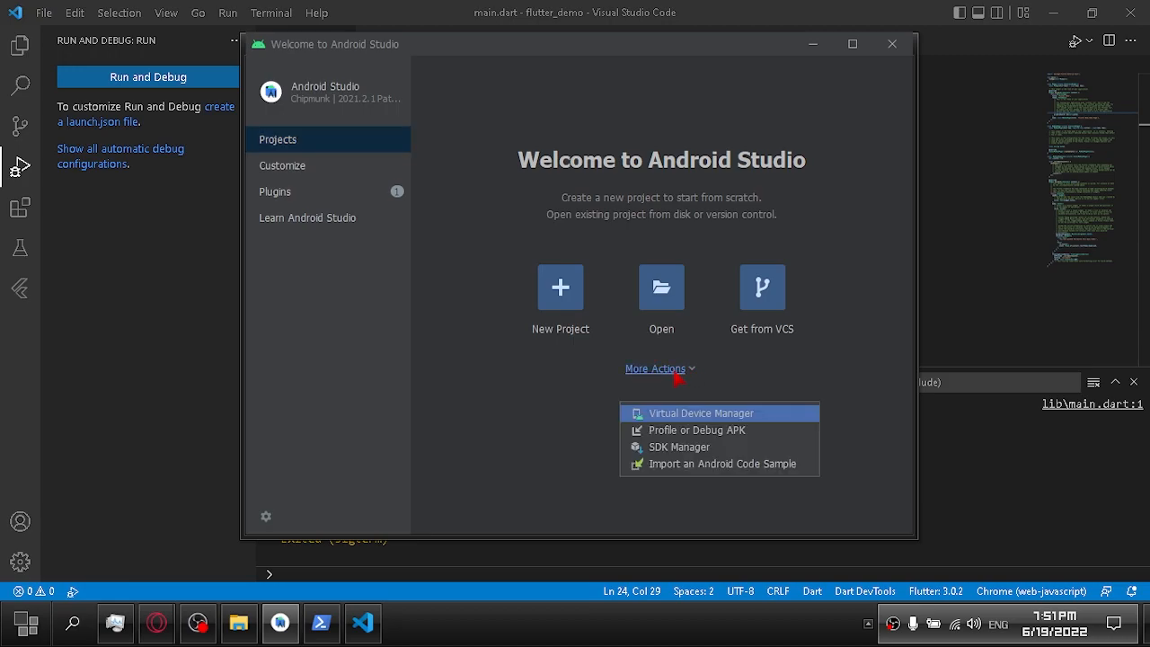
{"action": "left_click", "coordinate": [679, 417]}
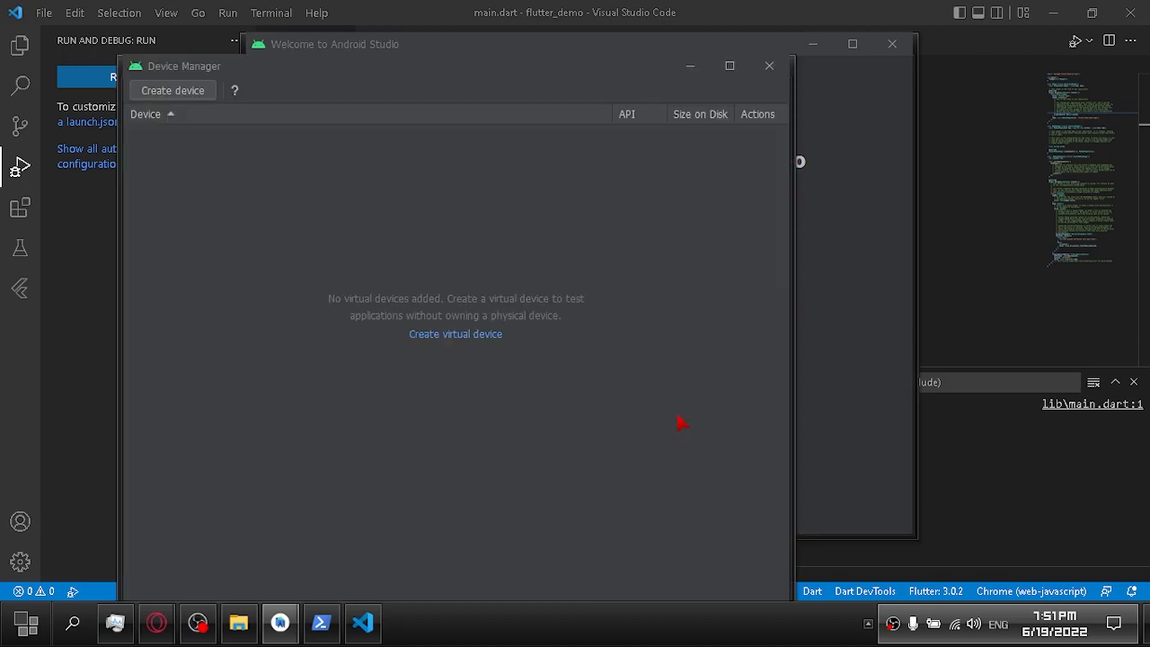
{"action": "left_click", "coordinate": [477, 336]}
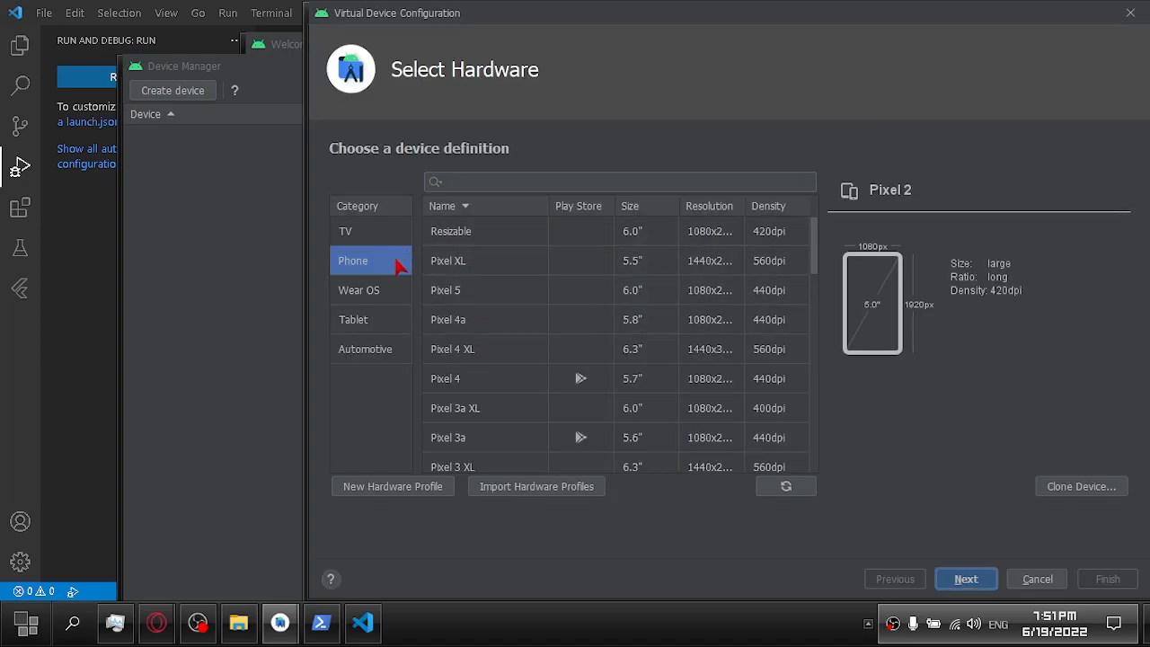
{"action": "left_click", "coordinate": [466, 272]}
{"action": "left_click_drag", "start_coordinate": [816, 260], "coordinate": [797, 243]}
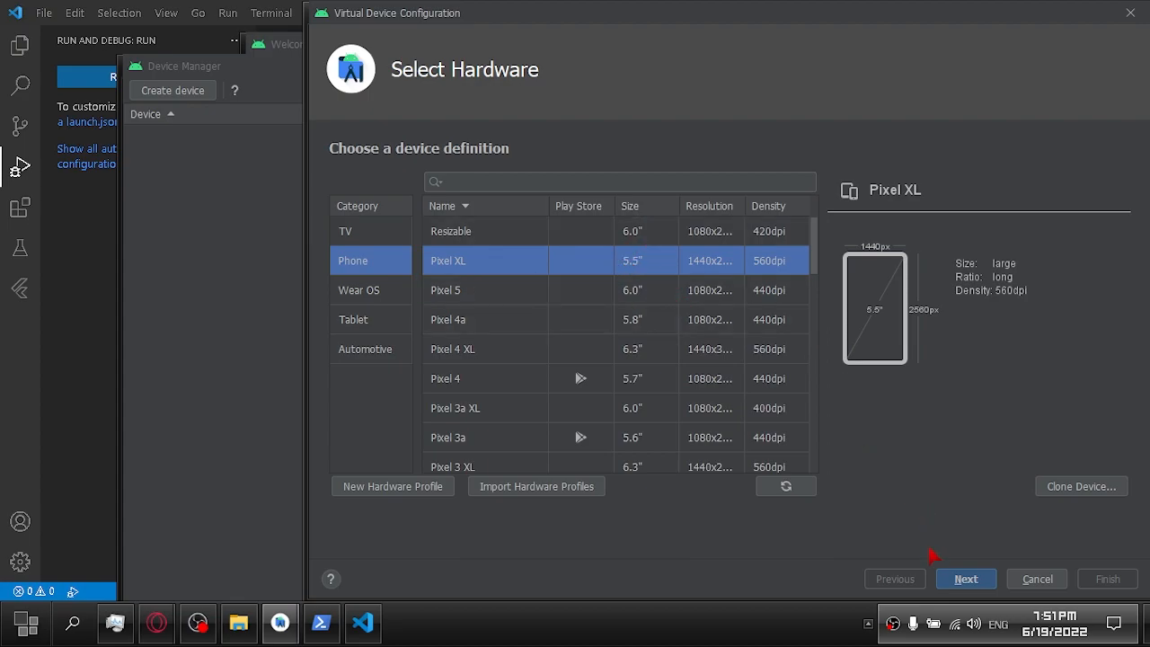
{"action": "left_click", "coordinate": [968, 582]}
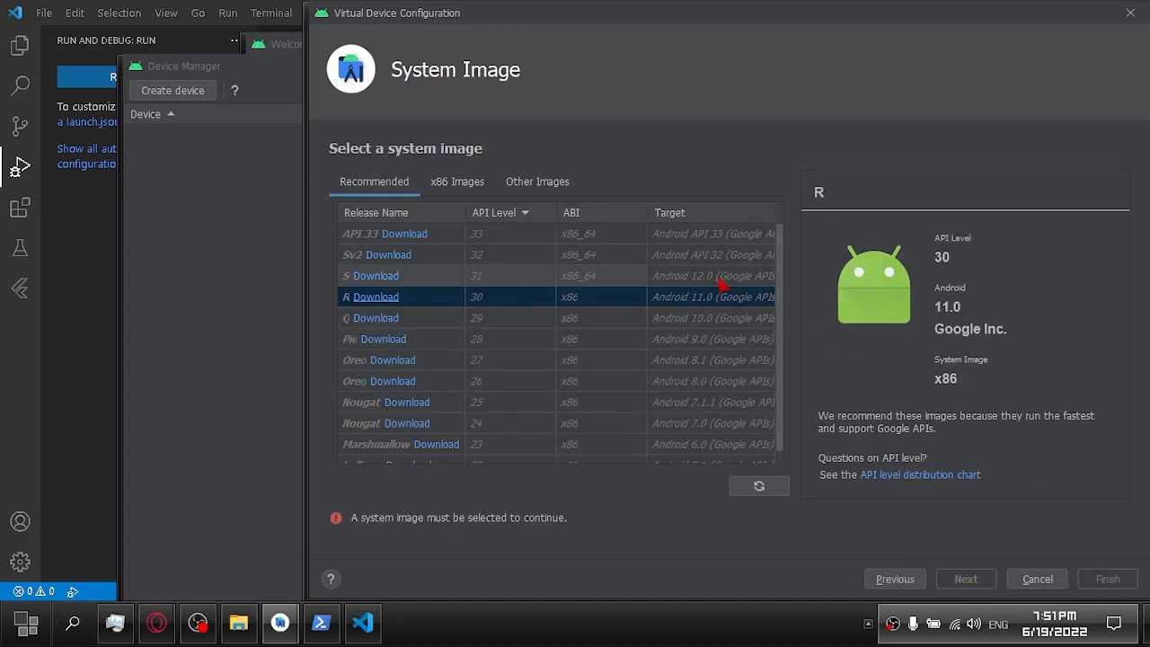
Download the S system image (API 31, Android 12.0, x86_64) and use it for the virtual device.
{"action": "left_click", "coordinate": [440, 281]}
{"action": "left_click", "coordinate": [387, 283]}
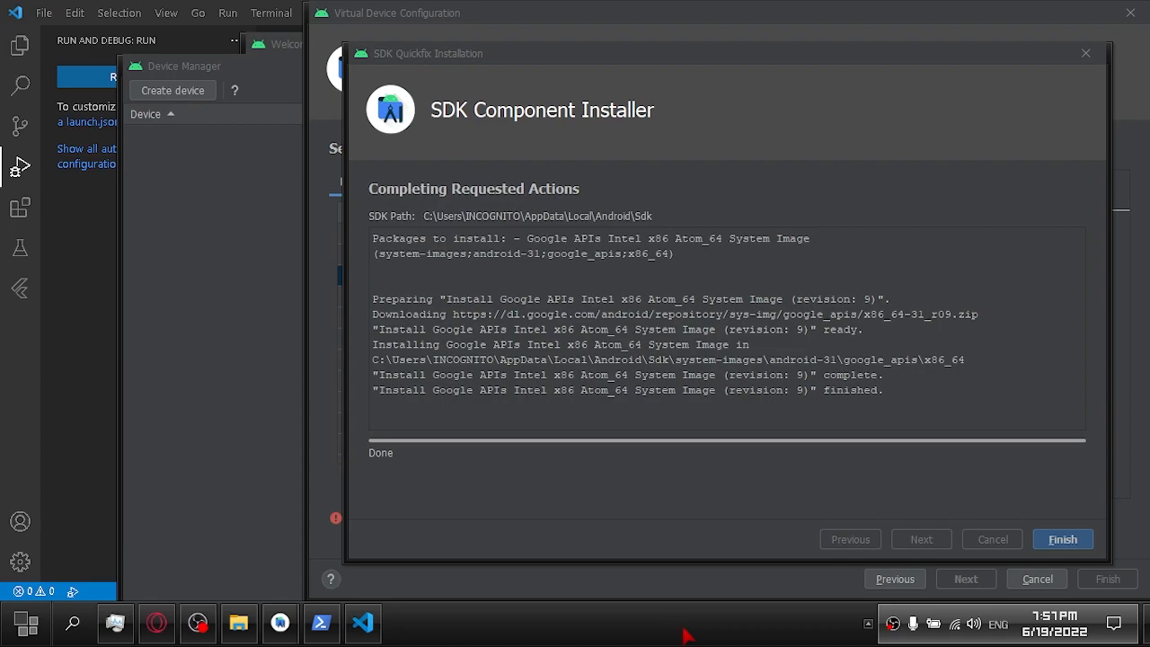
{"action": "left_click", "coordinate": [1061, 541]}
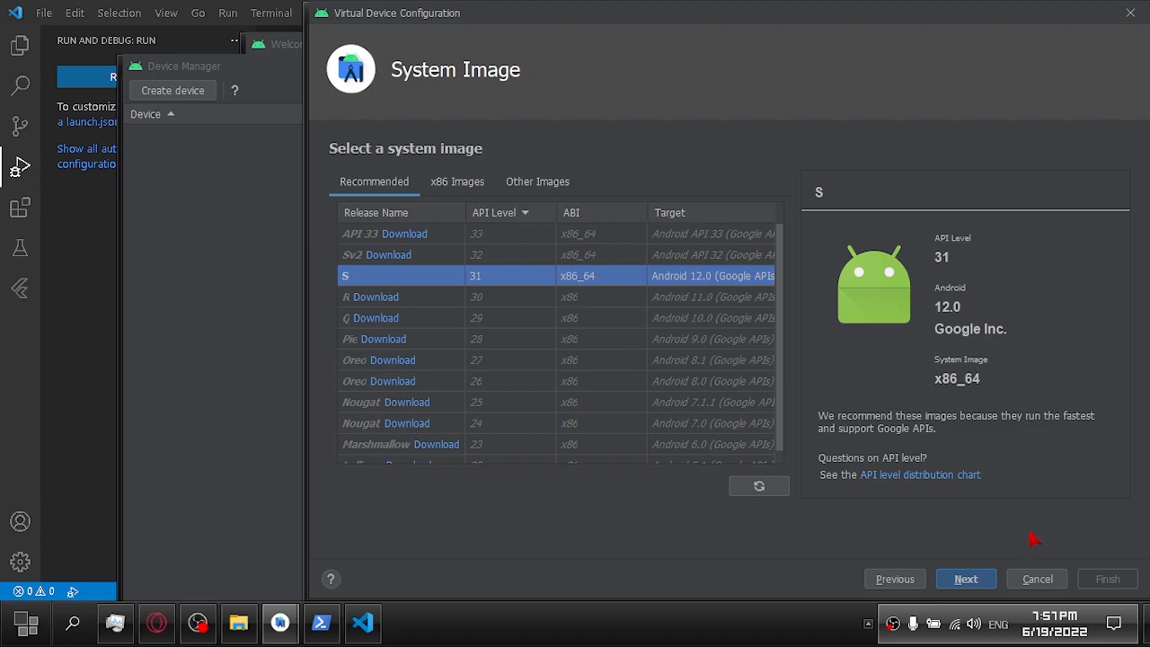
{"action": "left_click", "coordinate": [966, 580]}
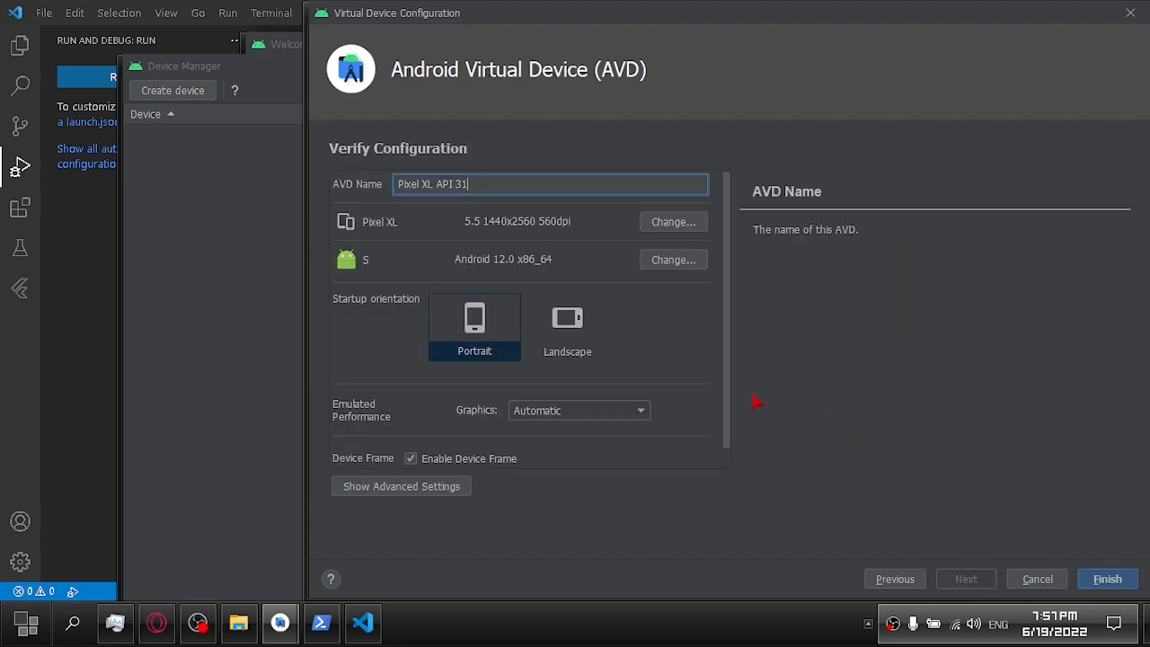
Set the virtual device's graphics to Hardware - GLES 2.0 and finish creating Pixel XL API 31.
{"action": "left_click", "coordinate": [637, 413]}
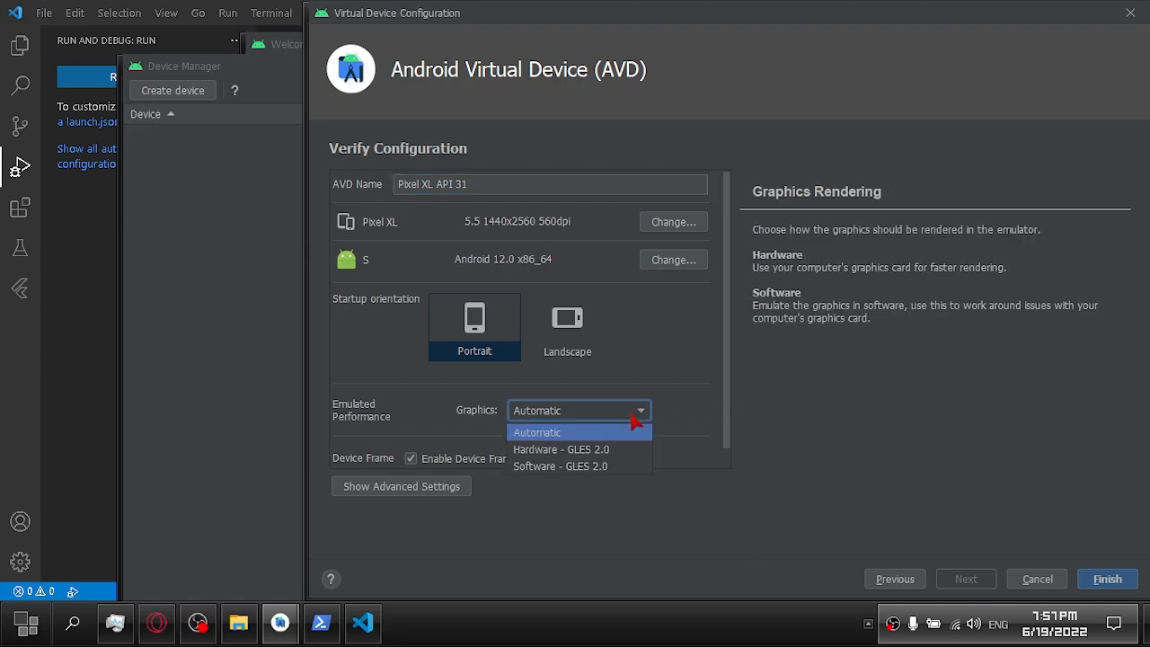
{"action": "left_click", "coordinate": [609, 452]}
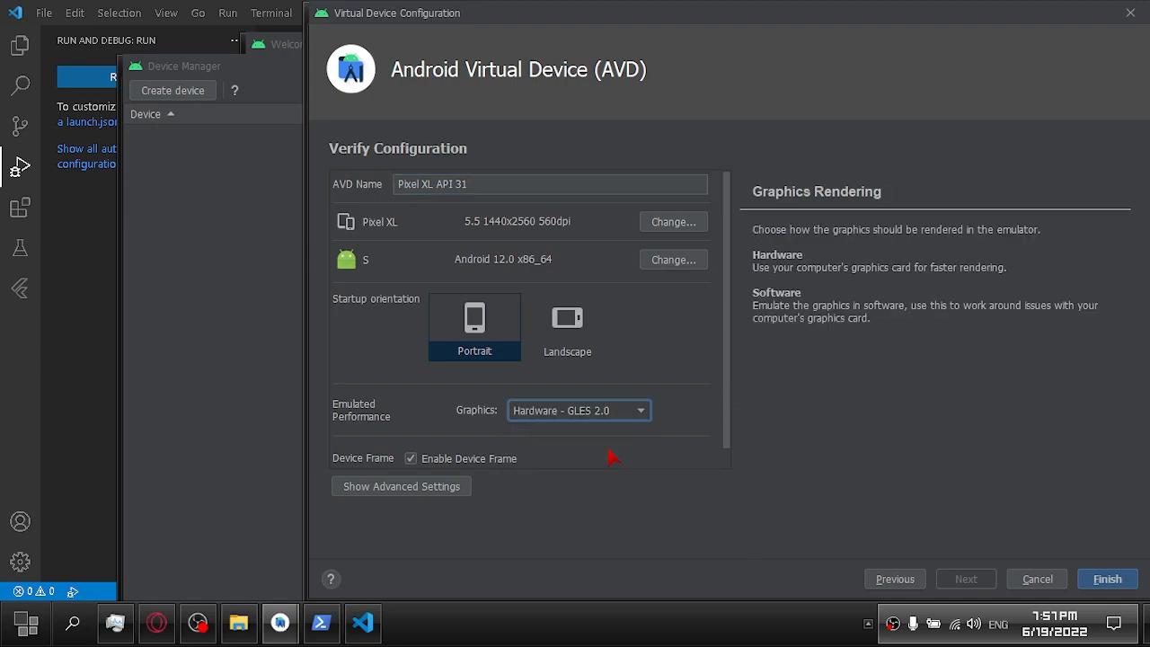
{"action": "mouse_move", "coordinate": [727, 359]}
{"action": "left_mouse_down"}
{"action": "mouse_move", "coordinate": [726, 390]}
{"action": "mouse_move", "coordinate": [726, 338]}
{"action": "left_mouse_up"}
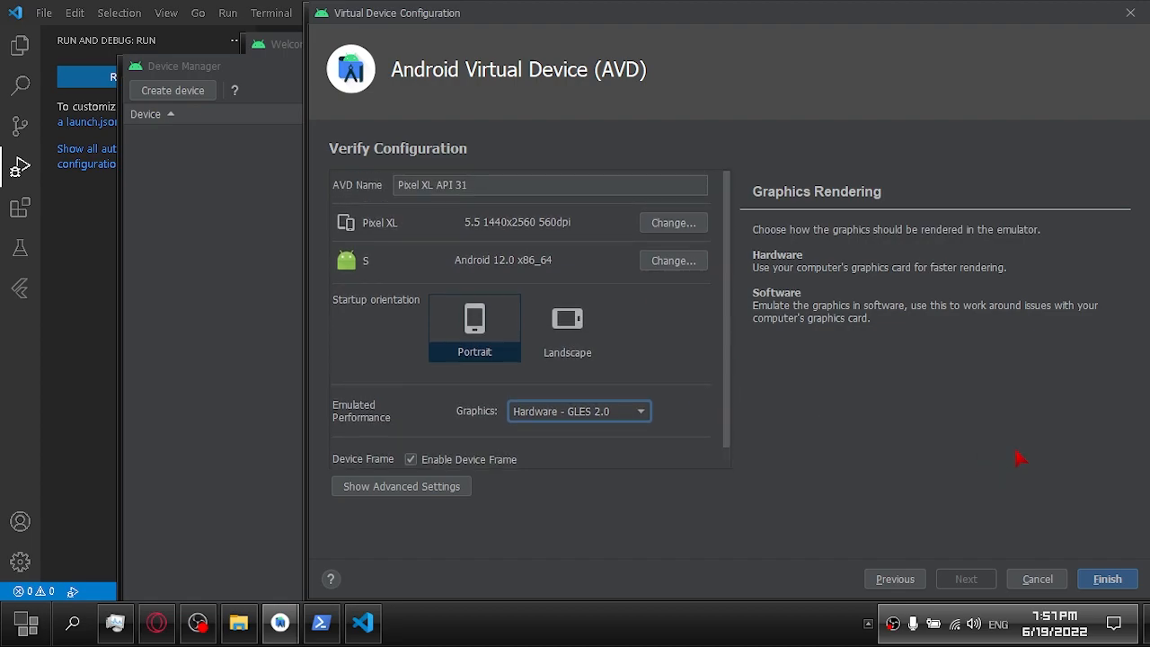
{"action": "left_click", "coordinate": [1107, 579]}
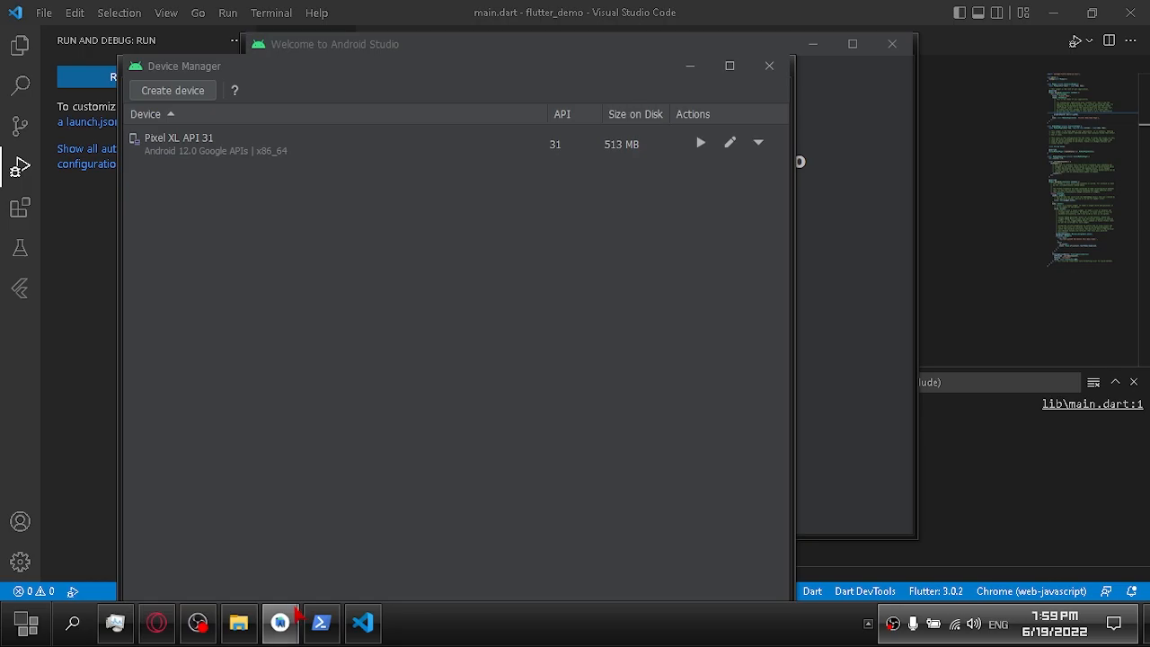
Close the Device Manager and the Android Studio welcome window to return to VS Code.
{"action": "mouse_move", "coordinate": [296, 614]}
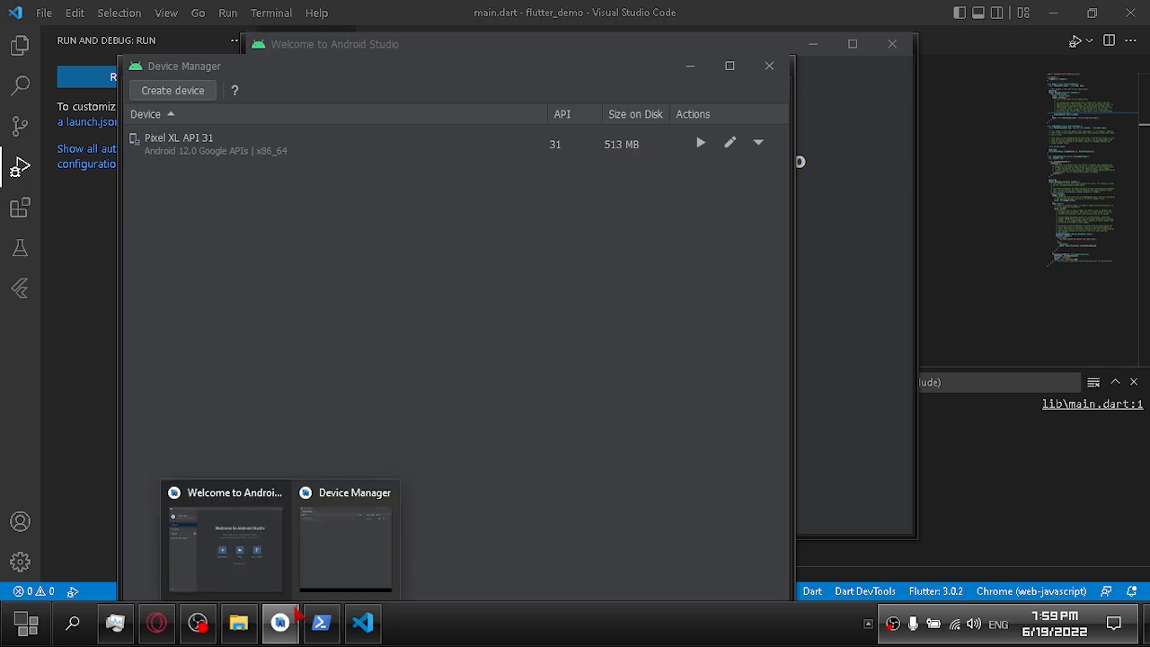
{"action": "left_click", "coordinate": [380, 492]}
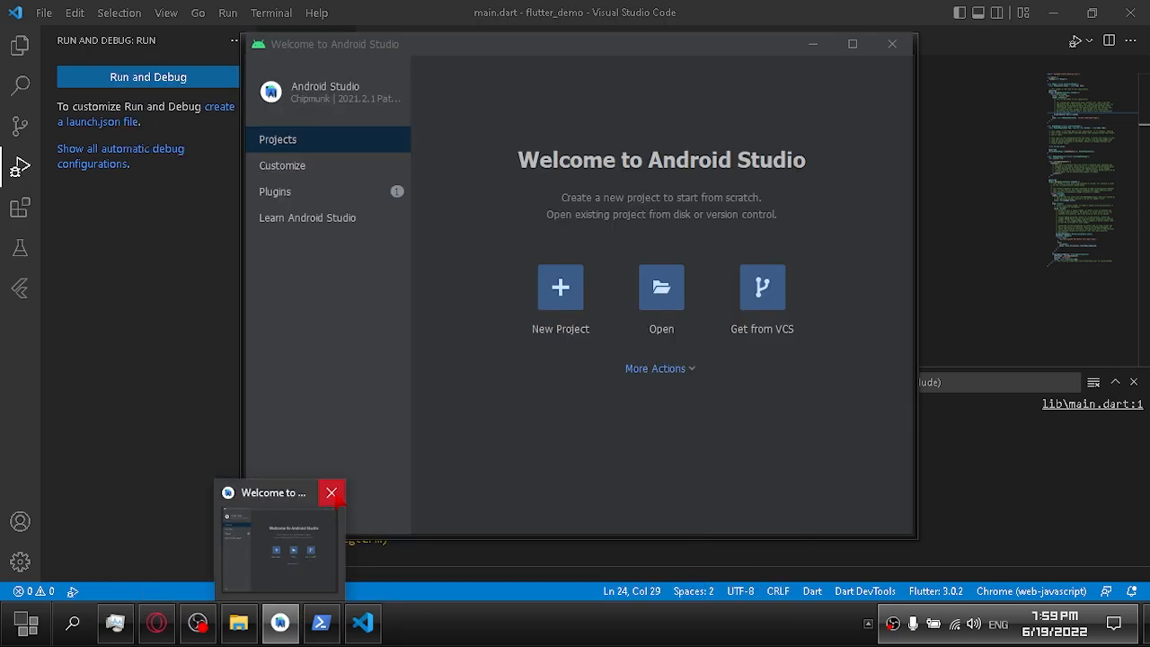
{"action": "left_click", "coordinate": [331, 492]}
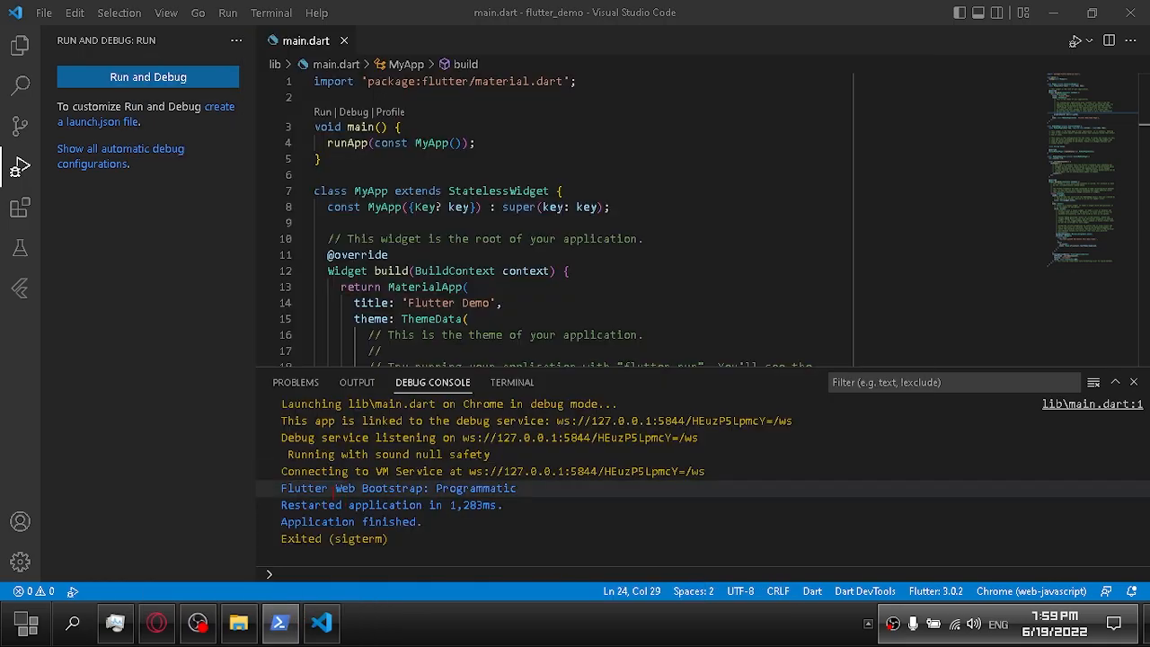
Launch the Pixel XL API 31 mobile emulator as the target device and start debugging the demo app on it.
{"action": "left_click", "coordinate": [1024, 593]}
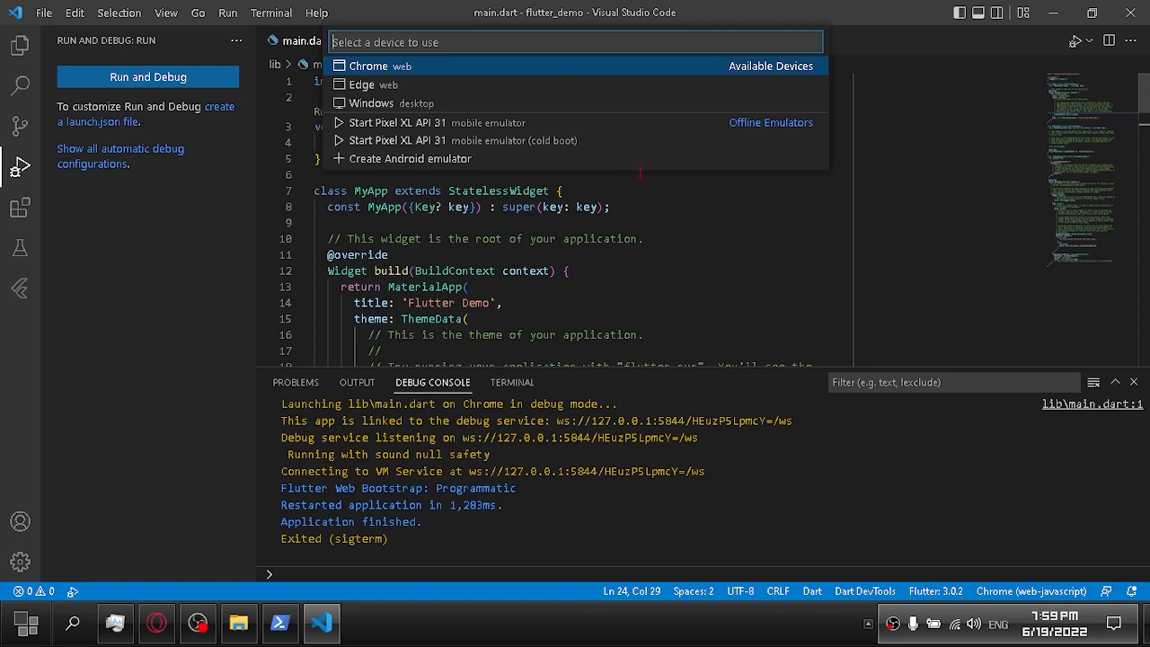
{"action": "left_click", "coordinate": [505, 125]}
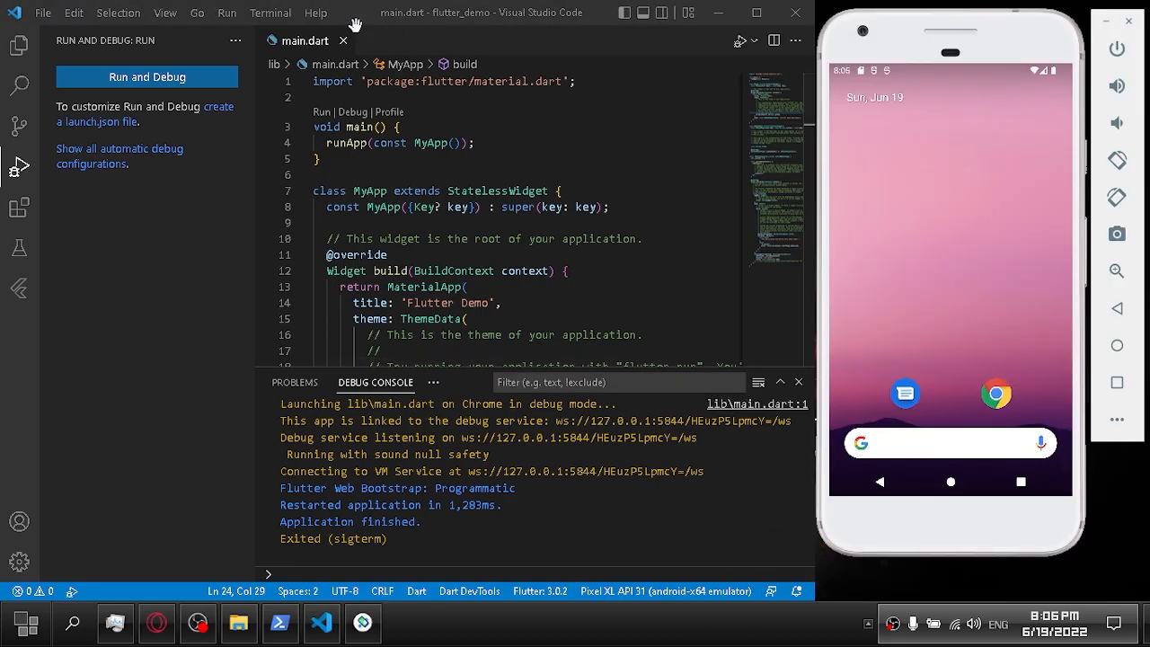
{"action": "left_click", "coordinate": [230, 18]}
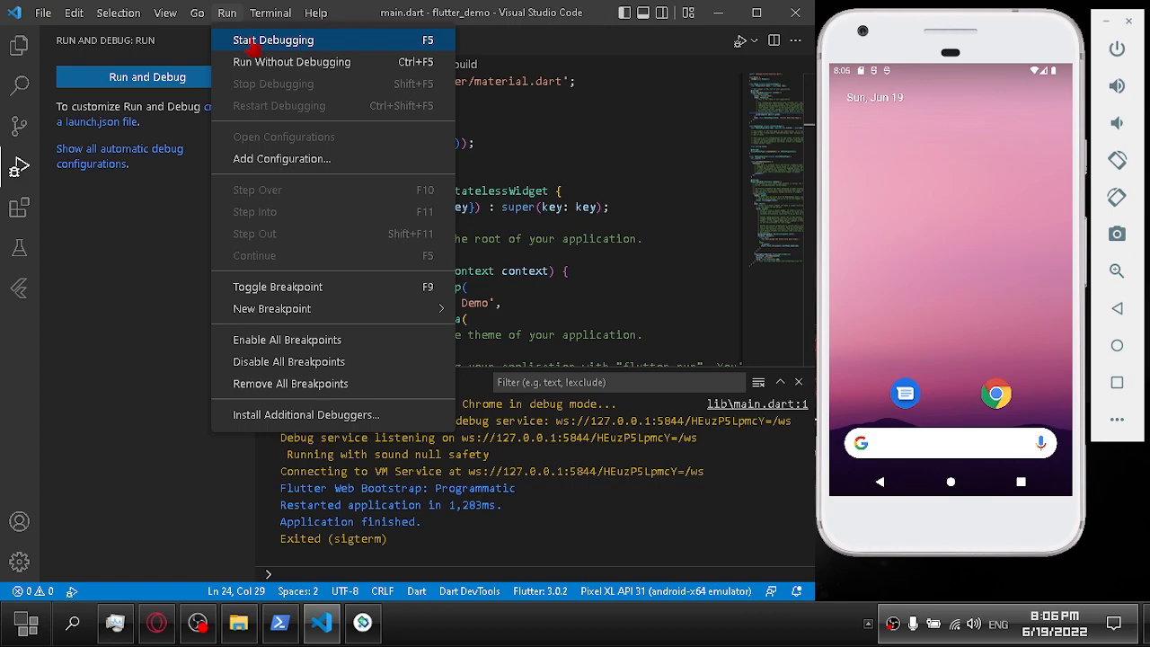
{"action": "left_click", "coordinate": [252, 41]}
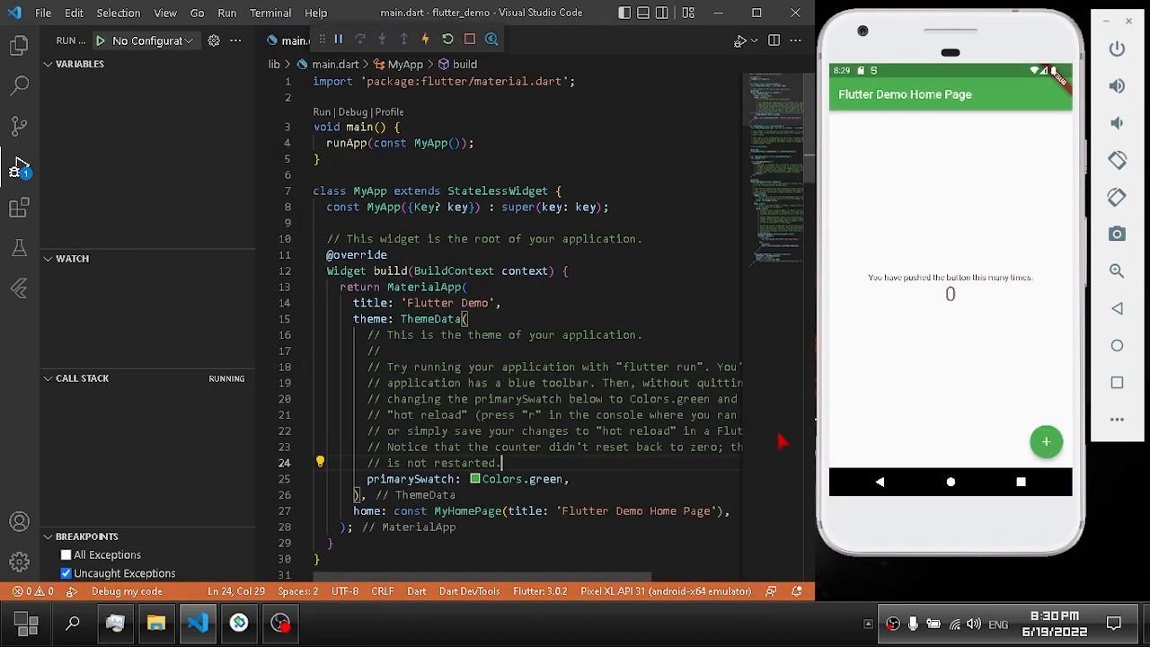
Test the demo app on the emulator by incrementing its counter repeatedly up to 19.
{"action": "left_click", "coordinate": [1049, 442]}
{"action": "left_click", "coordinate": [1046, 441]}
{"action": "triple_click", "coordinate": [1046, 442]}
{"action": "triple_click", "coordinate": [1046, 442]}
{"action": "double_click", "coordinate": [1046, 442]}
{"action": "triple_click", "coordinate": [1047, 442]}
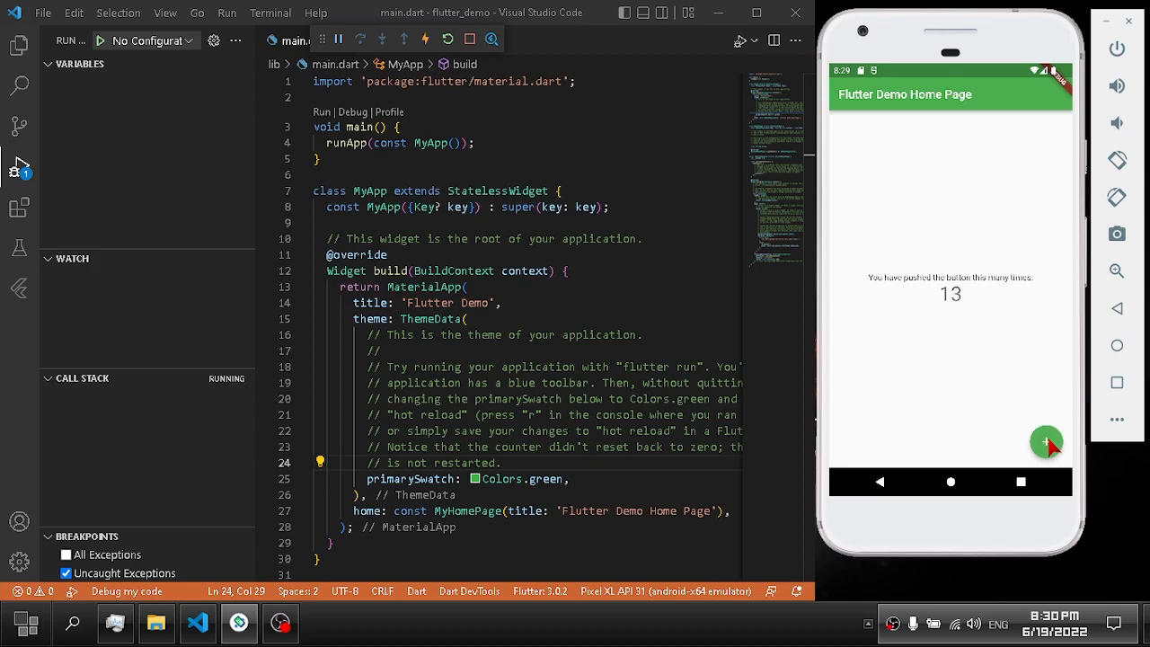
{"action": "triple_click", "coordinate": [1046, 442]}
{"action": "triple_click", "coordinate": [1046, 442]}
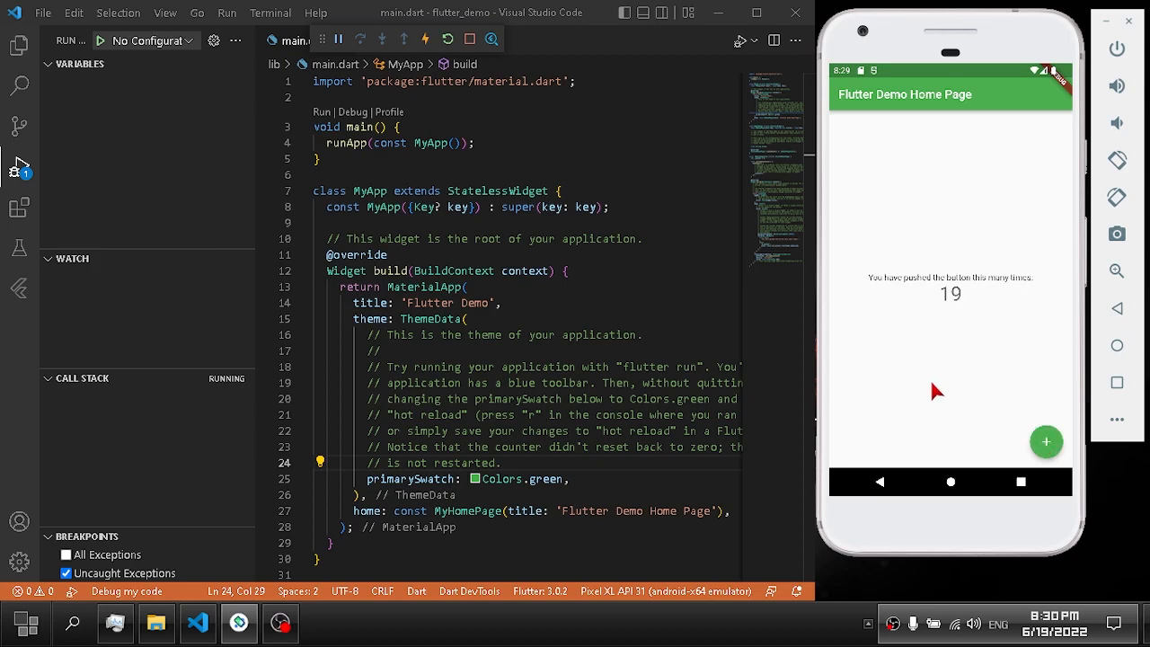